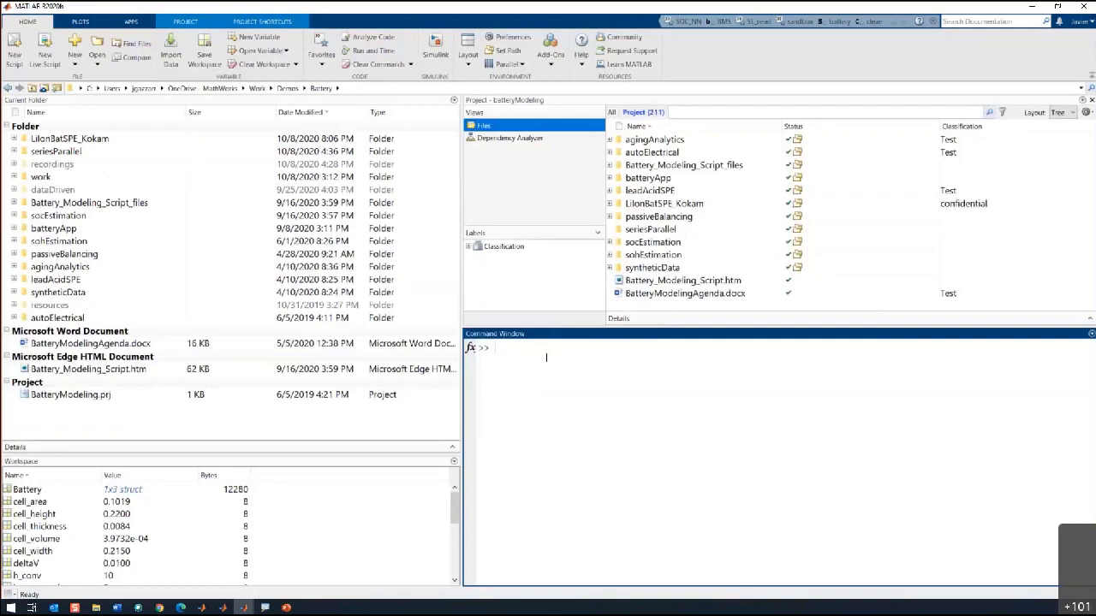
Create the matrix A = magic(10) in the Command Window and give the output more vertical room
type("a = magic(10)")
key("Return")
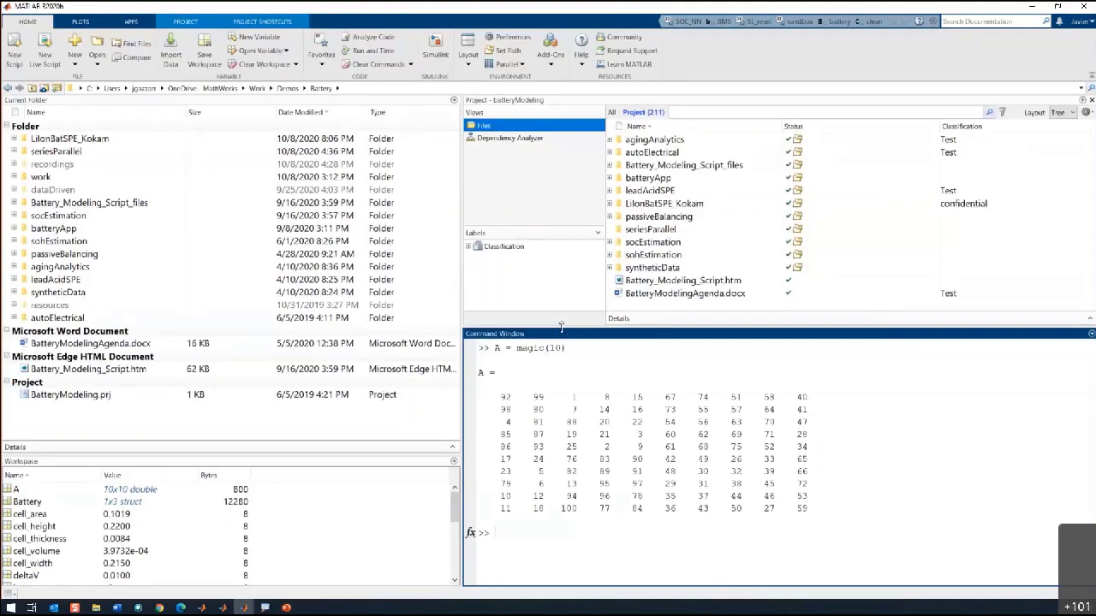
left_click_drag(561, 326, 561, 180)
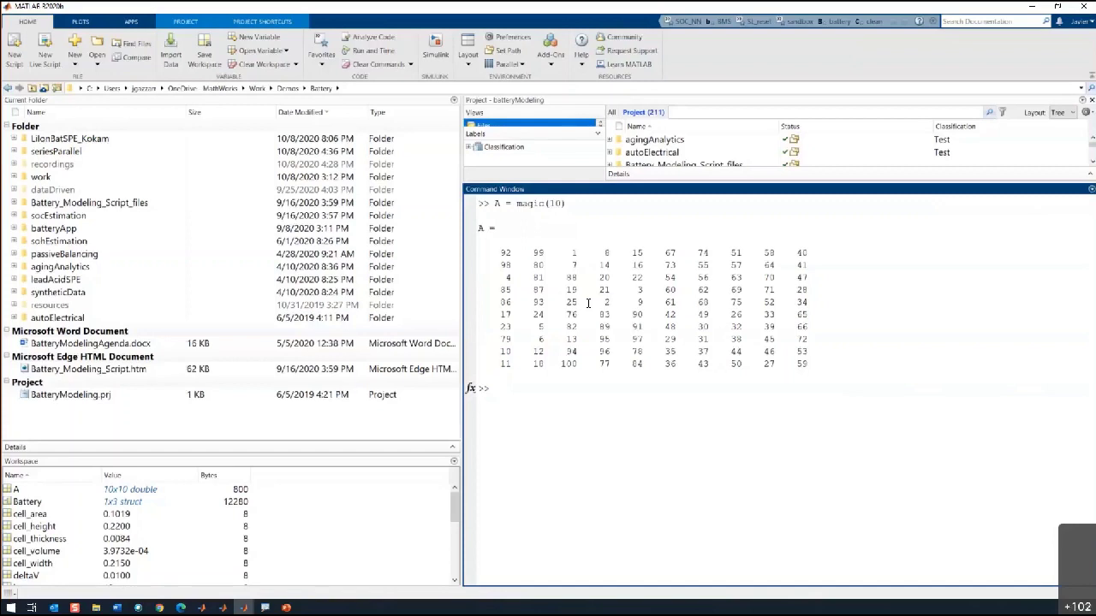
Set all elements of A greater than 50 to zero with A(A>50)=0, and enlarge the project pane again
type("A")
type("(")
type("8")
type(">")
type("50")
type(")")
type("=0")
key("Return")
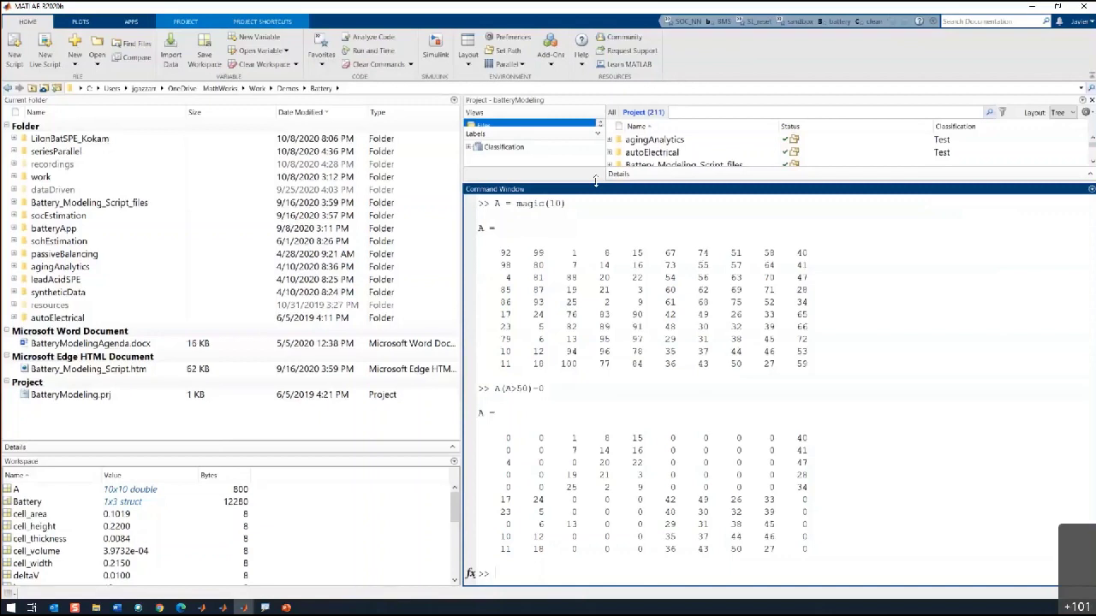
left_click_drag(595, 180, 602, 370)
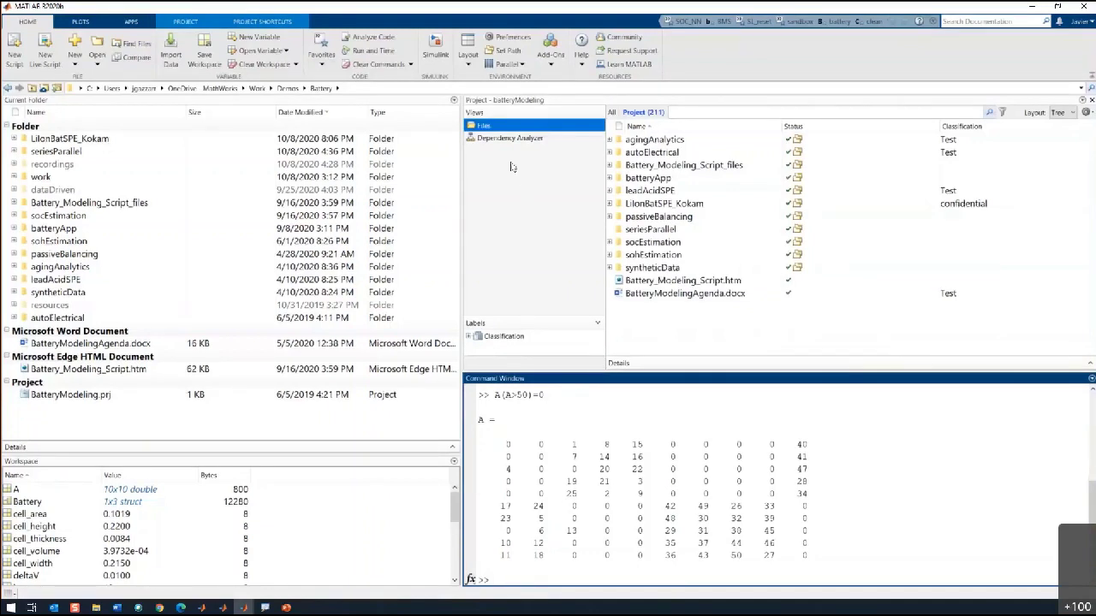
Create a blank Simulink model and open the Library Browser, arranging the two windows side by side
left_click(434, 58)
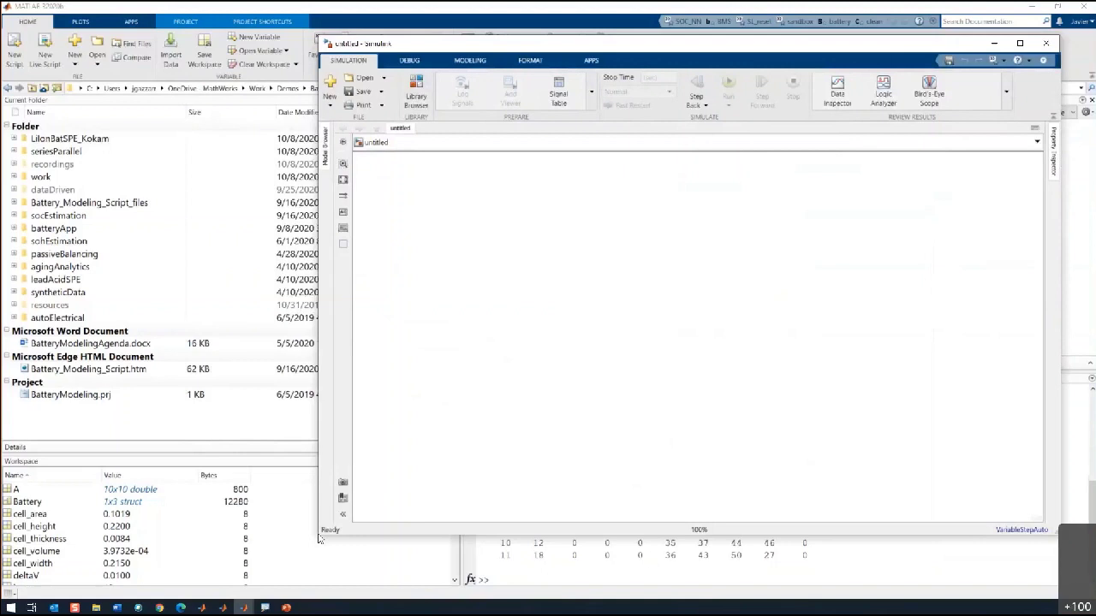
left_click_drag(336, 548, 353, 556)
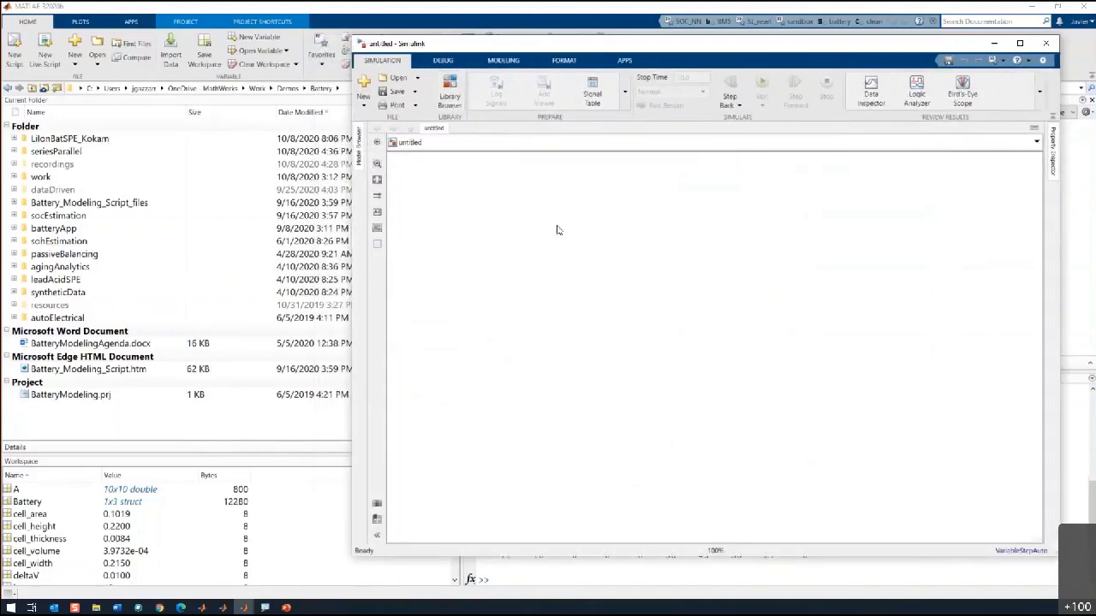
left_click(451, 99)
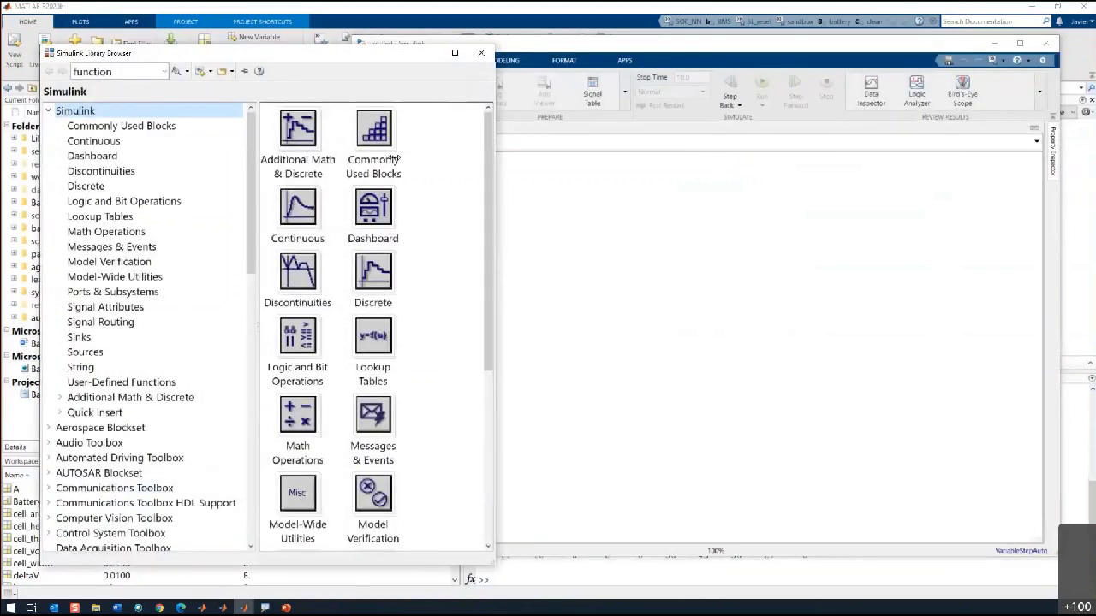
left_click_drag(494, 137, 381, 137)
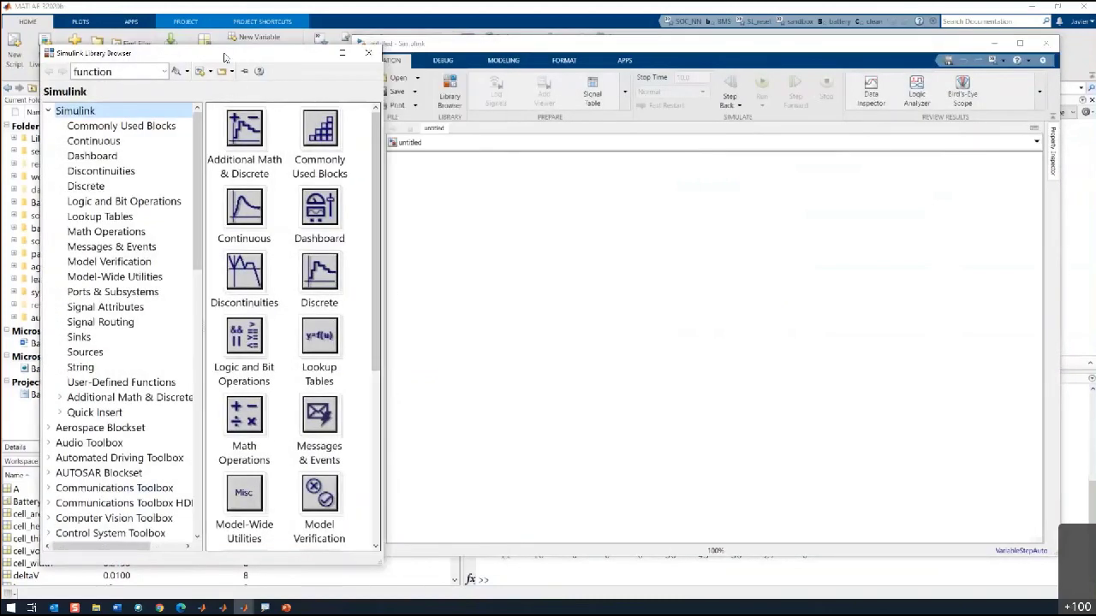
left_click_drag(223, 56, 192, 48)
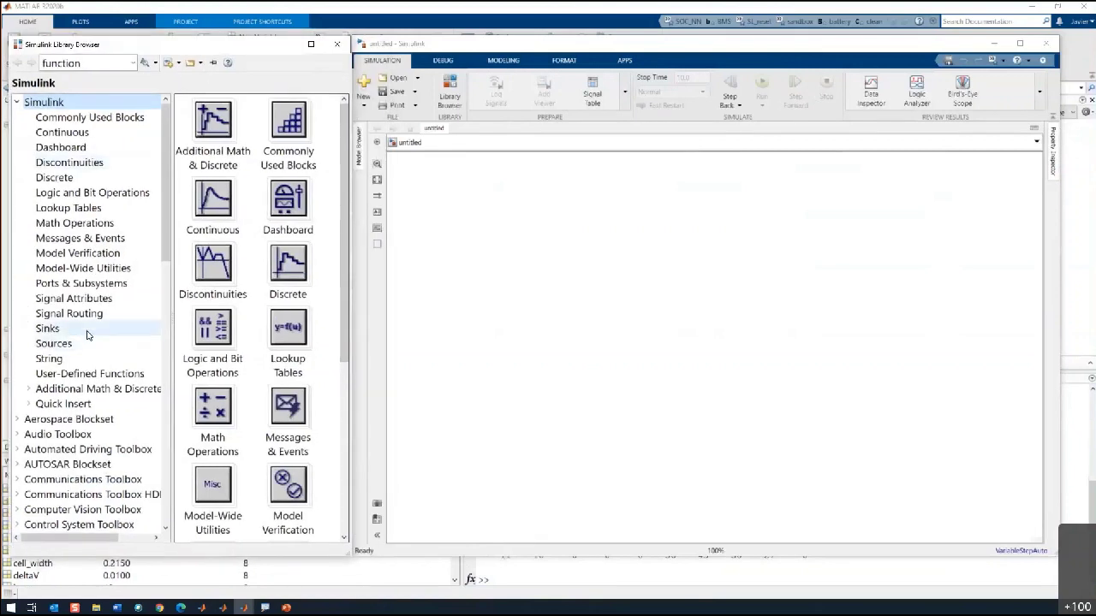
Add a Transfer Fcn block from the Simulink Continuous library to the middle of the blank model
left_click(59, 137)
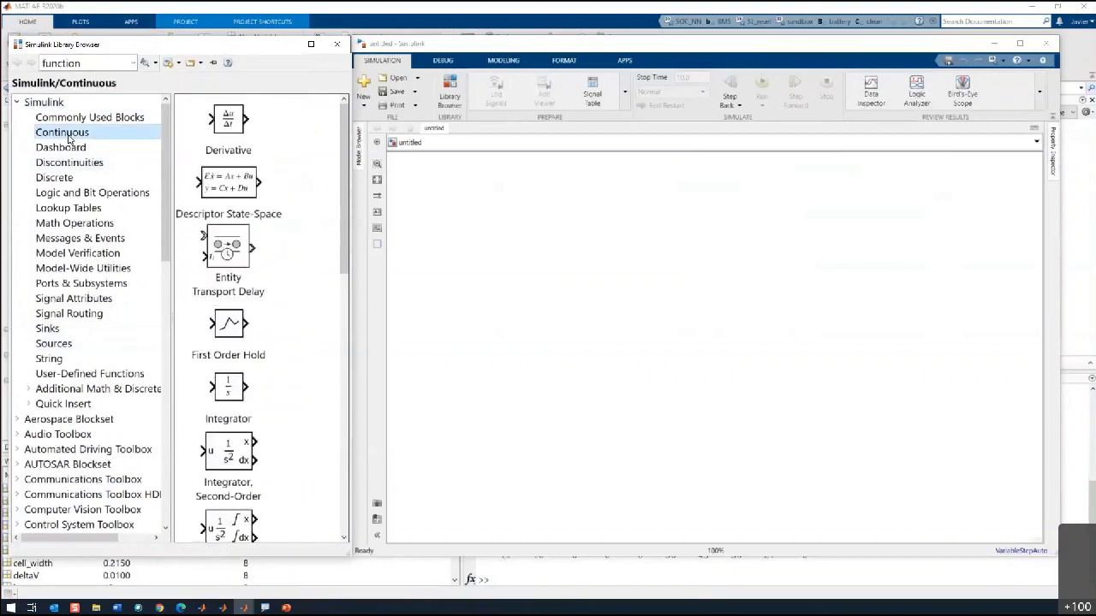
scroll(310, 320, "down", 5)
scroll(304, 335, "down", 5)
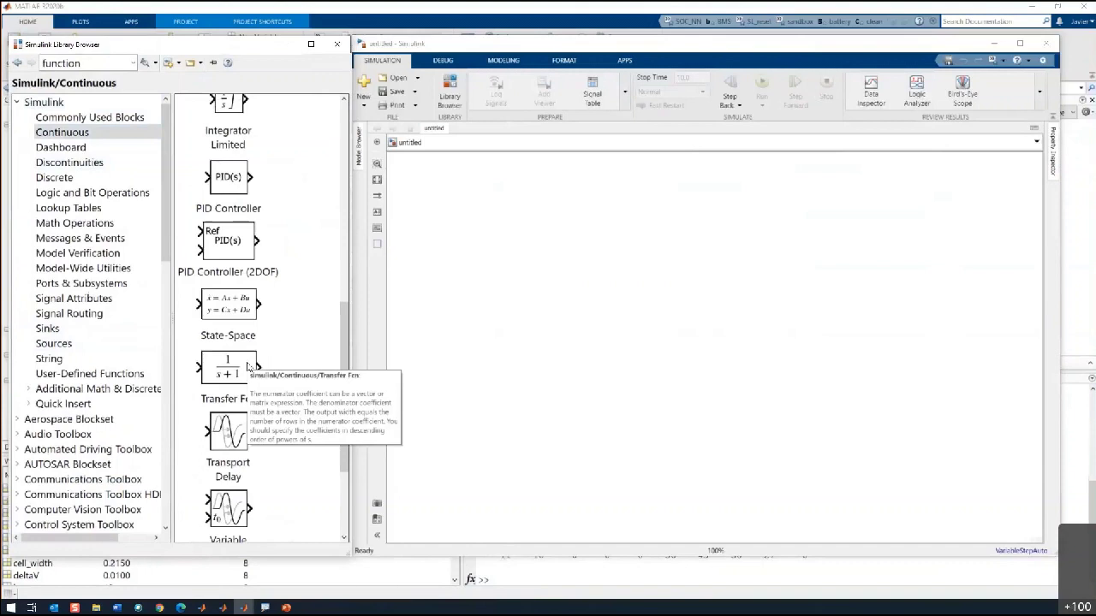
left_click(227, 372)
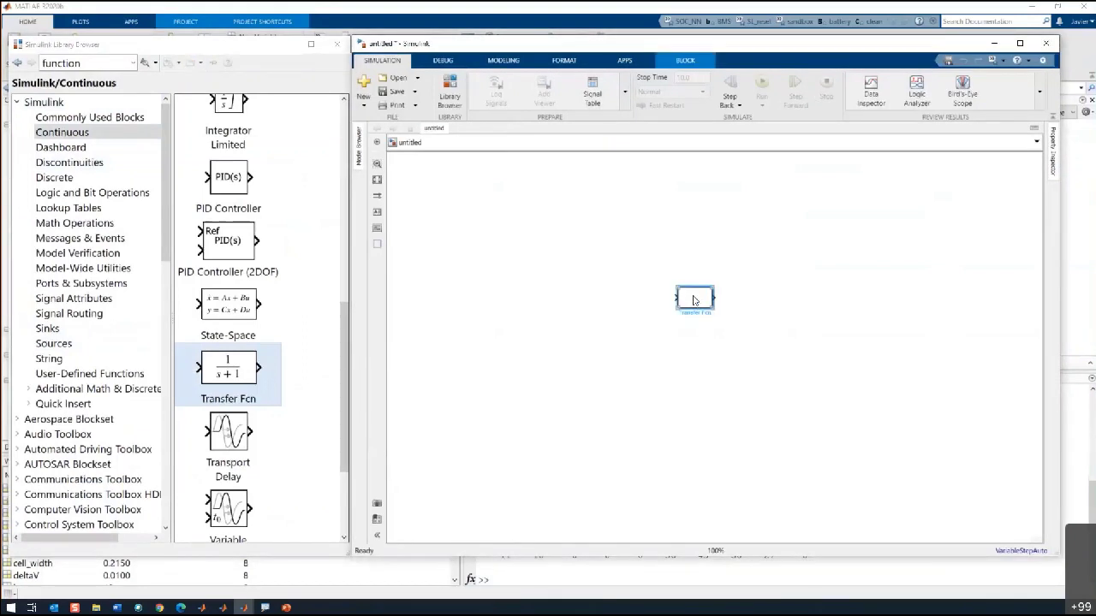
scroll(695, 297, "up", 3)
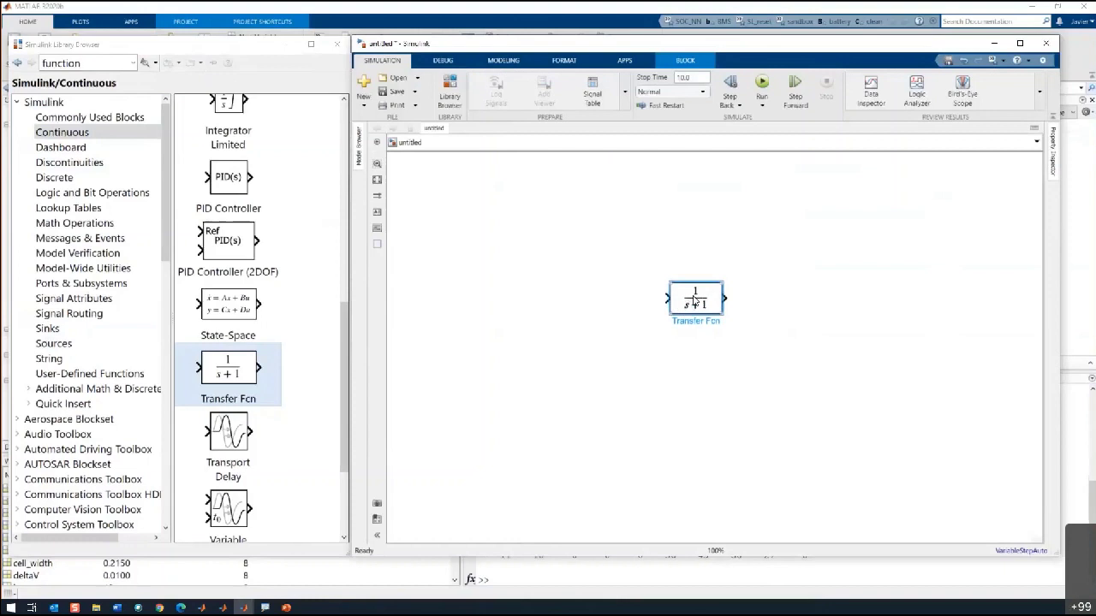
Insert a Constant block connected to the input of the Transfer Fcn block
left_click_drag(644, 299, 602, 297)
type("cons")
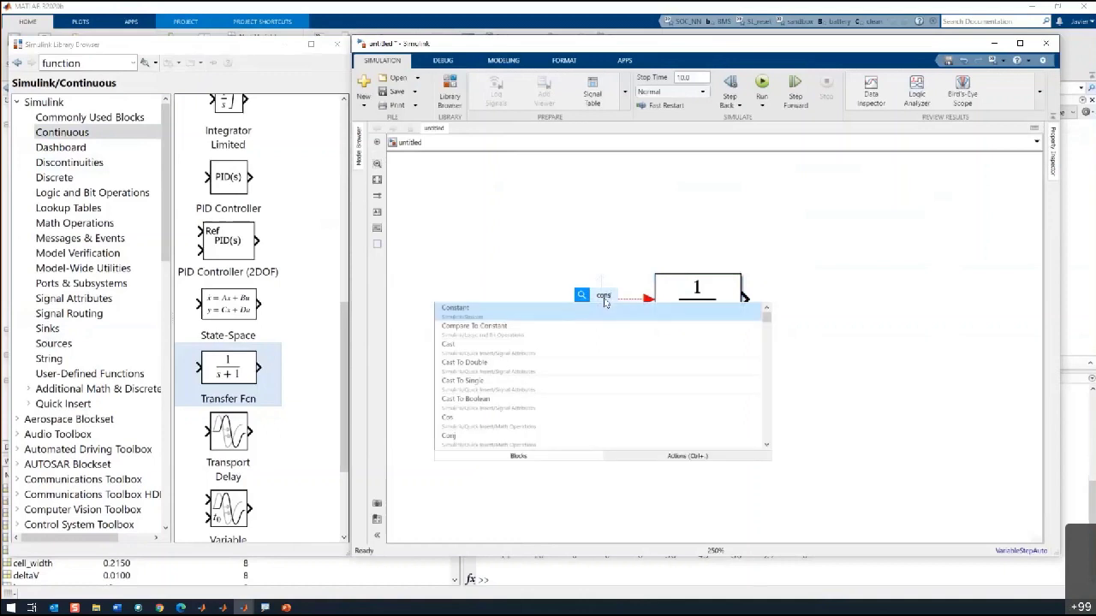
key("Return")
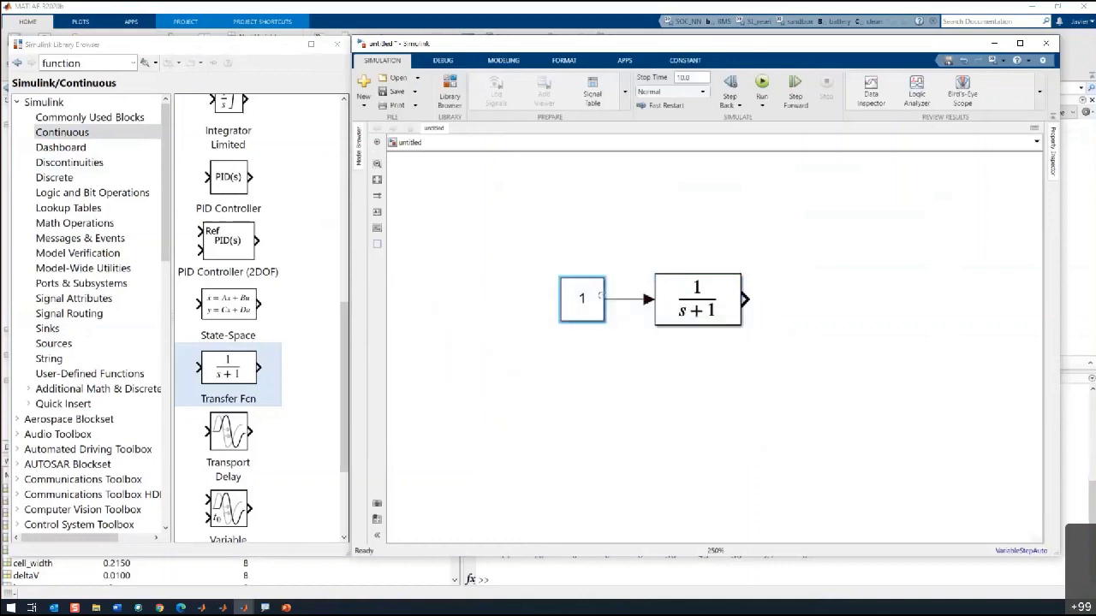
Insert a Scope block connected to the output of the Transfer Fcn block
left_click(763, 299)
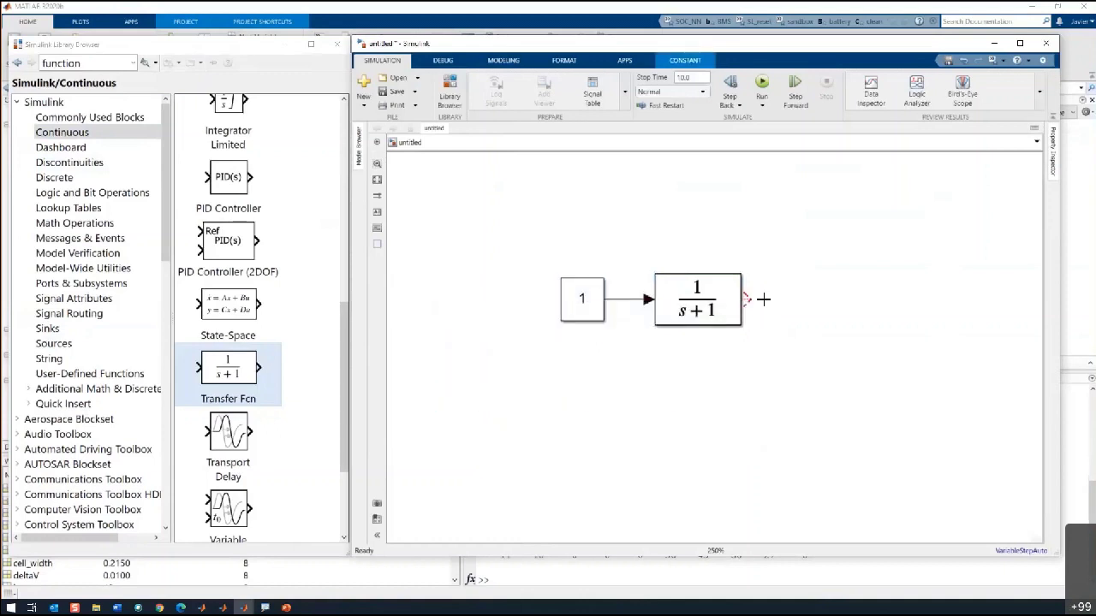
left_click_drag(763, 298, 782, 305)
type("scope")
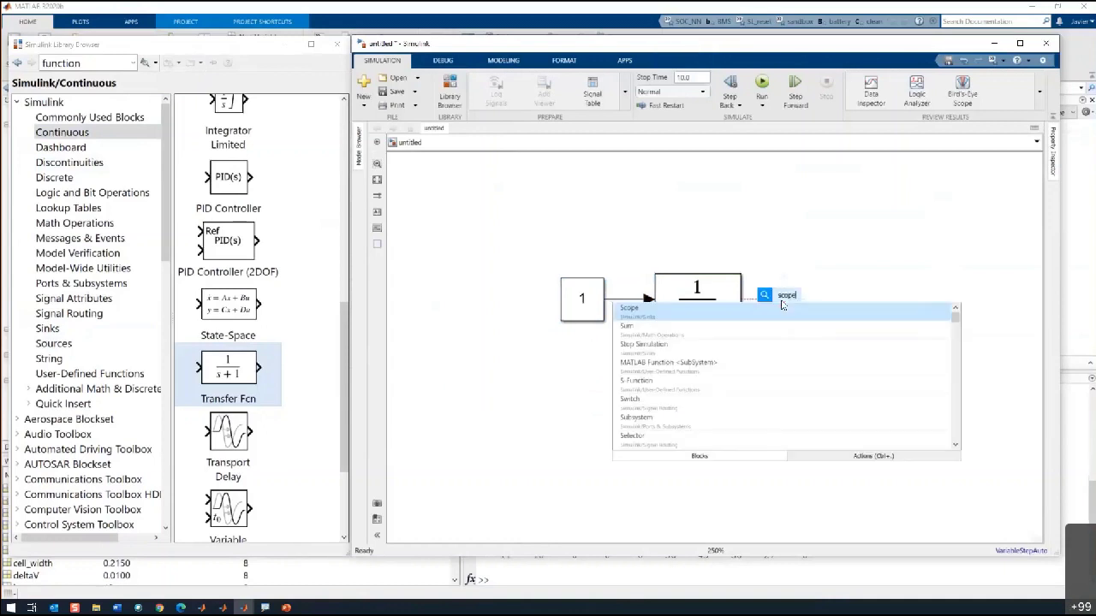
key("Return")
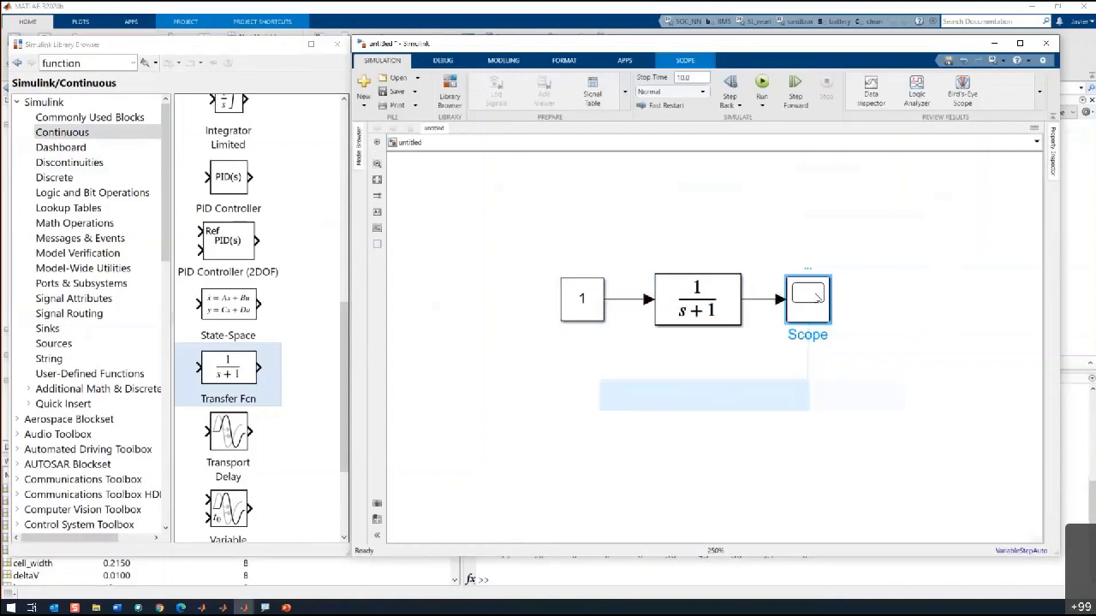
Open the Scope display and run the simulation to view the first-order step response
double_click(817, 297)
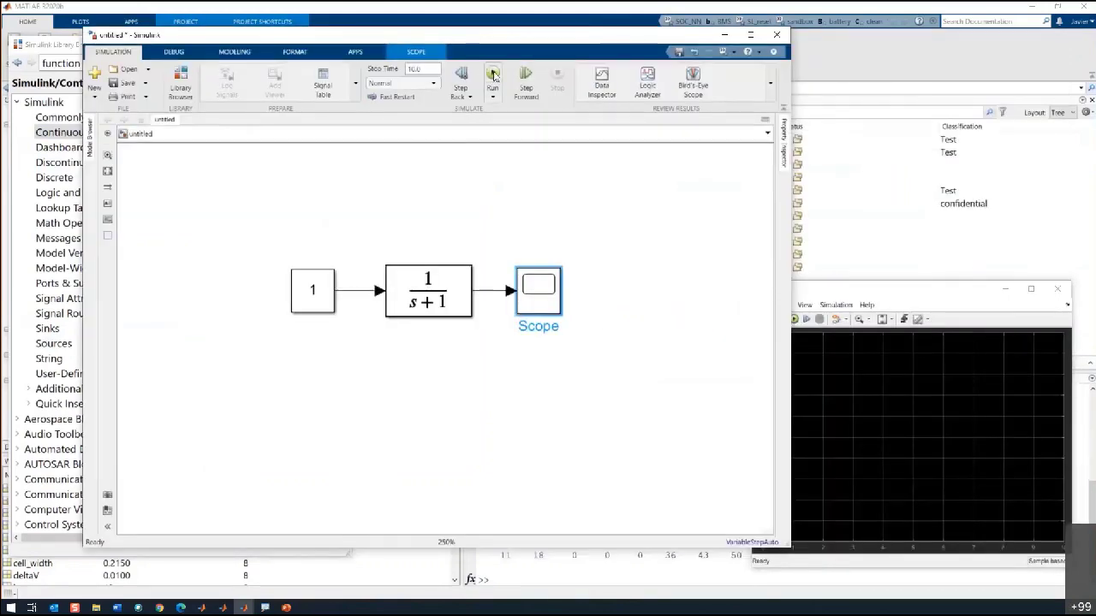
left_click(493, 75)
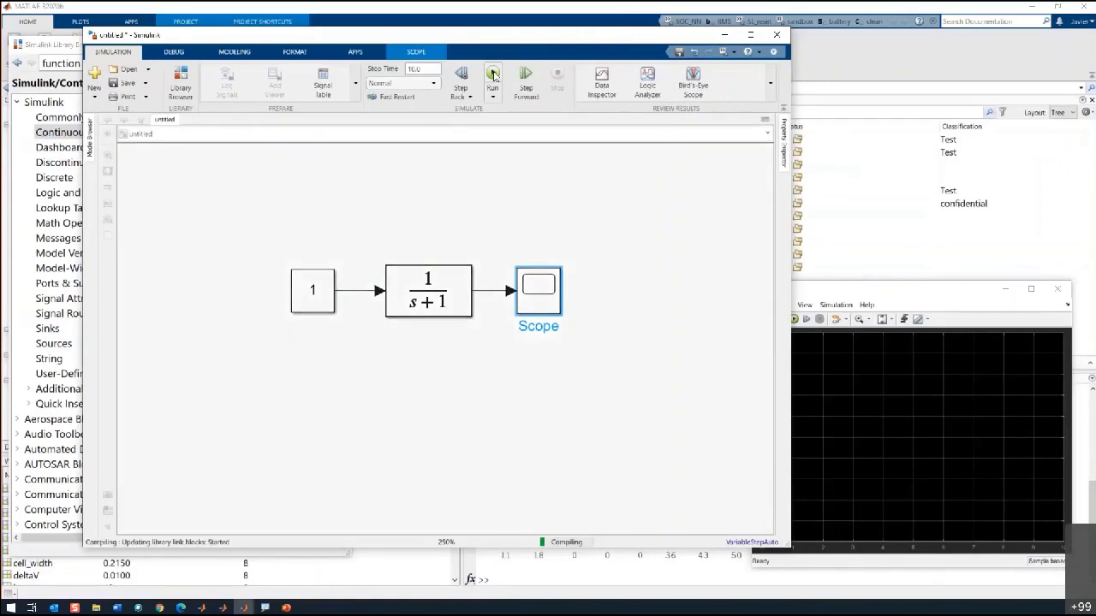
left_click(841, 291)
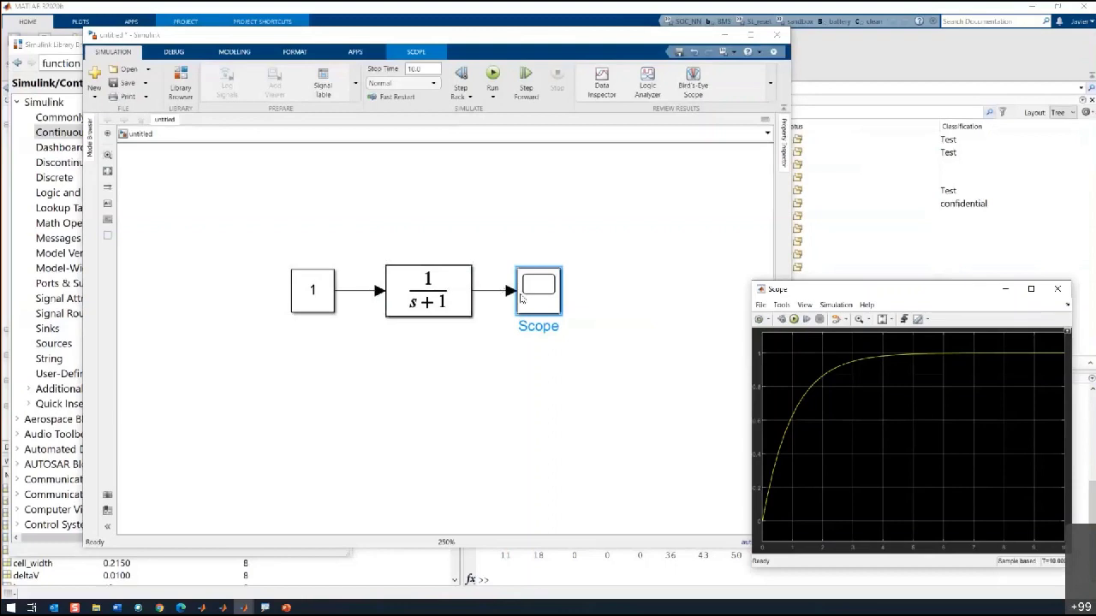
Space out the diagram by moving the Scope block and the Transfer Fcn block farther from the Constant
left_click(562, 294)
left_click_drag(561, 294, 627, 293)
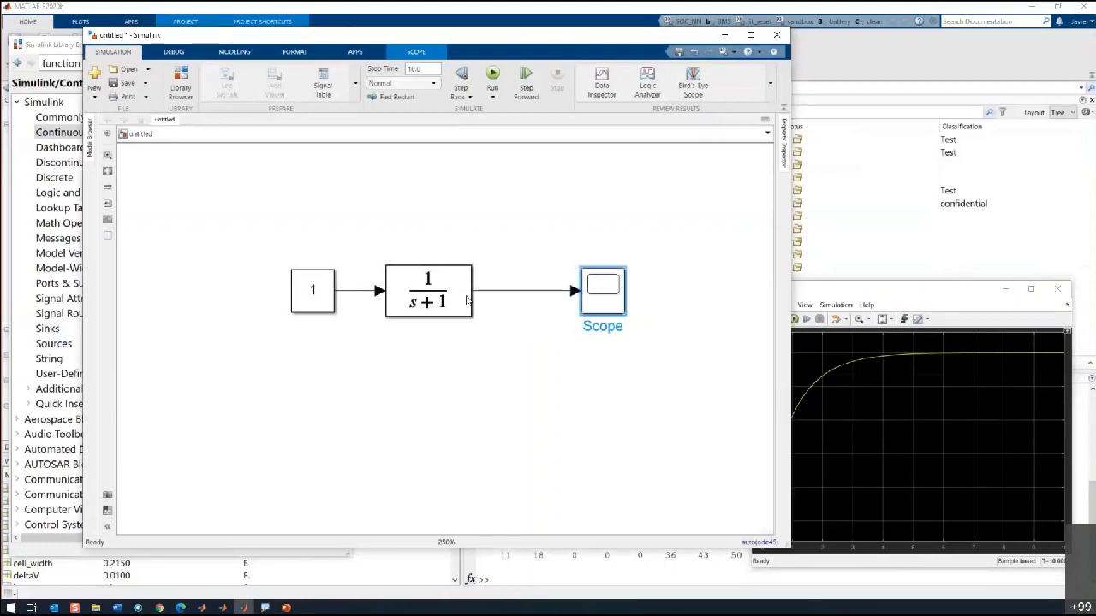
left_click_drag(469, 302, 497, 301)
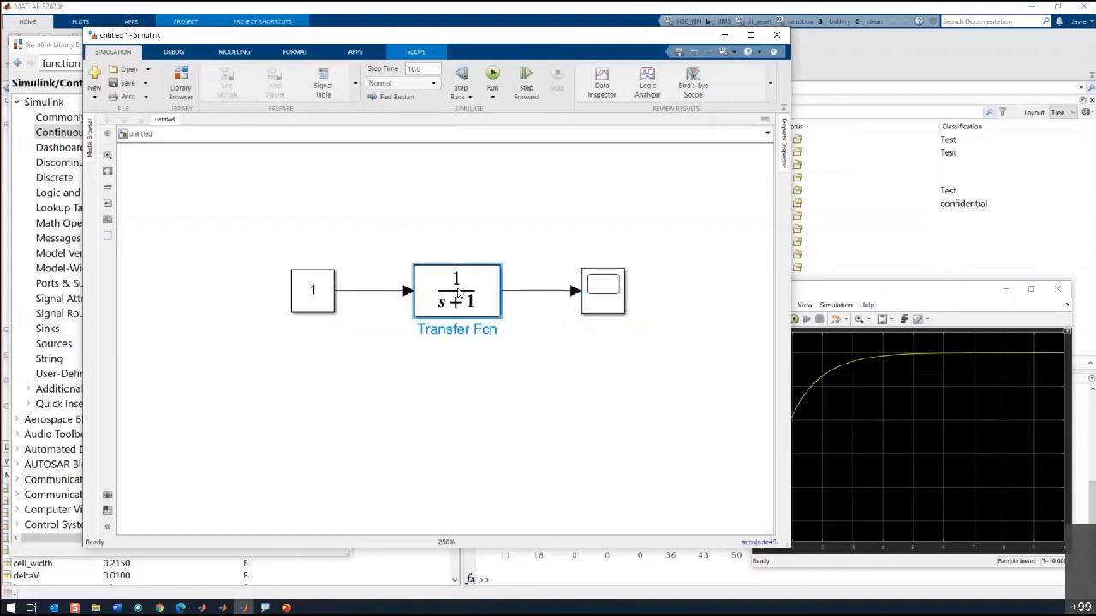
Set the Transfer Fcn denominator coefficients to [1 1 1] and widen the block so its full expression fits
double_click(460, 294)
left_click(525, 291)
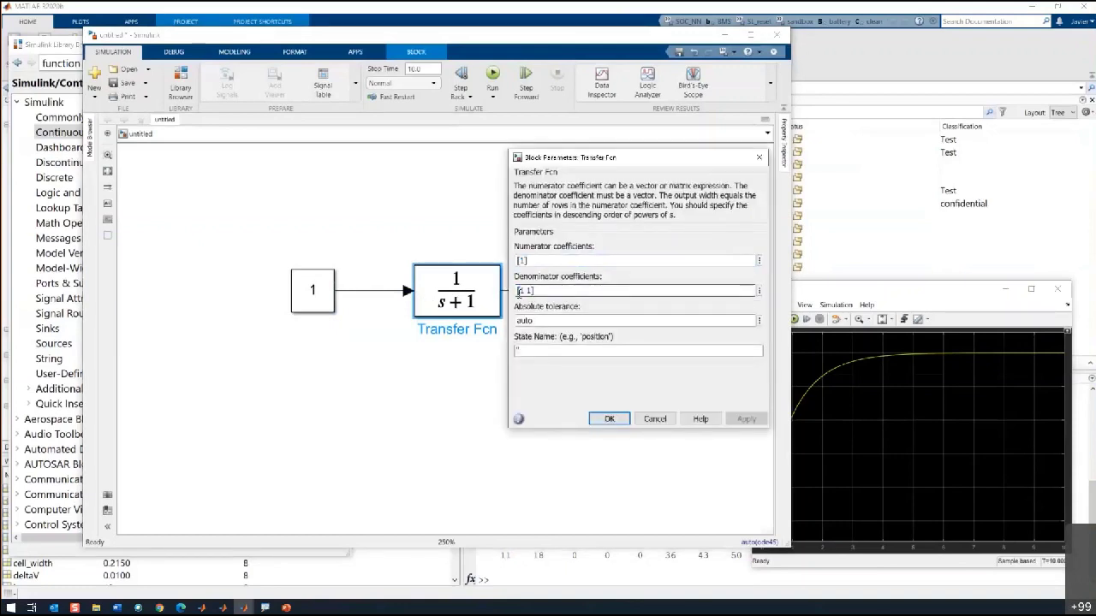
type("1")
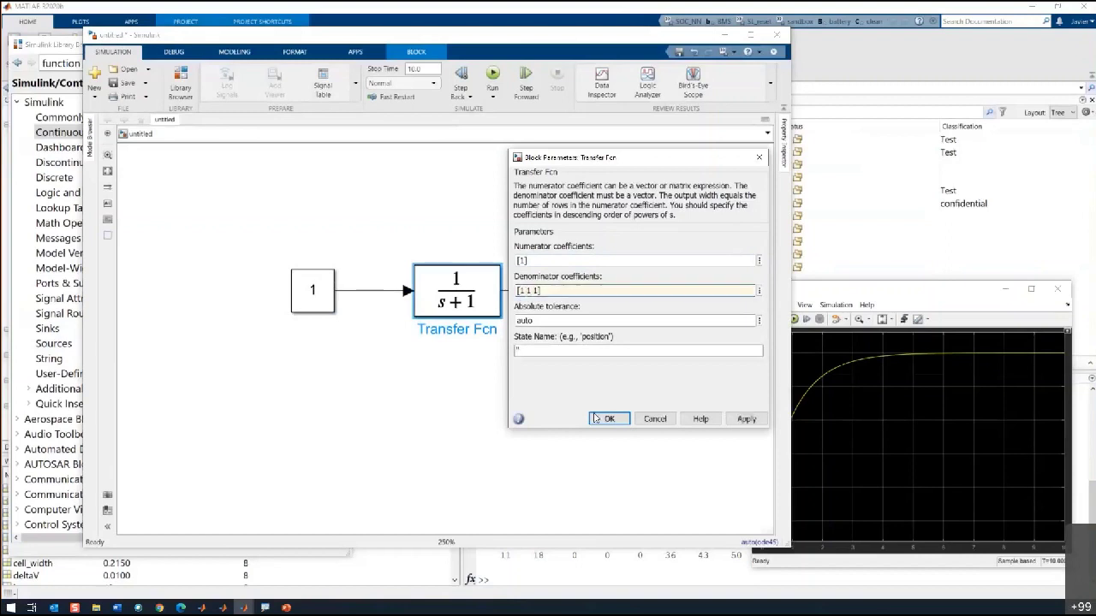
left_click(743, 419)
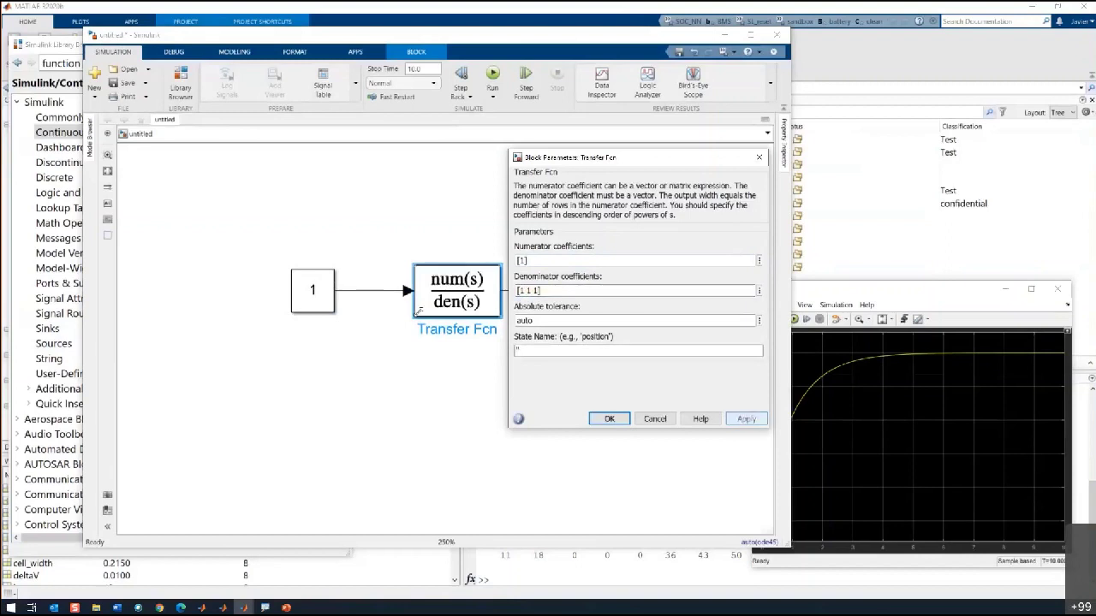
key("Return")
left_click_drag(414, 315, 386, 316)
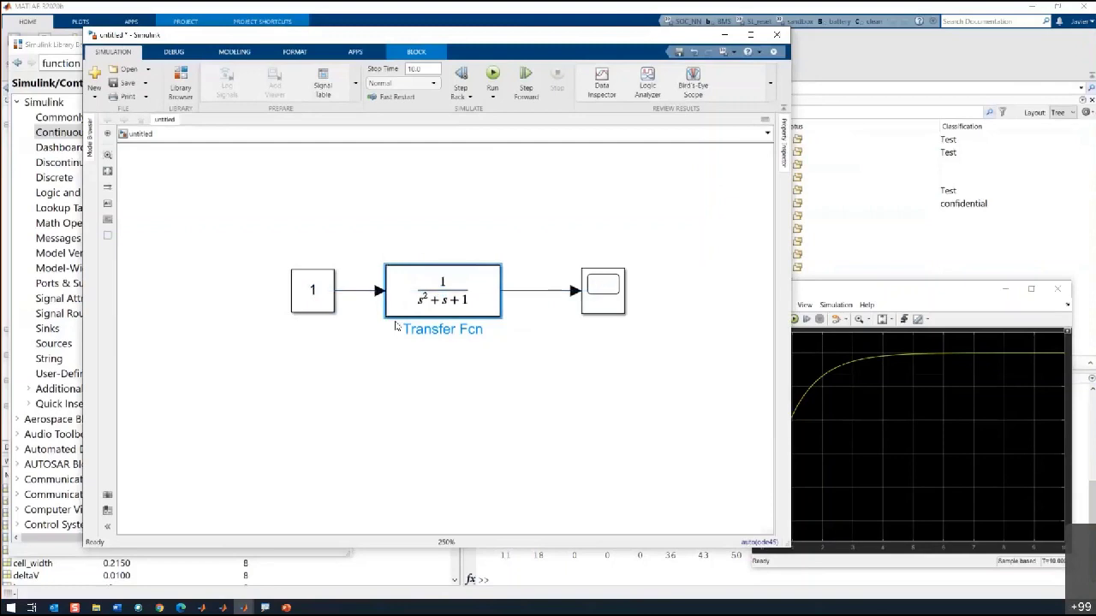
Run the simulation with the second-order transfer function, and centre its block between the Constant and Scope
left_click(492, 77)
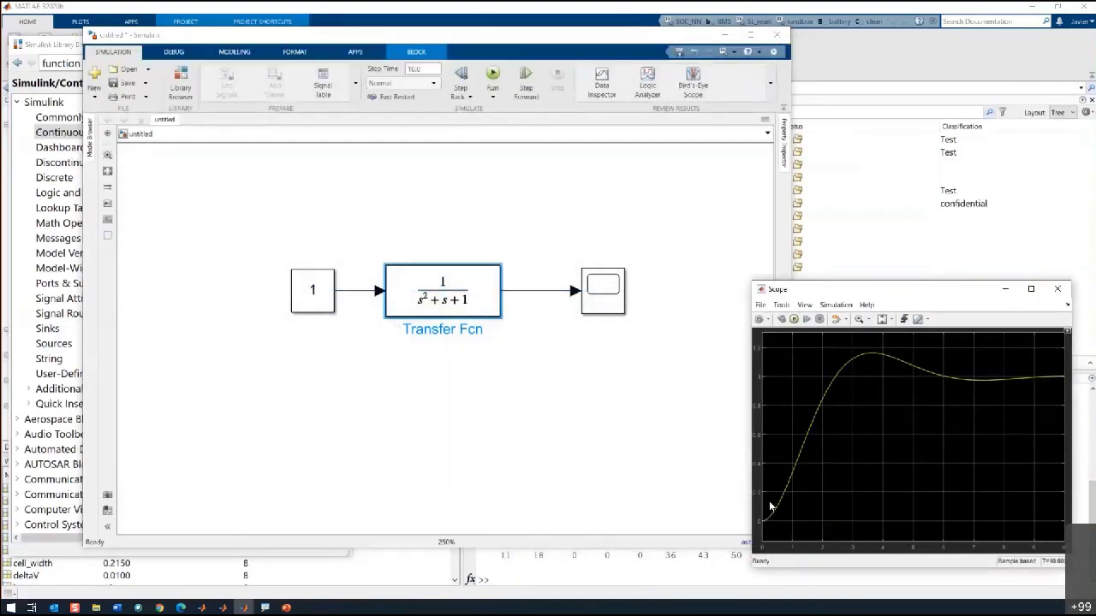
left_click_drag(467, 301, 486, 300)
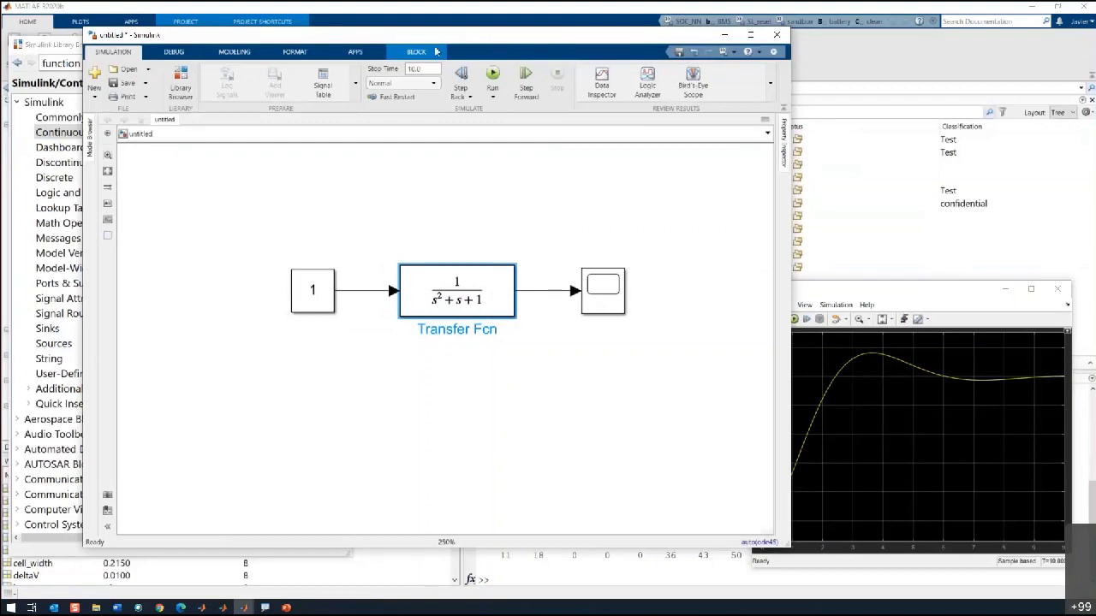
left_click_drag(436, 51, 384, 62)
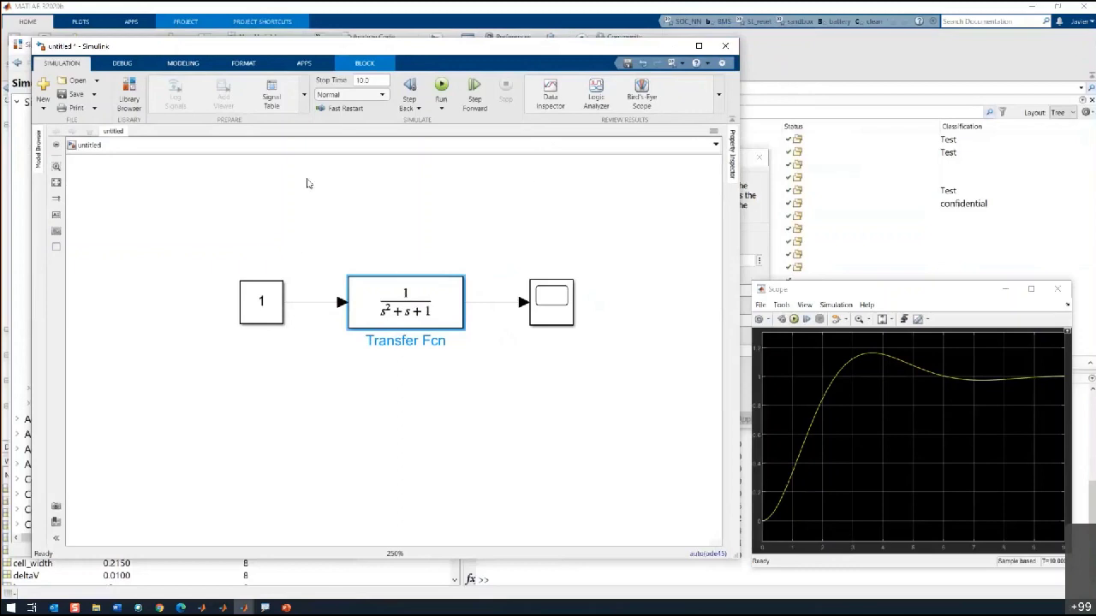
Move the Constant, Transfer Fcn and Scope blocks together to the upper part of the canvas and extend the model window to full height
left_click(244, 243)
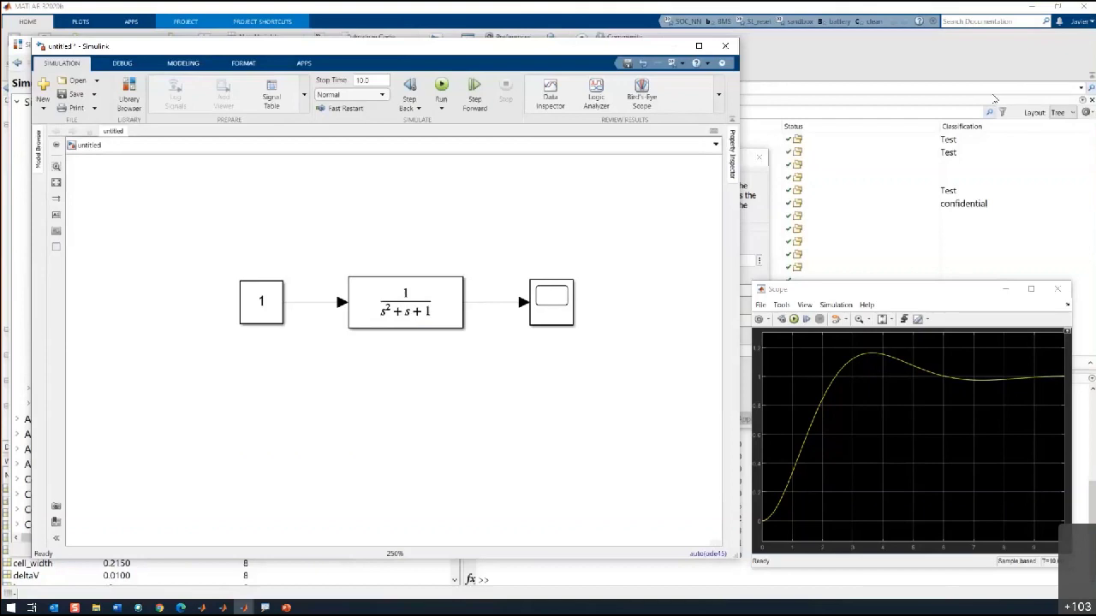
left_click_drag(255, 247, 581, 342)
left_click_drag(440, 303, 440, 196)
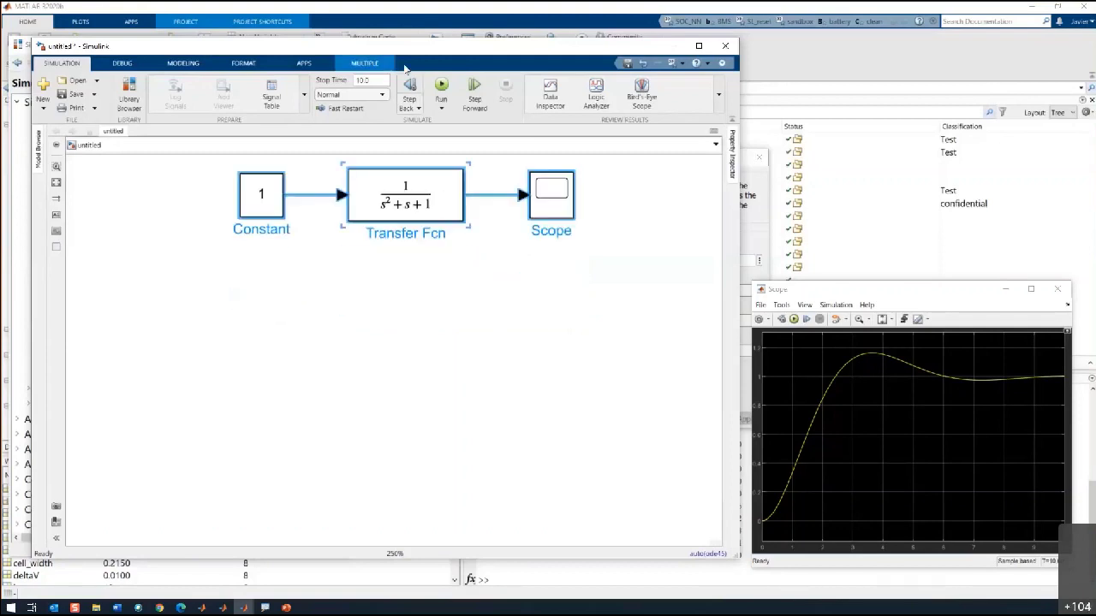
key("super+shift+Up")
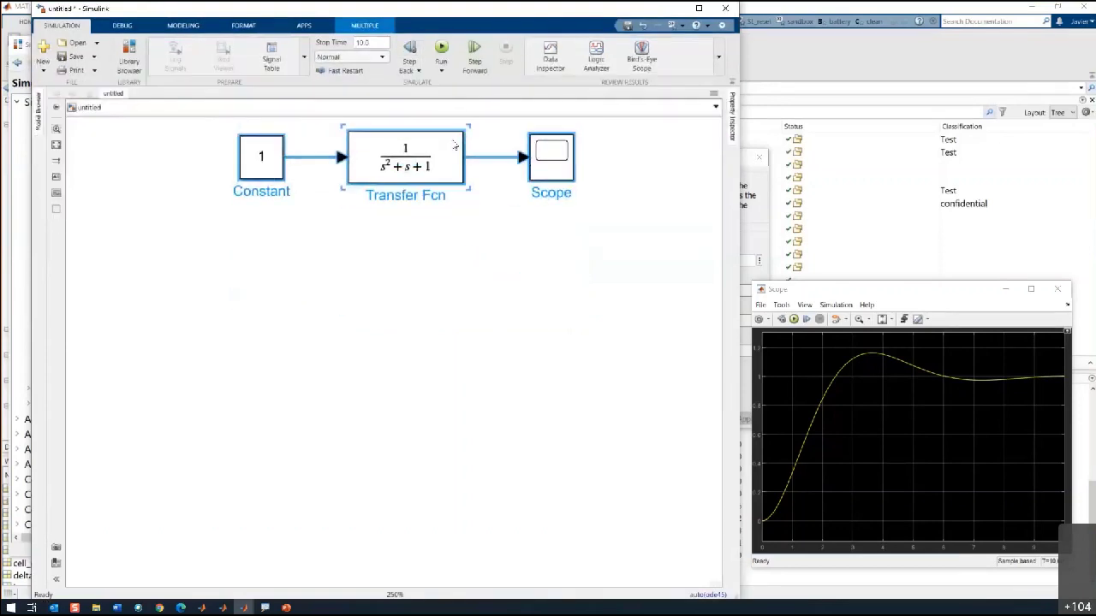
left_click_drag(450, 157, 425, 168)
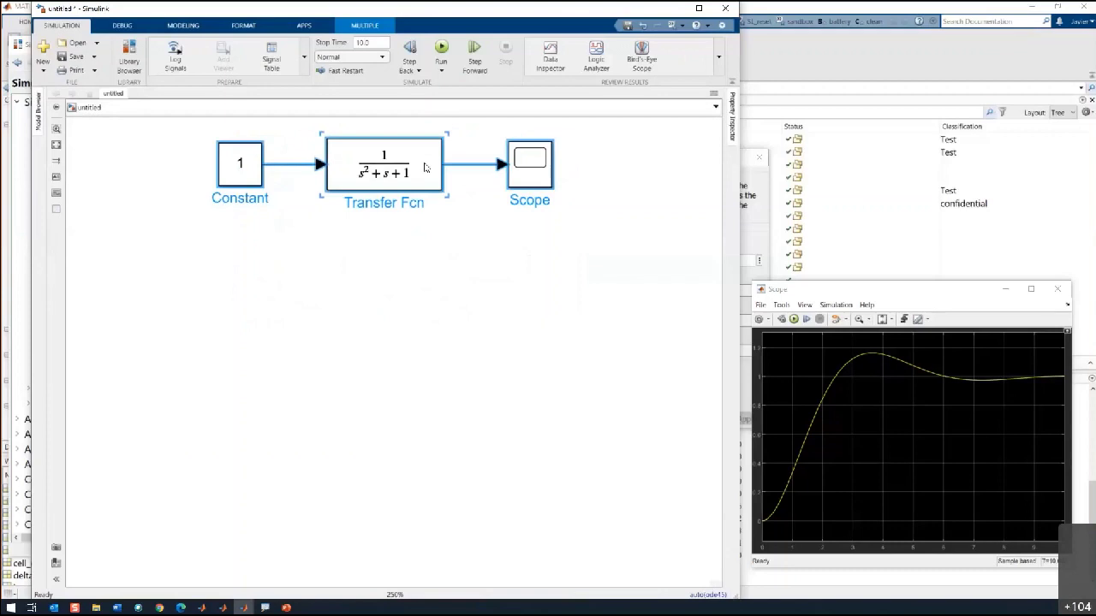
left_click(571, 289)
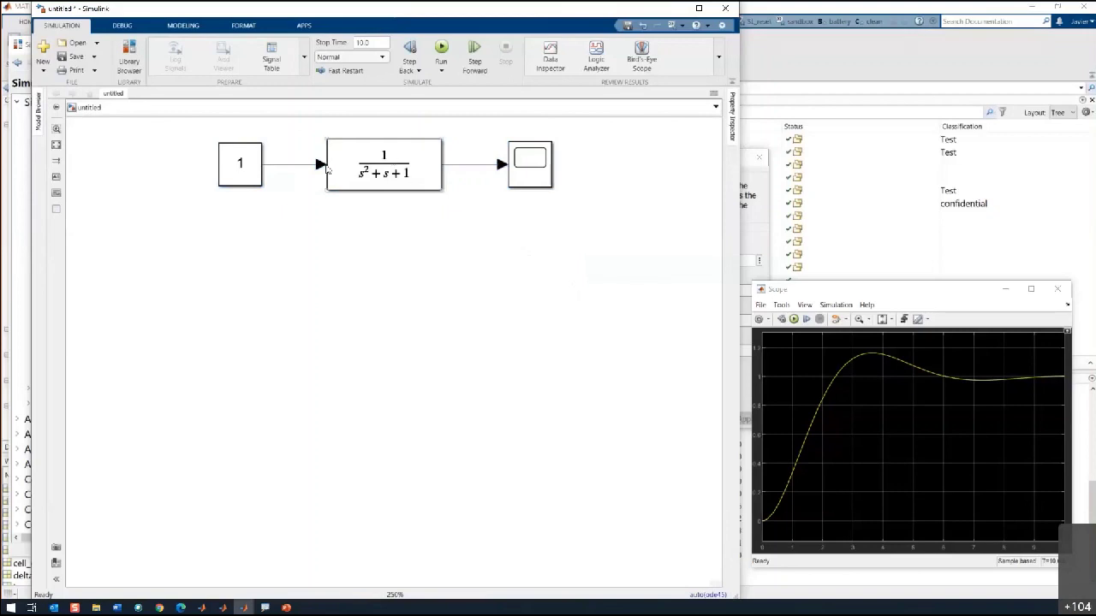
Add a Resistor block below the transfer function model and connect an Inductor block to its negative terminal
double_click(374, 301)
type("resist")
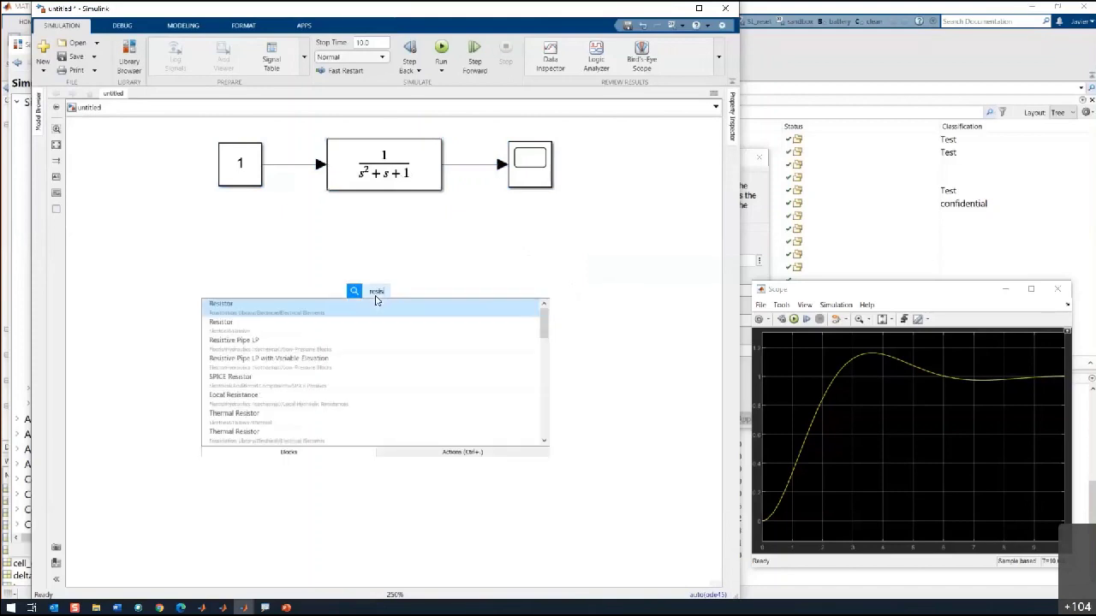
key("Return")
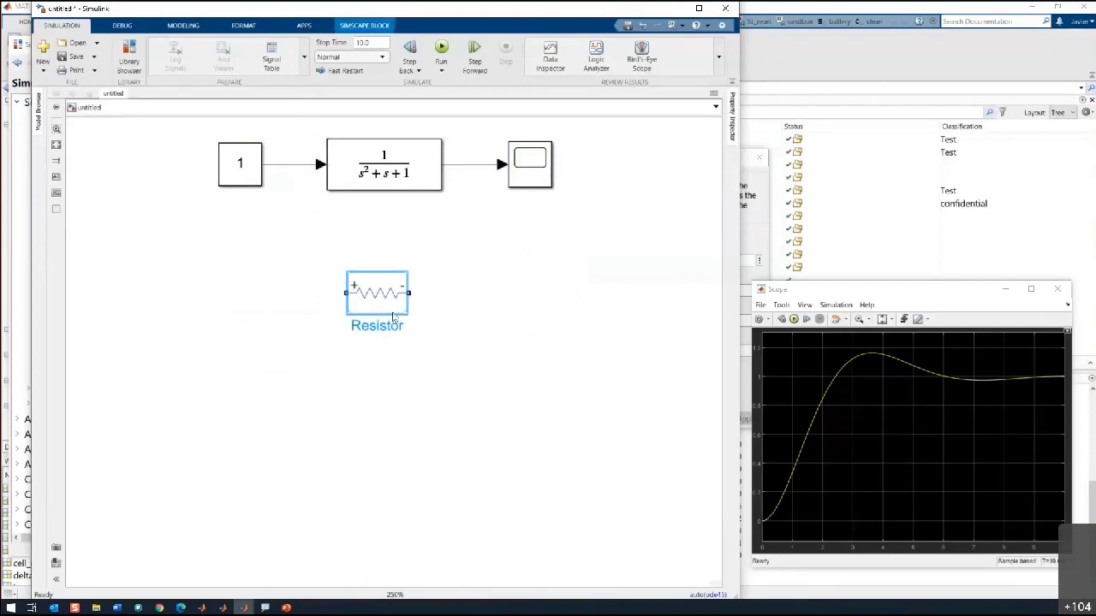
left_click_drag(380, 294, 385, 308)
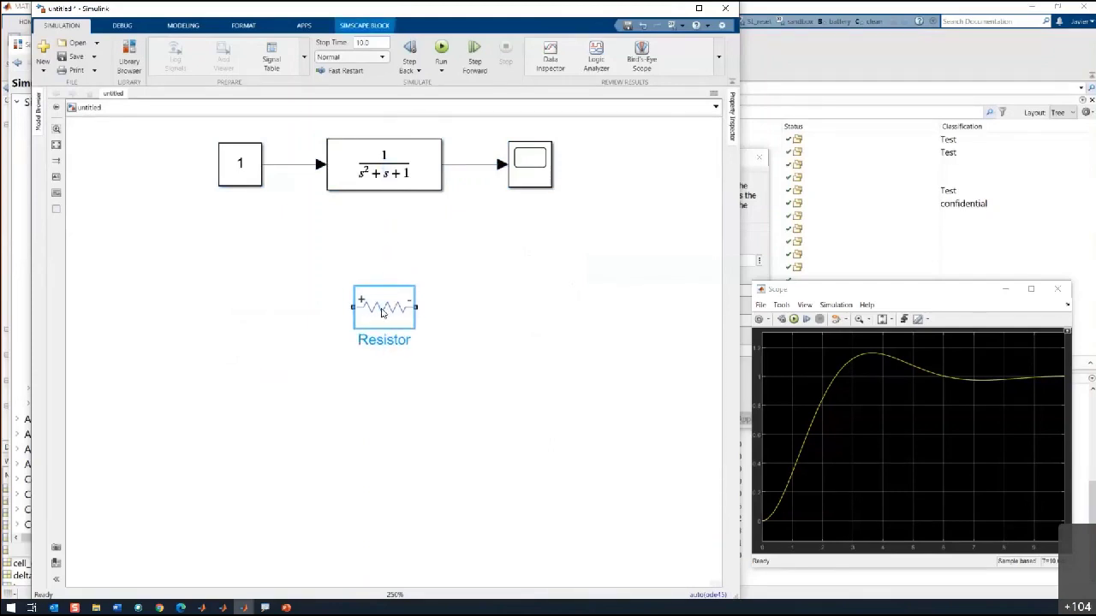
left_click(434, 306)
left_click_drag(440, 306, 458, 306)
type("induc")
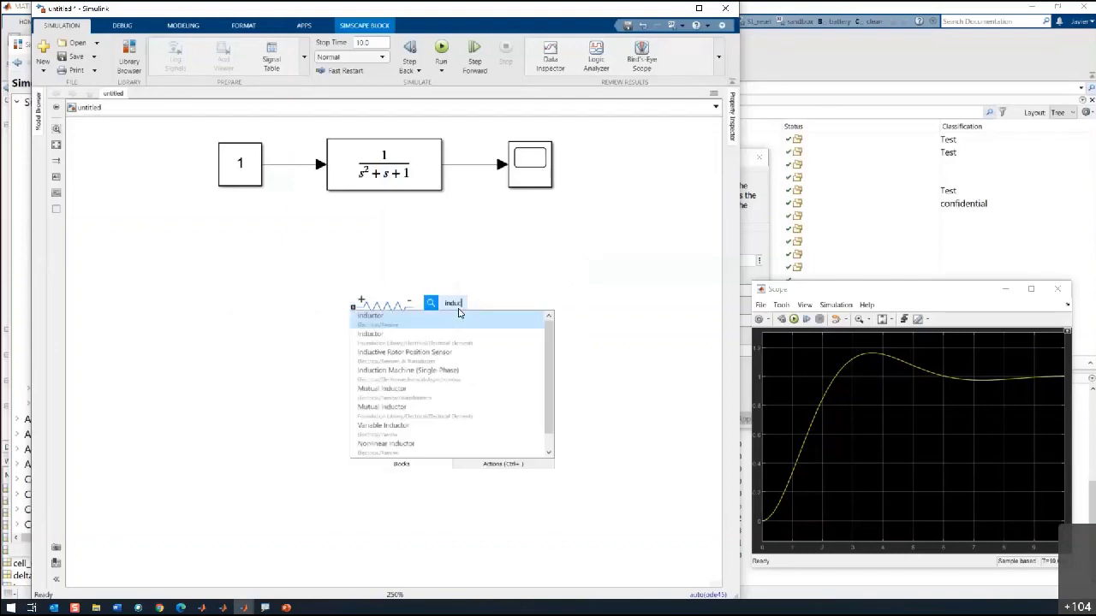
key("Return")
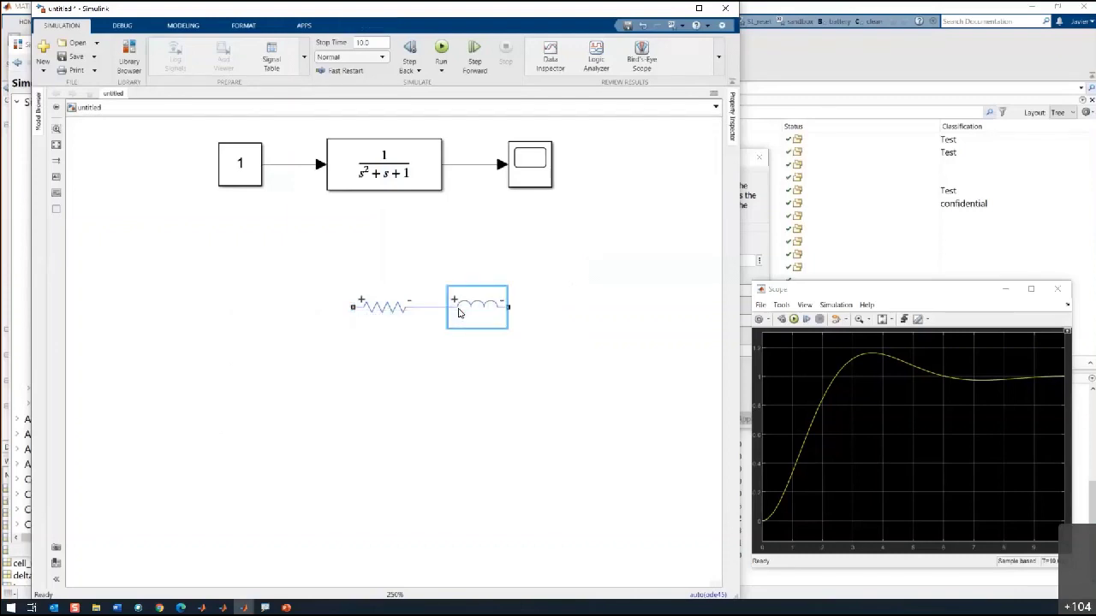
Connect a Capacitor after the Inductor, orient it vertically below the line, and run a return wire from its negative terminal to beneath the Resistor
left_click_drag(508, 307, 553, 307)
type("cap")
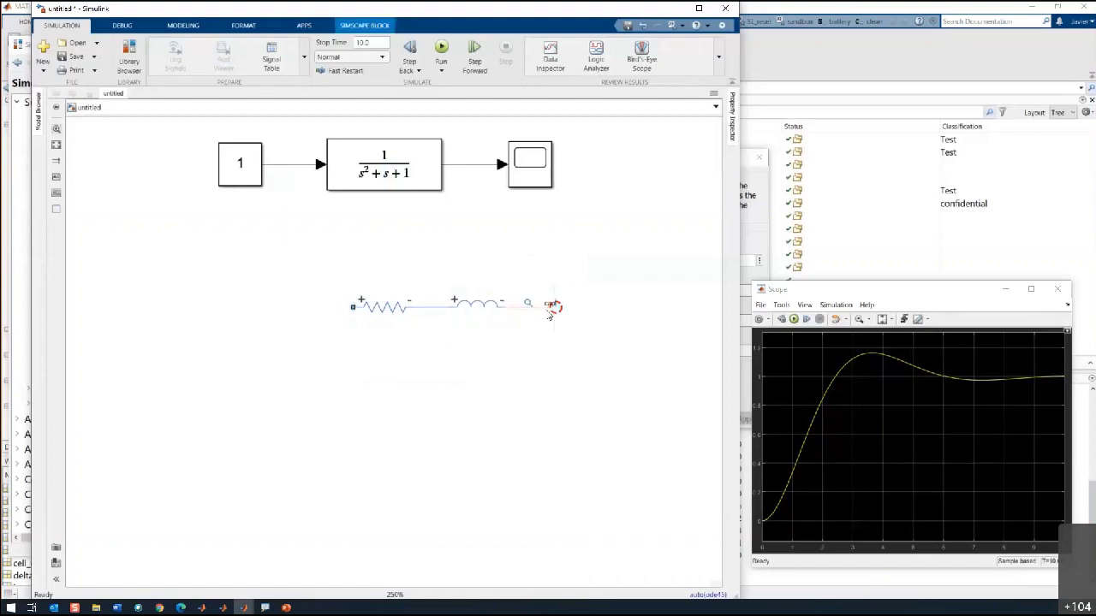
type("a")
left_click(548, 317)
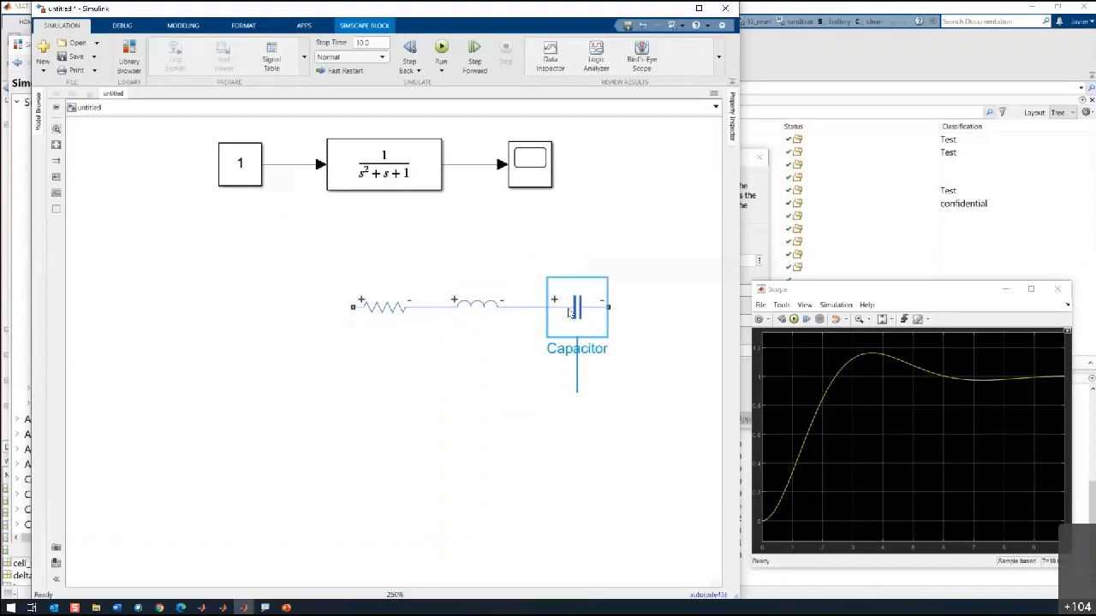
key("ctrl+r")
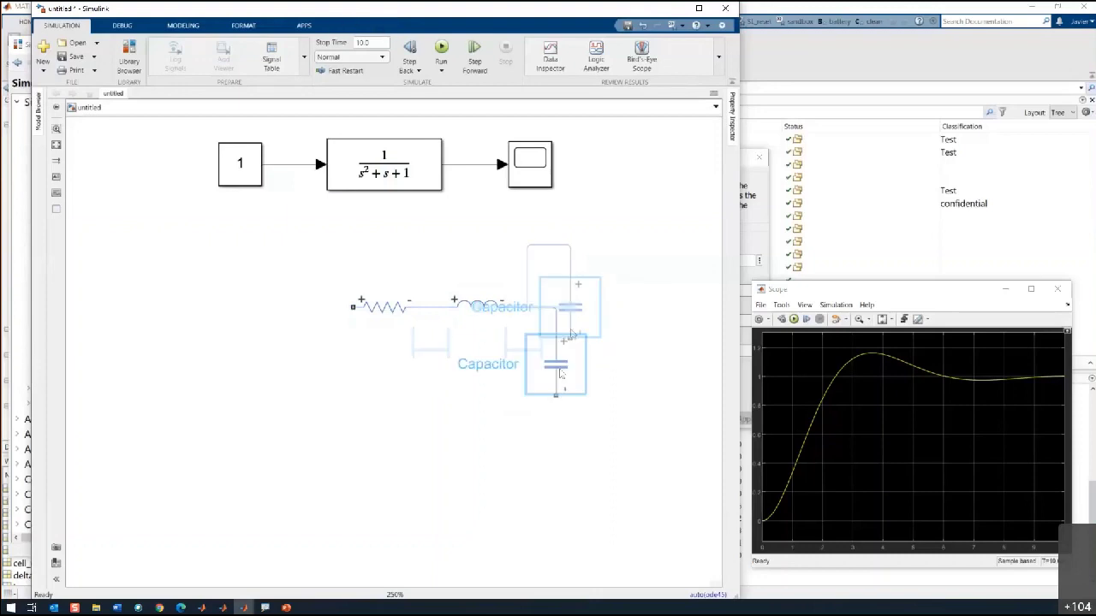
mouse_move(555, 395)
left_mouse_down()
mouse_move(467, 416)
mouse_move(354, 418)
left_mouse_up()
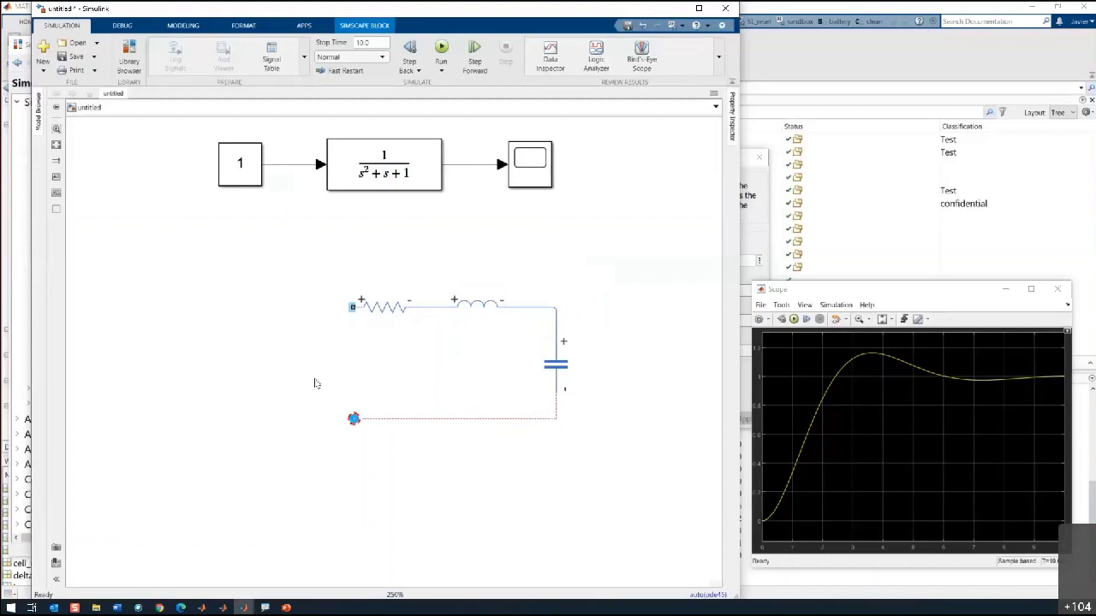
Close the circuit with a Voltage Source between the Resistor and the return wire, and ground that wire with an Electrical Reference
double_click(317, 384)
type("volta")
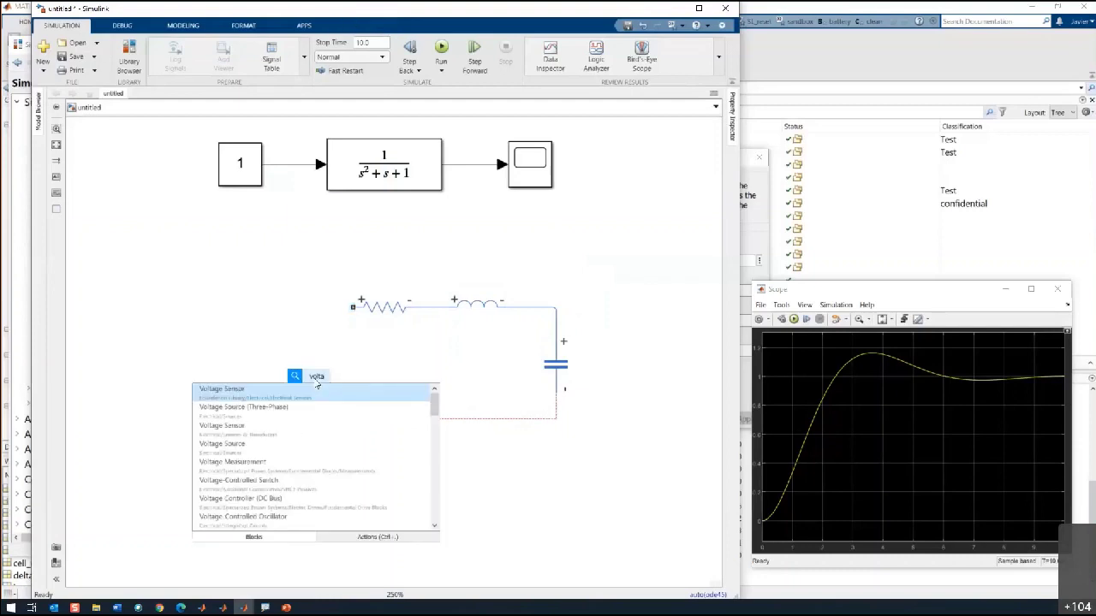
key("Down")
key("Down")
key("Down")
key("Return")
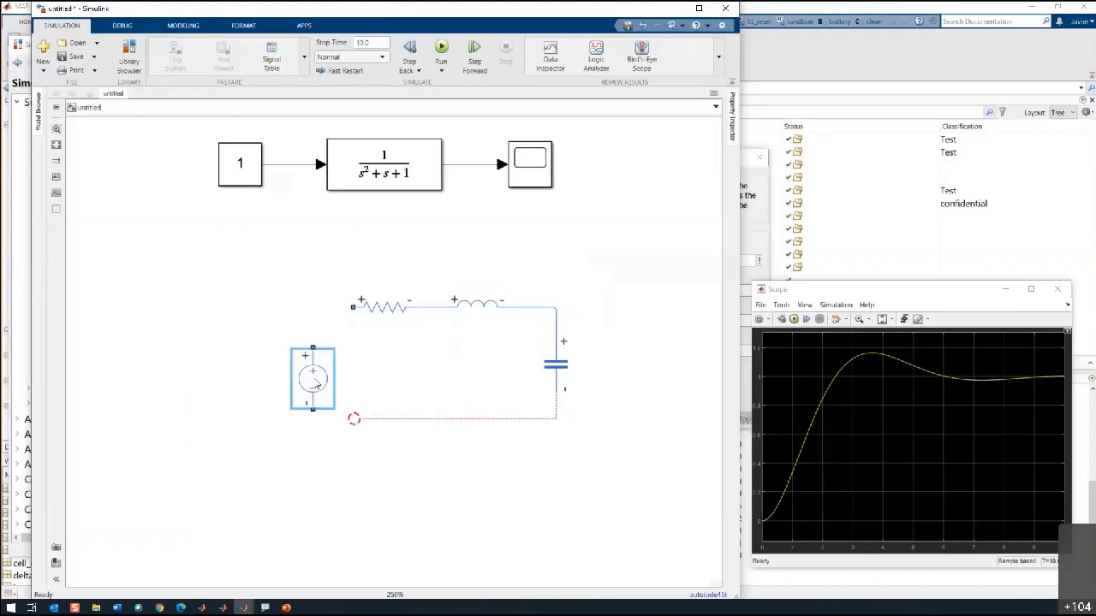
mouse_move(313, 377)
left_mouse_down()
mouse_move(299, 366)
mouse_move(352, 305)
left_mouse_up()
left_click_drag(298, 396, 356, 416)
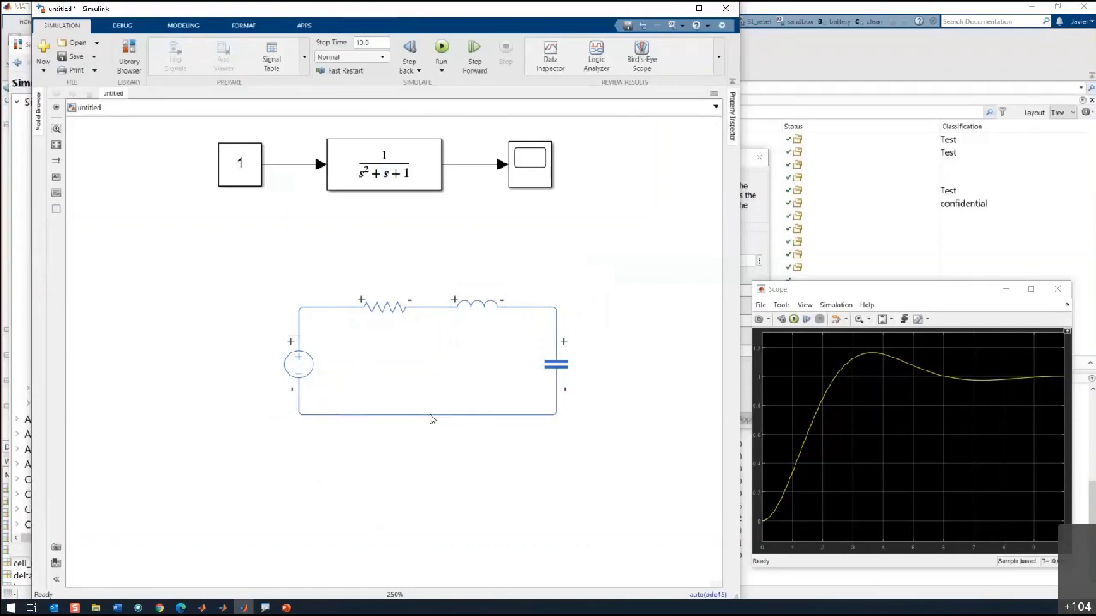
left_click_drag(430, 415, 430, 446)
key("Return")
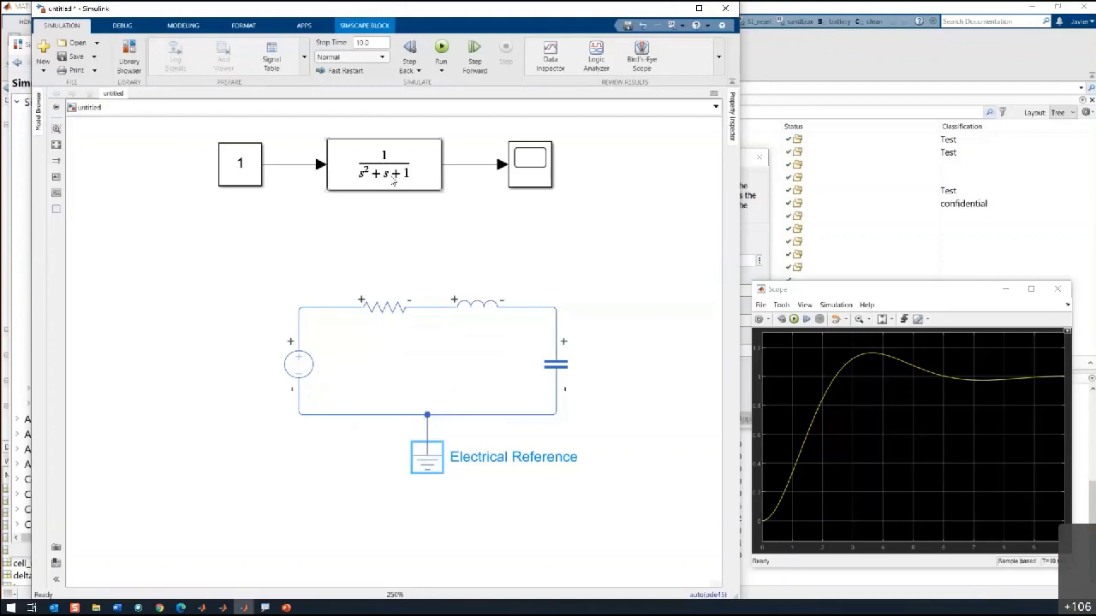
View the Resistor's block parameters and close them without changes
left_click(386, 316)
left_click(385, 315)
double_click(385, 311)
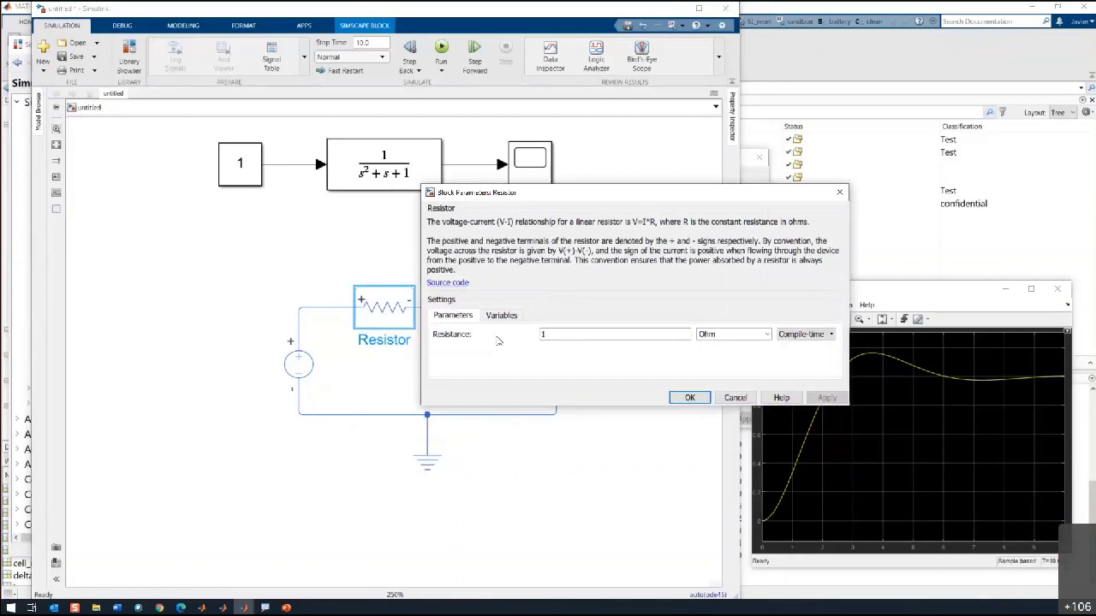
left_click(738, 398)
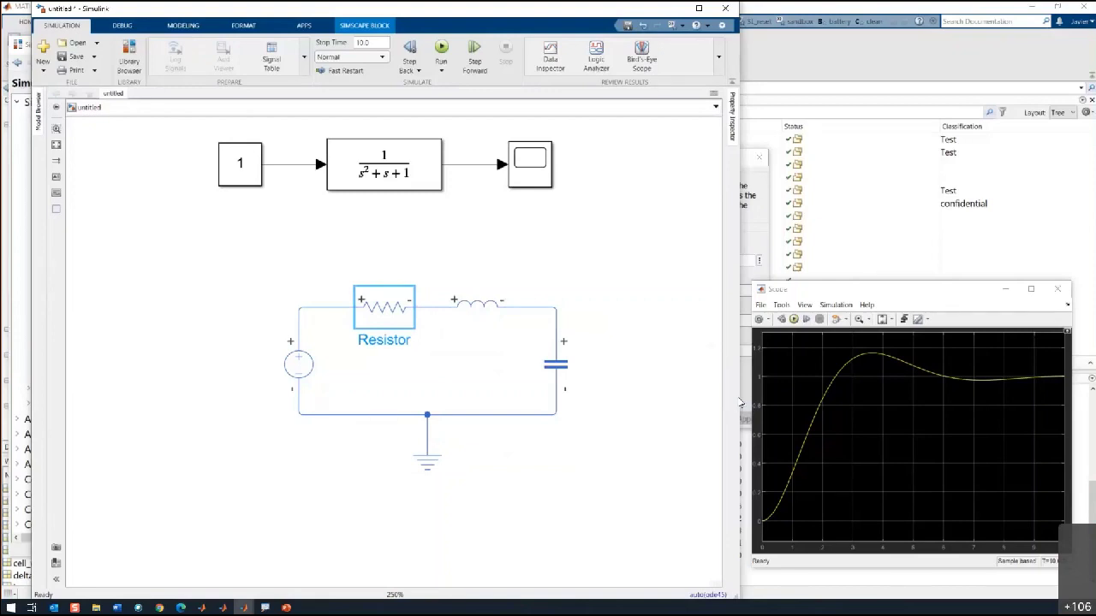
Delete the Inductor, then rotate the Capacitor to horizontal with its positive terminal facing the source and place it beneath the Resistor
left_click(494, 315)
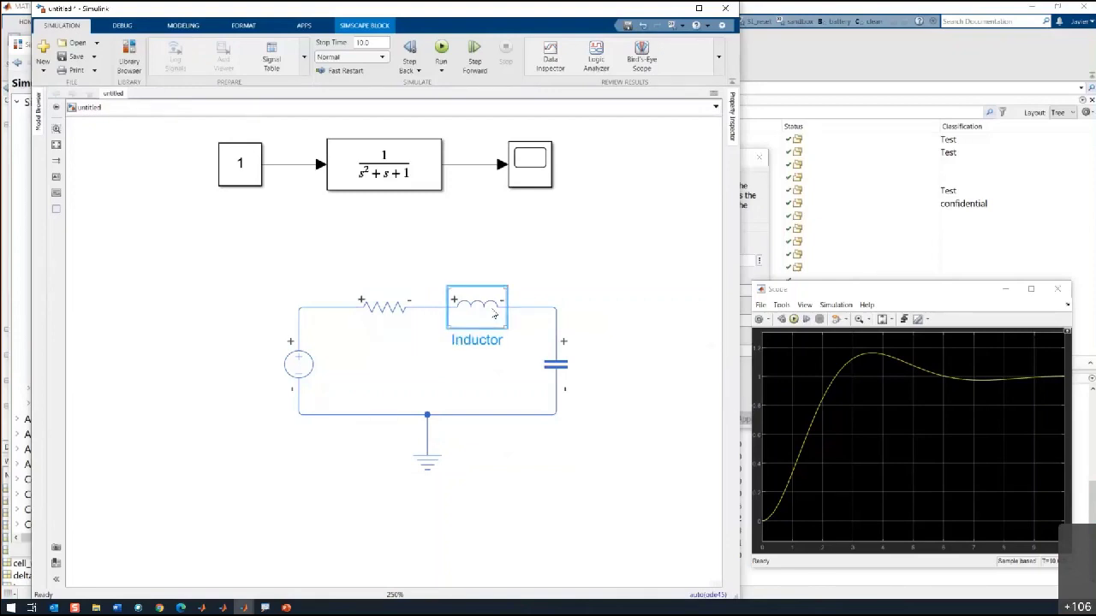
key("Delete")
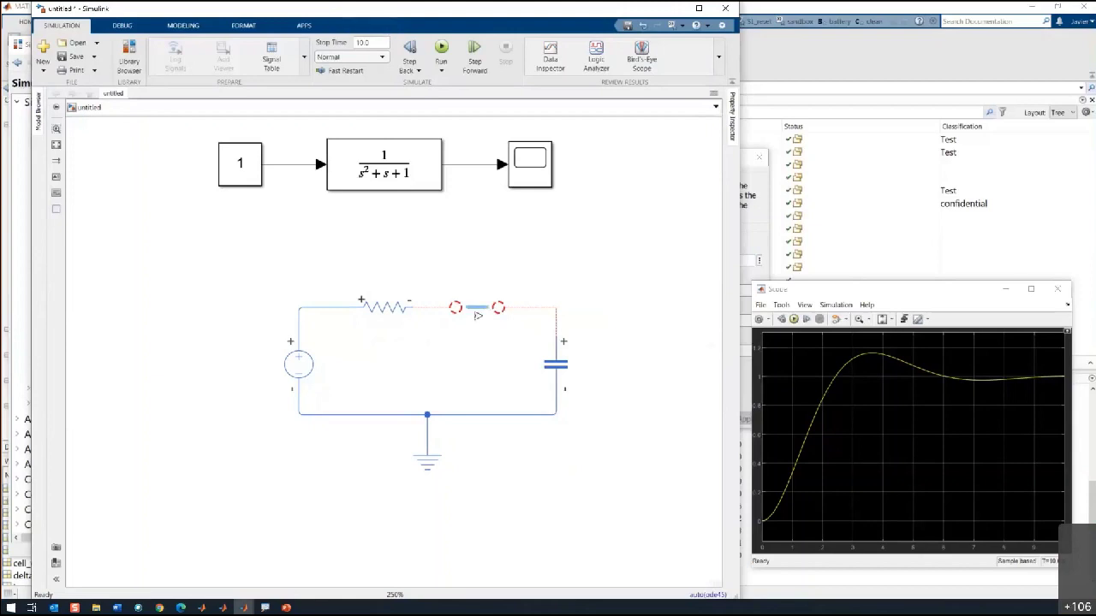
left_click(556, 364)
key("ctrl+r")
key("ctrl+r")
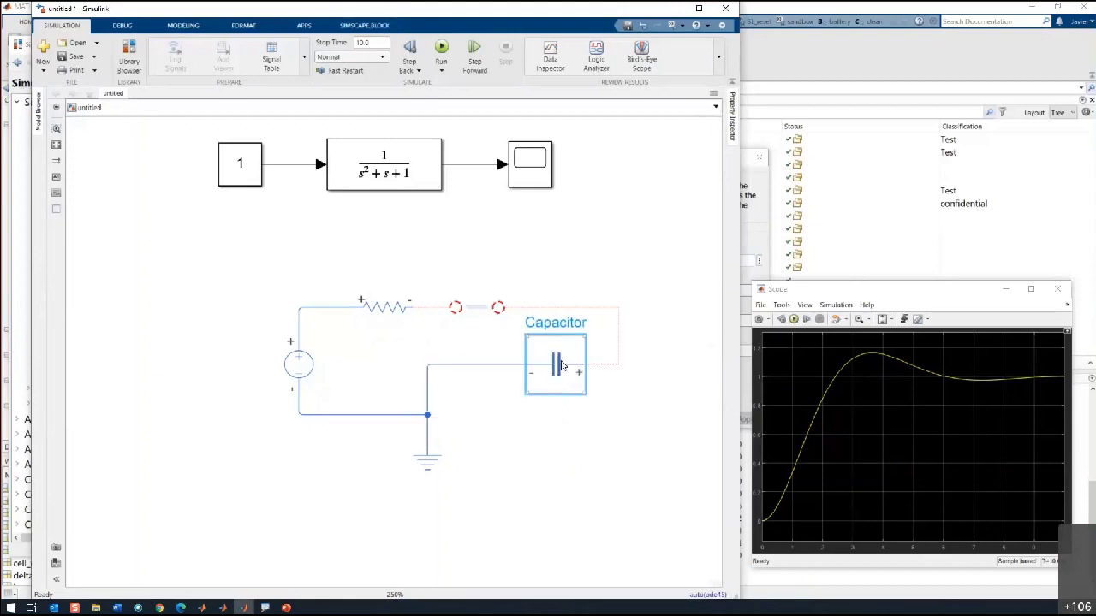
key("ctrl+r")
left_click_drag(562, 366, 384, 351)
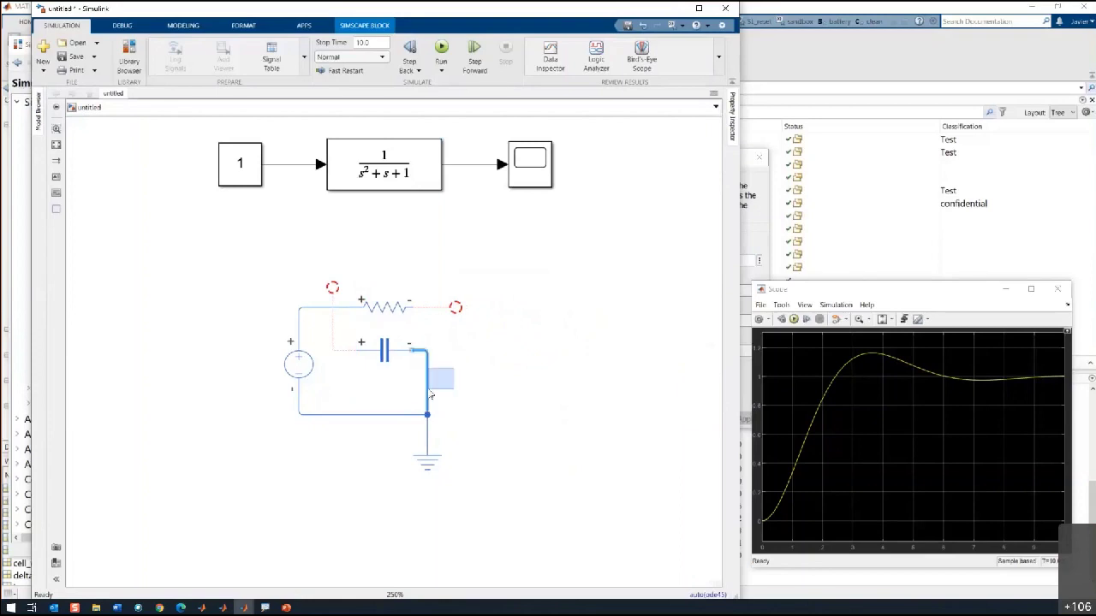
Replace the Capacitor's ground wire with a parallel connection across the Resistor, and add a second series Resistor with an open-ended output wire
left_click(428, 394)
key("Delete")
left_click_drag(340, 304, 333, 301)
left_click(411, 328)
left_click_drag(455, 306, 416, 349)
mouse_move(399, 312)
left_mouse_down()
mouse_move(547, 297)
mouse_move(433, 307)
left_mouse_up()
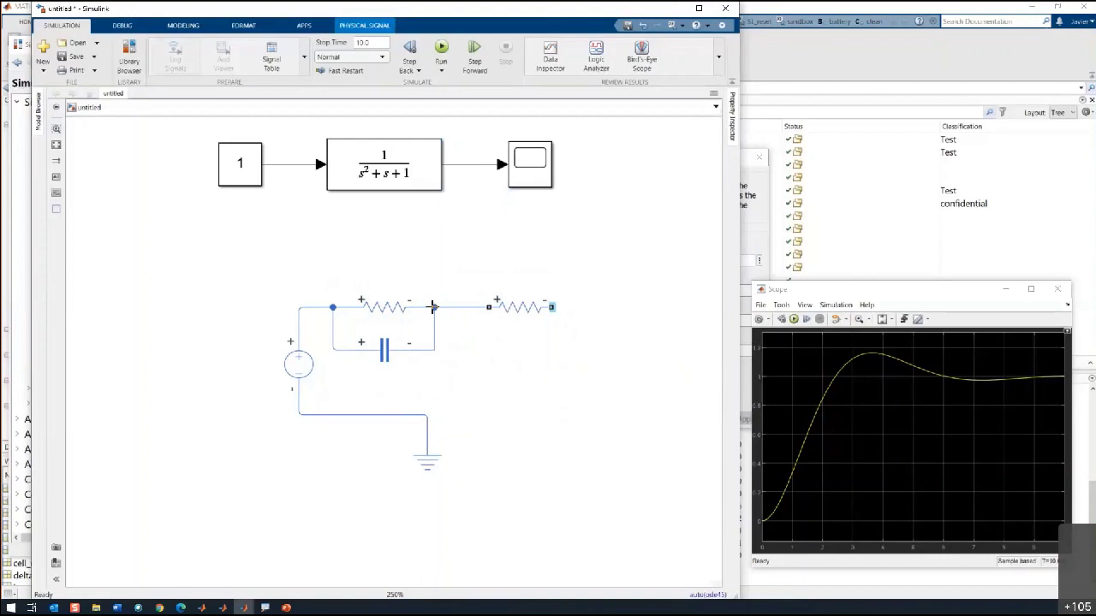
left_click_drag(549, 307, 601, 306)
Move the Voltage Source and Electrical Reference outward, and extend an open-ended wire from the ground line to below the series resistor's output
left_click_drag(303, 366, 259, 374)
left_click_drag(411, 468, 425, 503)
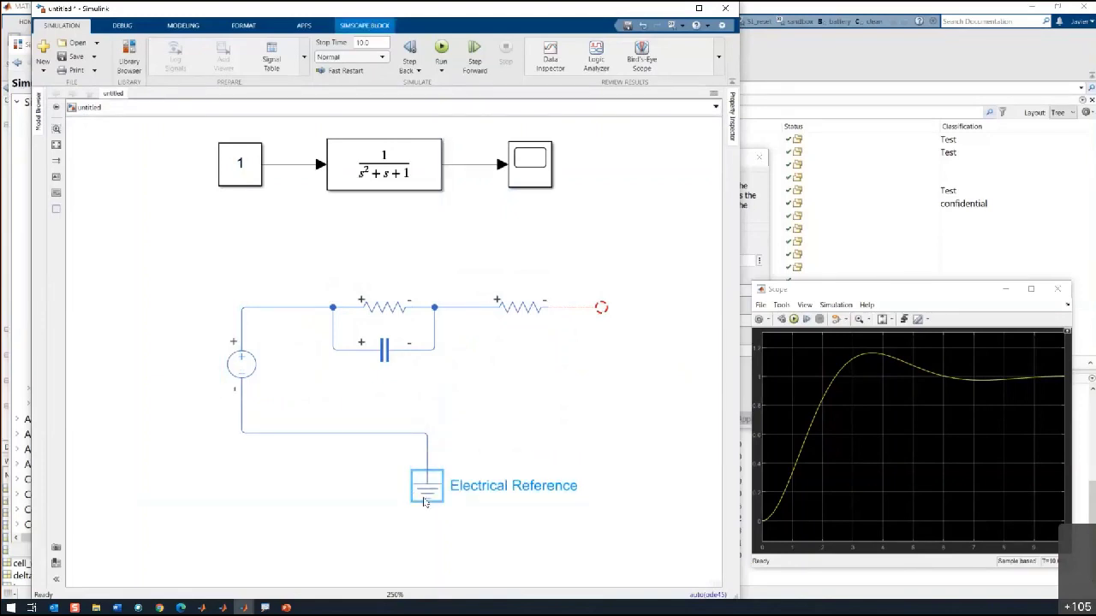
left_click_drag(422, 431, 602, 432)
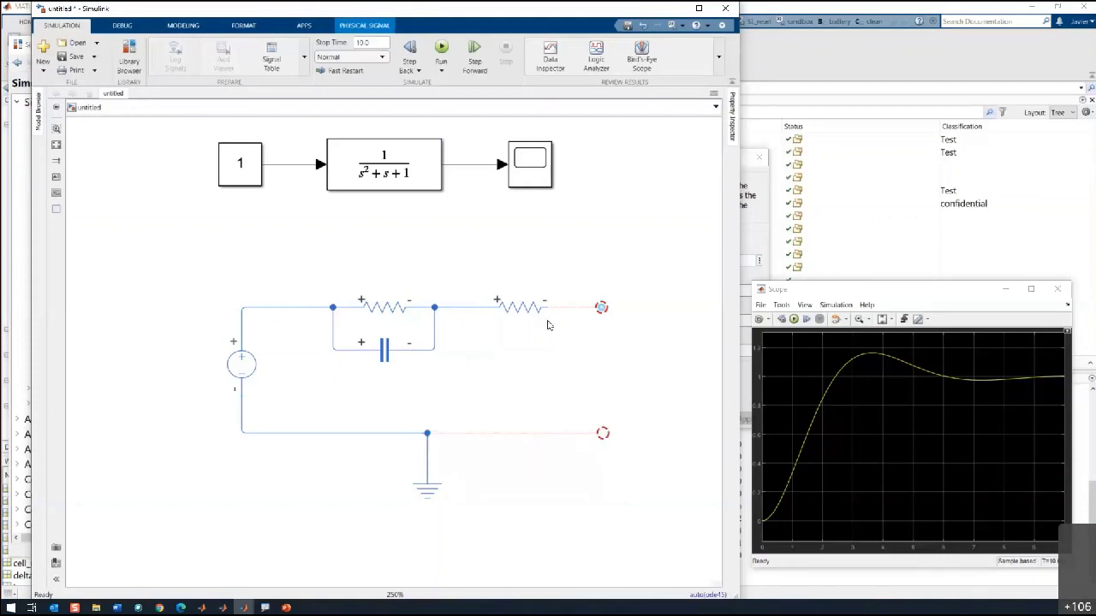
Examine the series resistor, the parallel resistor-capacitor pair and the Voltage Source of the battery equivalent circuit
left_click(548, 324)
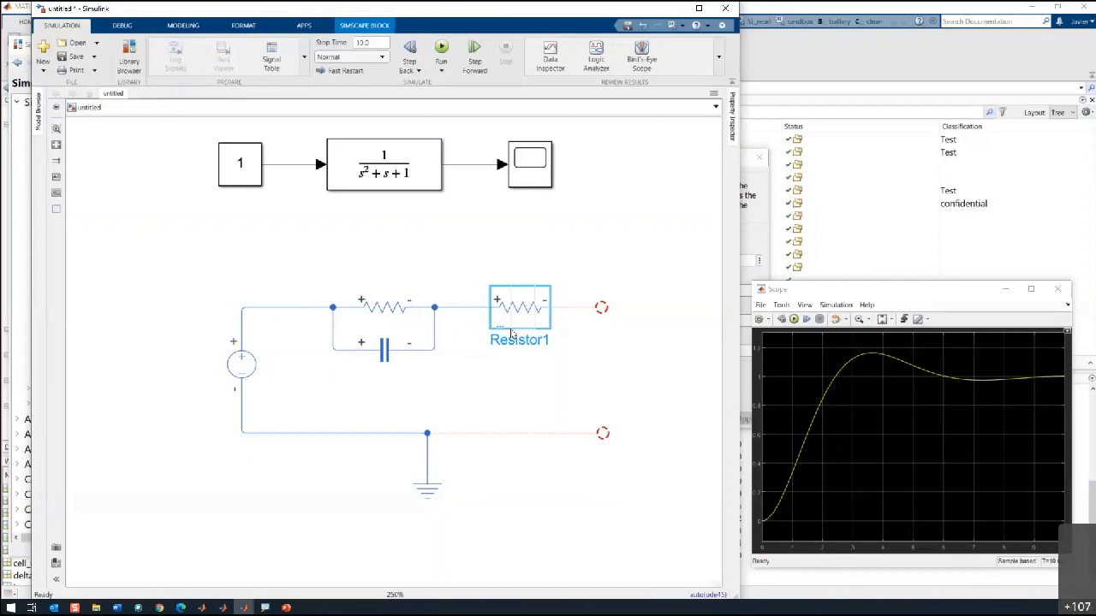
left_click_drag(339, 279, 437, 401)
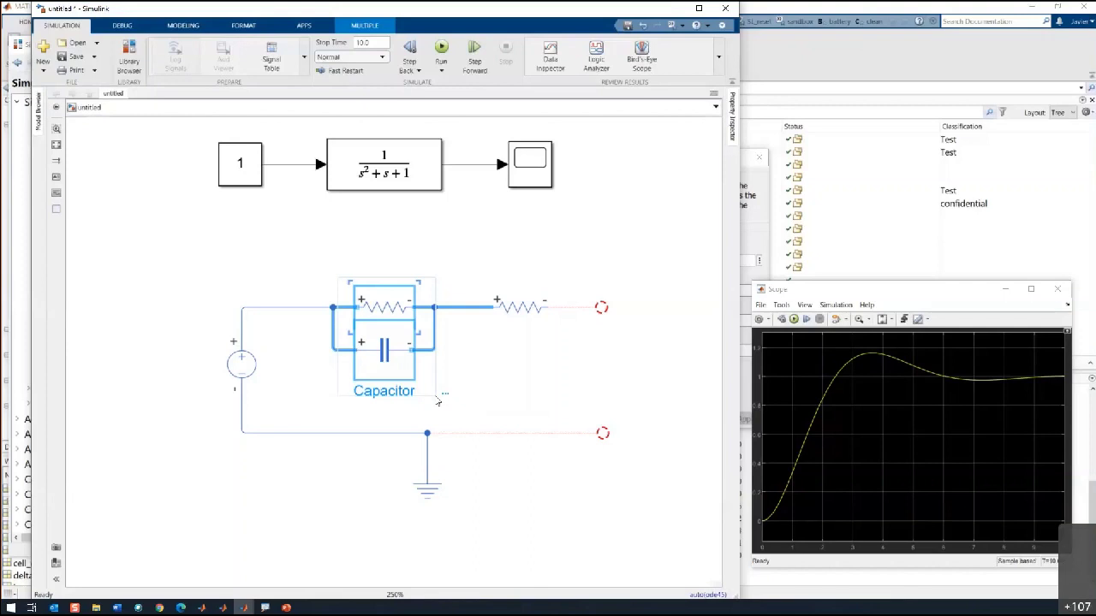
left_click(243, 367)
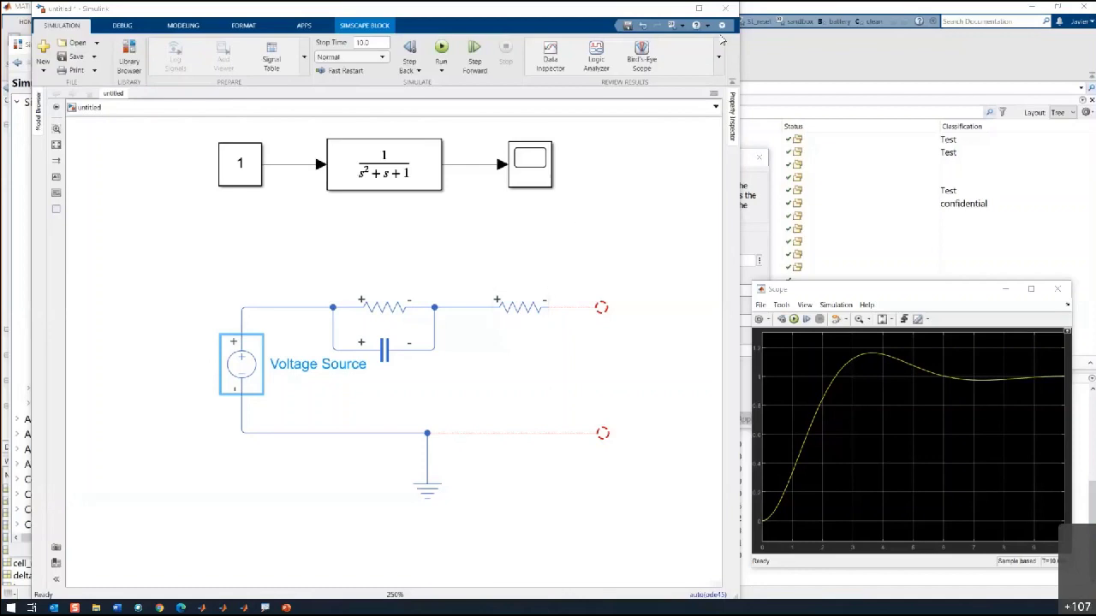
Close the untitled model and the Simulink Library Browser, and switch from the MATLAB main window to the passiveBalancing model
left_click(725, 10)
left_click(550, 314)
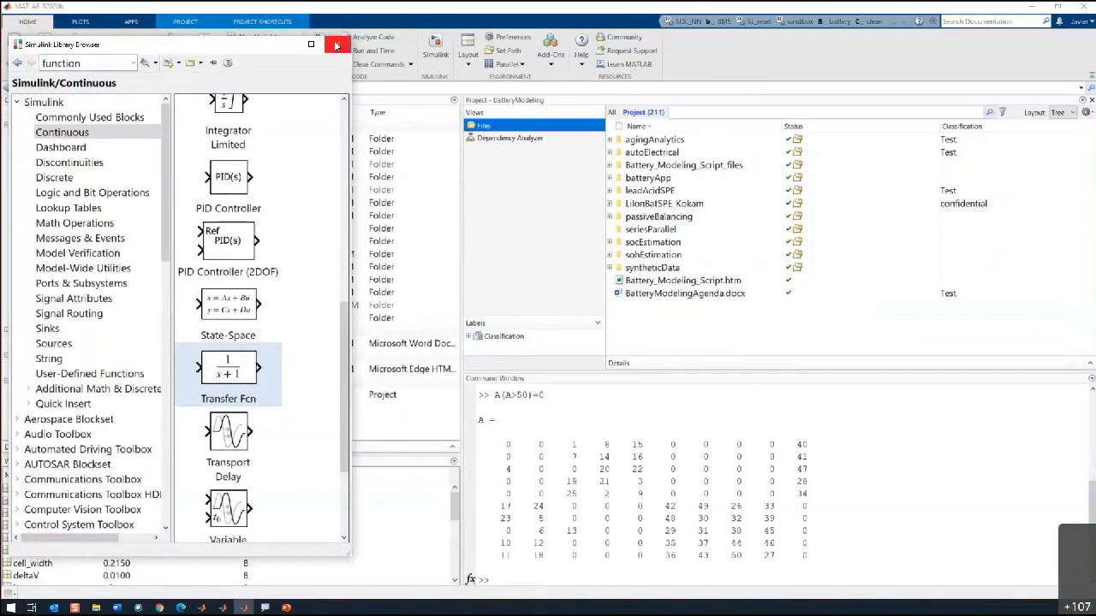
left_click(336, 46)
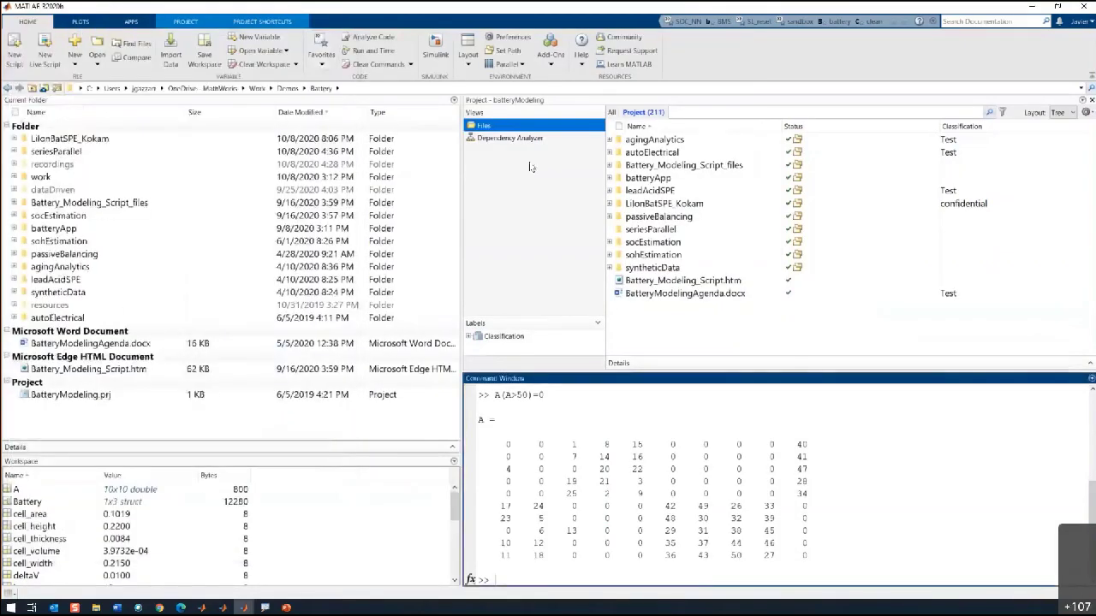
left_click(1032, 9)
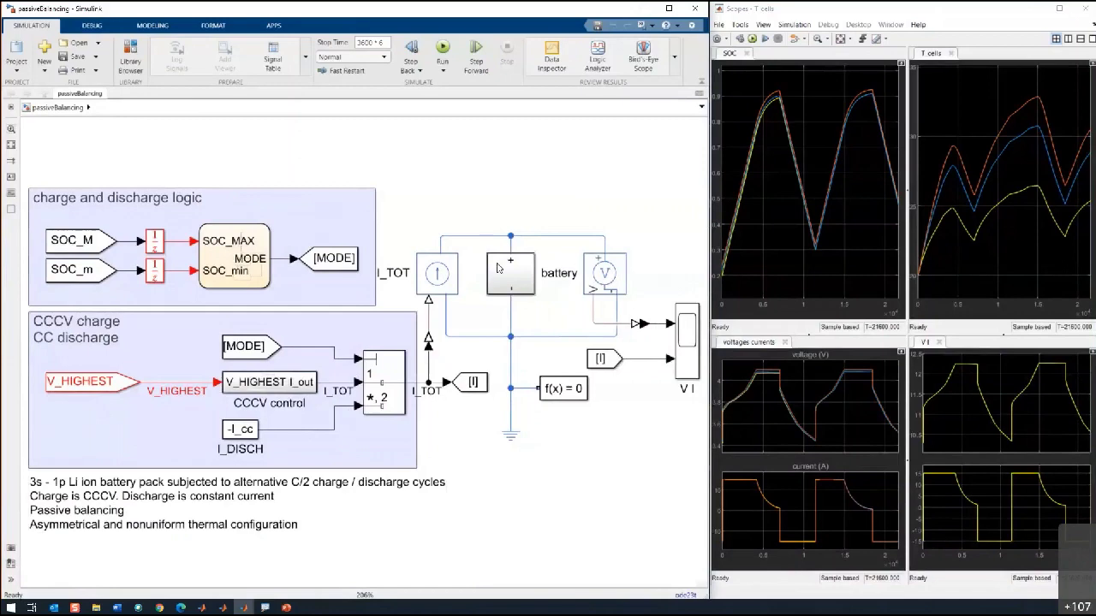
Inspect the I_TOT current source and the voltage sensor, and open the battery subsystem
left_click(444, 274)
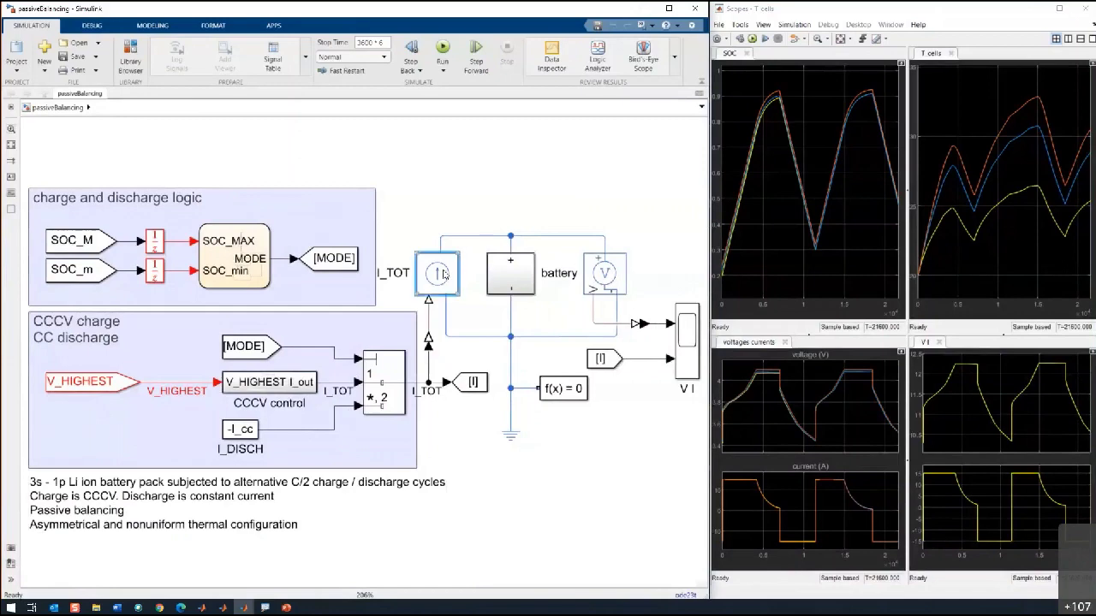
left_click(603, 273)
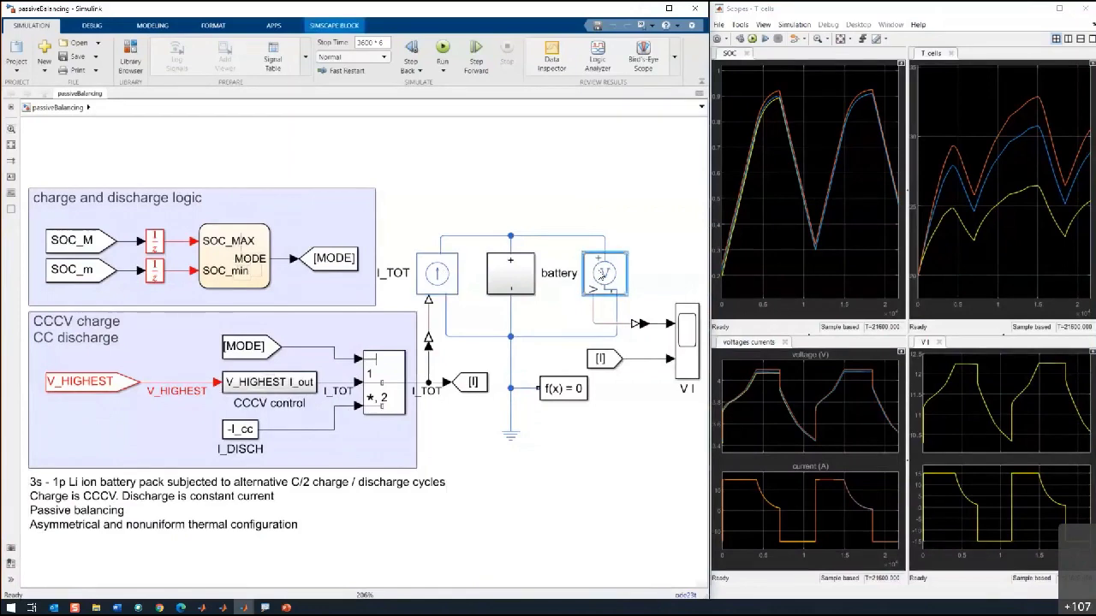
left_click(516, 276)
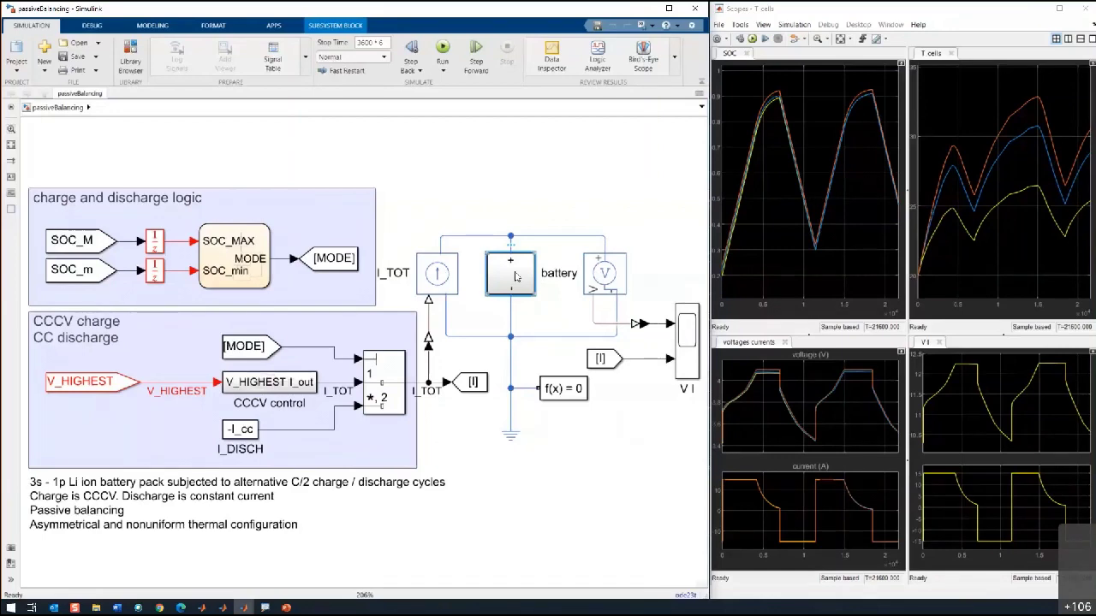
double_click(511, 274)
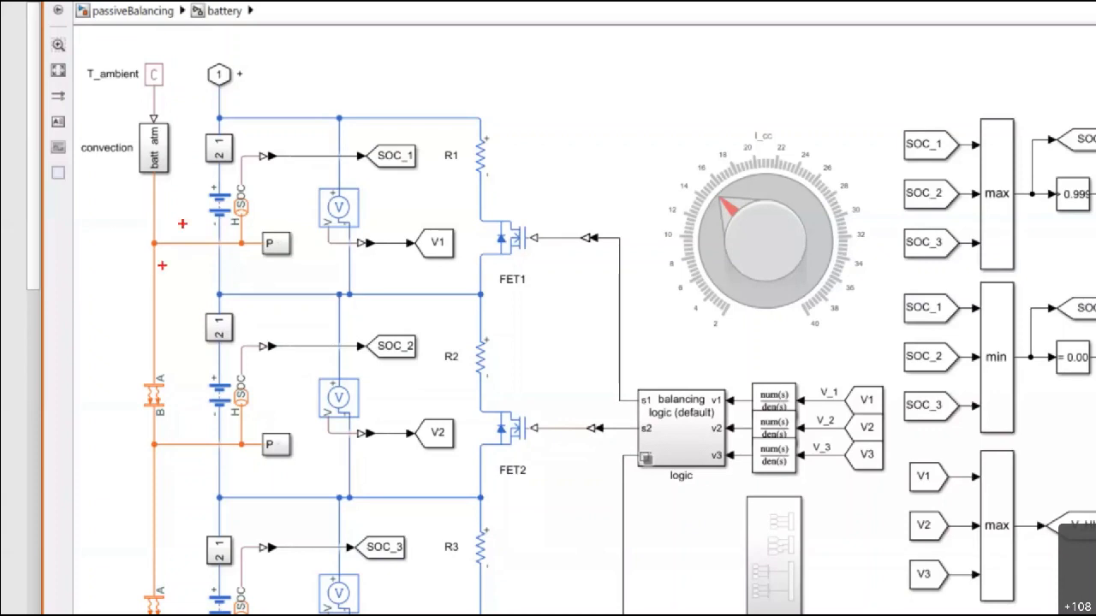
Outline each of the three battery cells in the battery subsystem with a red box
left_click_drag(195, 173, 260, 232)
left_click_drag(202, 363, 255, 425)
mouse_move(193, 577)
left_mouse_down()
mouse_move(226, 613)
mouse_move(256, 614)
left_mouse_up()
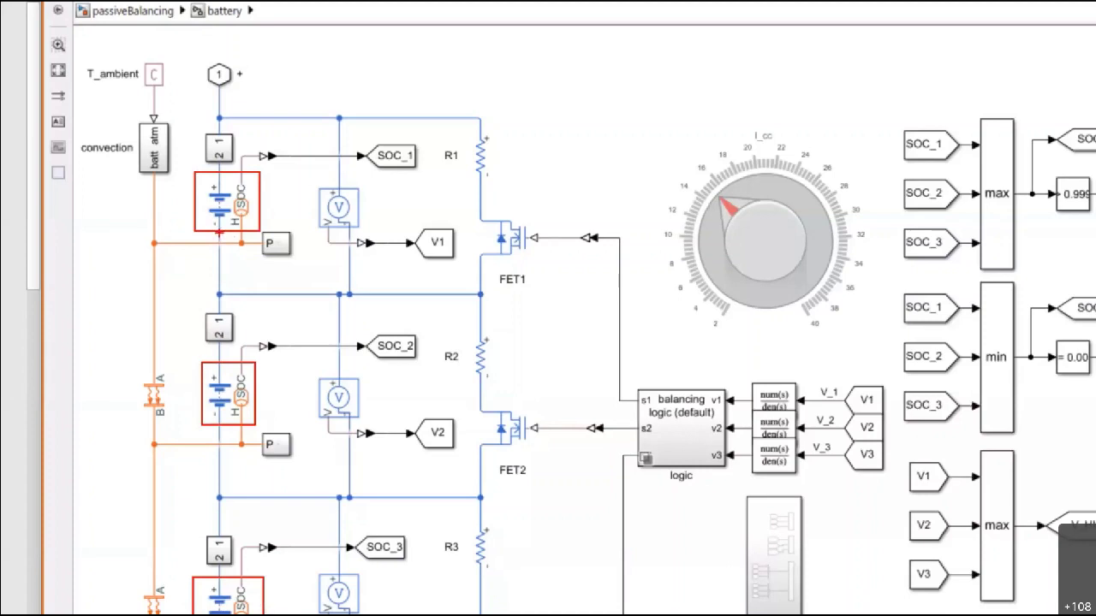
Trace the series connection through the cells up to terminal 1 in red, and circle the first cell's thermal node
left_click_drag(218, 232, 209, 565)
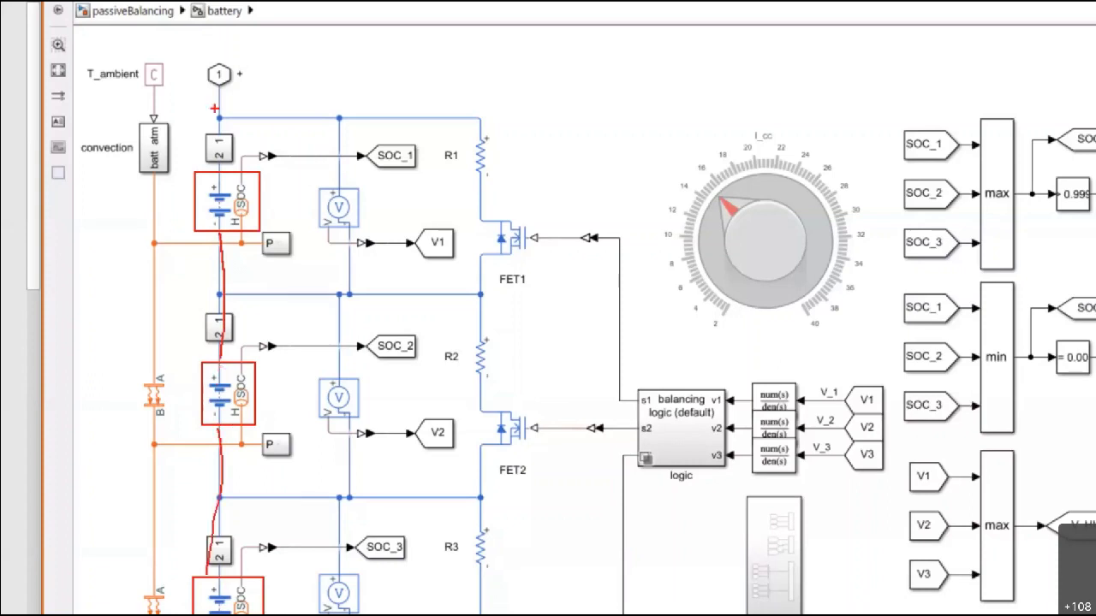
left_click_drag(219, 159, 226, 96)
mouse_move(234, 238)
left_mouse_down()
mouse_move(242, 258)
mouse_move(243, 236)
left_mouse_up()
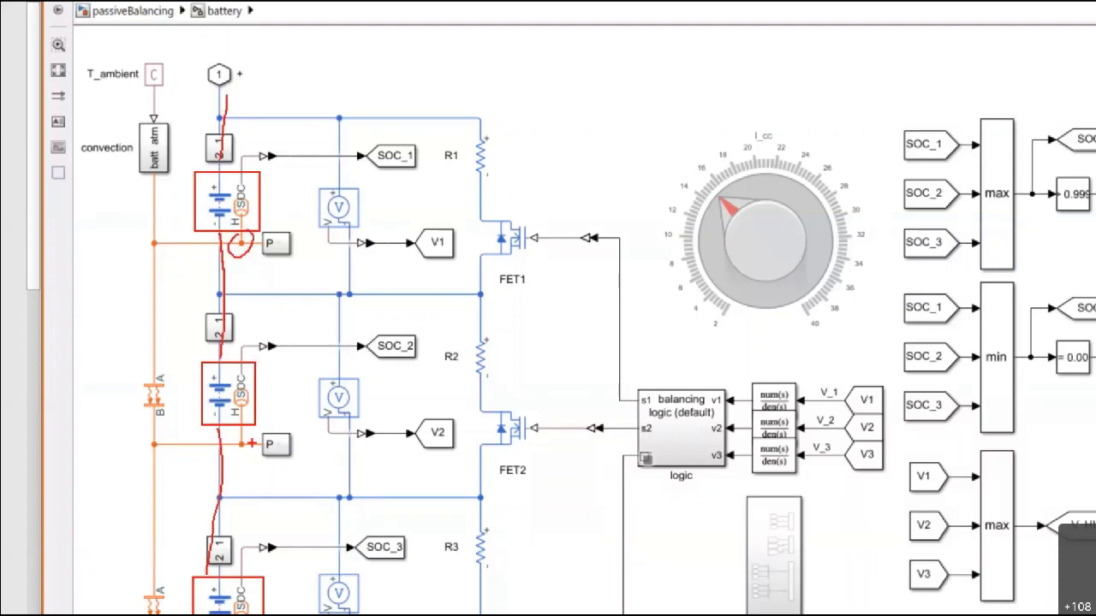
Mark in red the thermal path between the first and second cells, circling the second thermal node and the heat-transfer block that links them
mouse_move(252, 443)
left_mouse_down()
mouse_move(249, 452)
mouse_move(254, 437)
left_mouse_up()
mouse_move(221, 246)
left_mouse_down()
mouse_move(155, 308)
mouse_move(149, 349)
left_mouse_up()
mouse_move(158, 425)
left_mouse_down()
mouse_move(169, 439)
mouse_move(209, 445)
left_mouse_up()
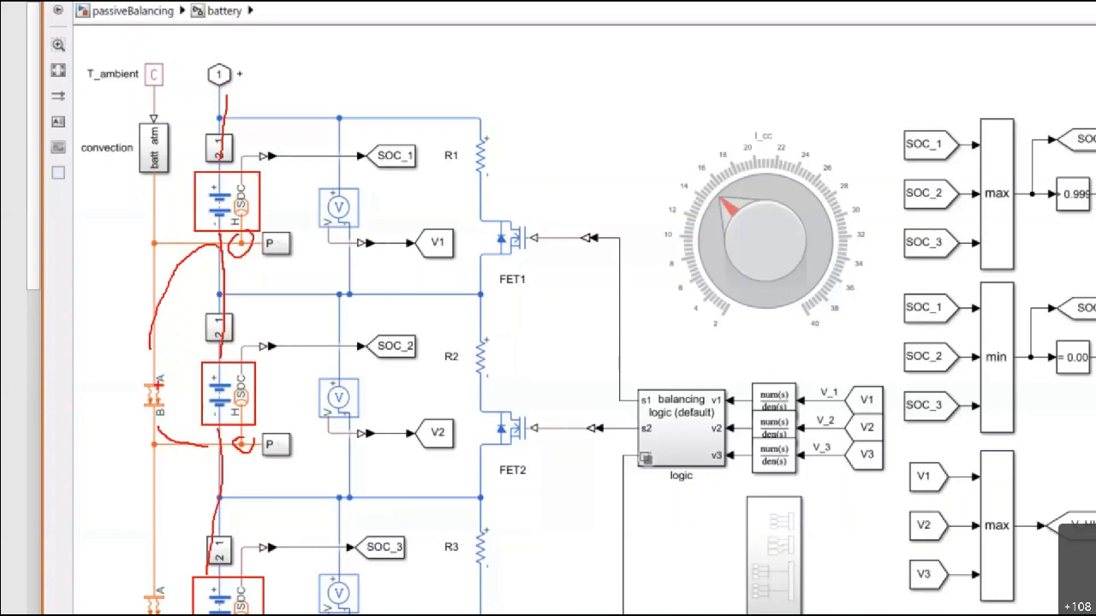
left_click_drag(210, 159, 225, 229)
mouse_move(209, 367)
left_mouse_down()
mouse_move(187, 400)
mouse_move(214, 425)
left_mouse_up()
mouse_move(168, 377)
left_mouse_down()
mouse_move(130, 383)
mouse_move(161, 421)
mouse_move(172, 380)
left_mouse_up()
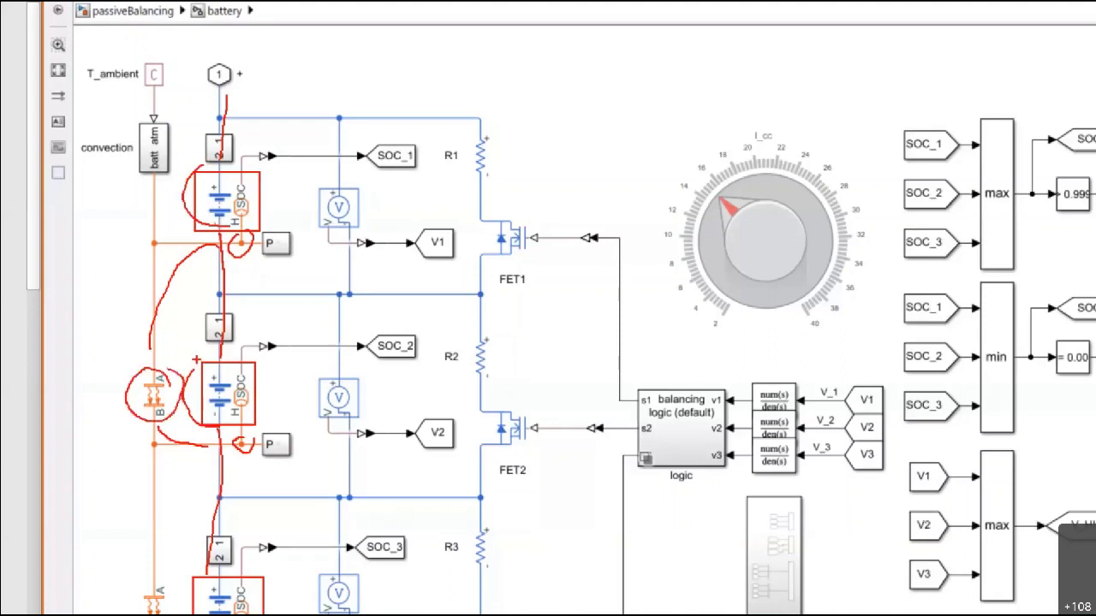
Sketch two tall, narrow red rectangles side by side above the balancing logic, and draw short strokes in the gap for the heat exchange
left_click_drag(557, 65, 563, 178)
left_click_drag(584, 64, 590, 177)
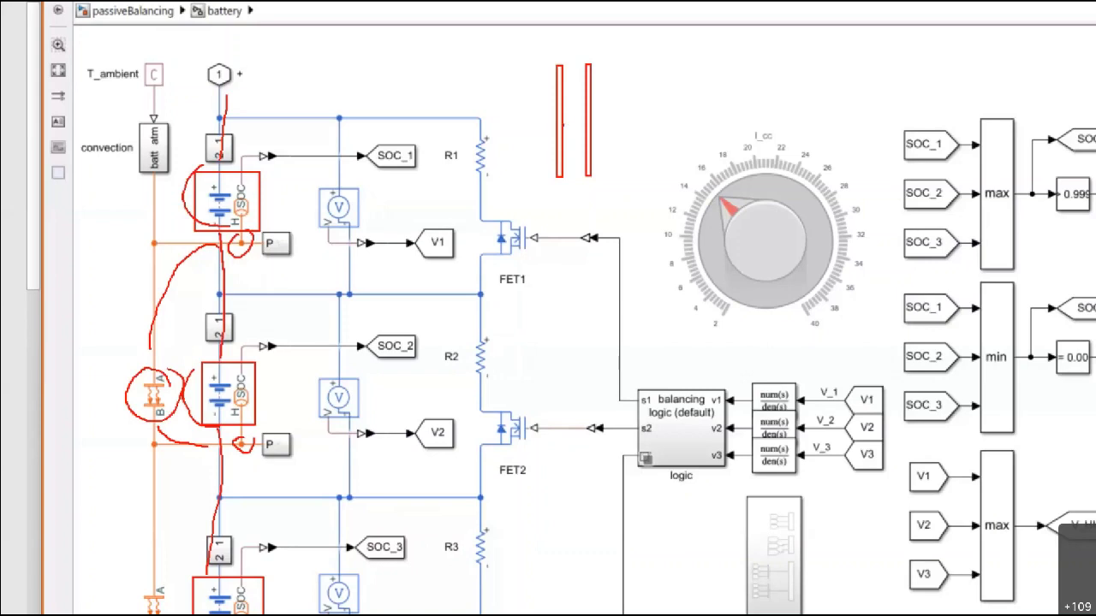
left_click_drag(562, 128, 583, 125)
mouse_move(566, 146)
left_mouse_down()
mouse_move(578, 140)
mouse_move(568, 118)
left_mouse_up()
mouse_move(564, 112)
left_mouse_down()
mouse_move(574, 112)
mouse_move(568, 104)
left_mouse_up()
left_click_drag(563, 99, 574, 99)
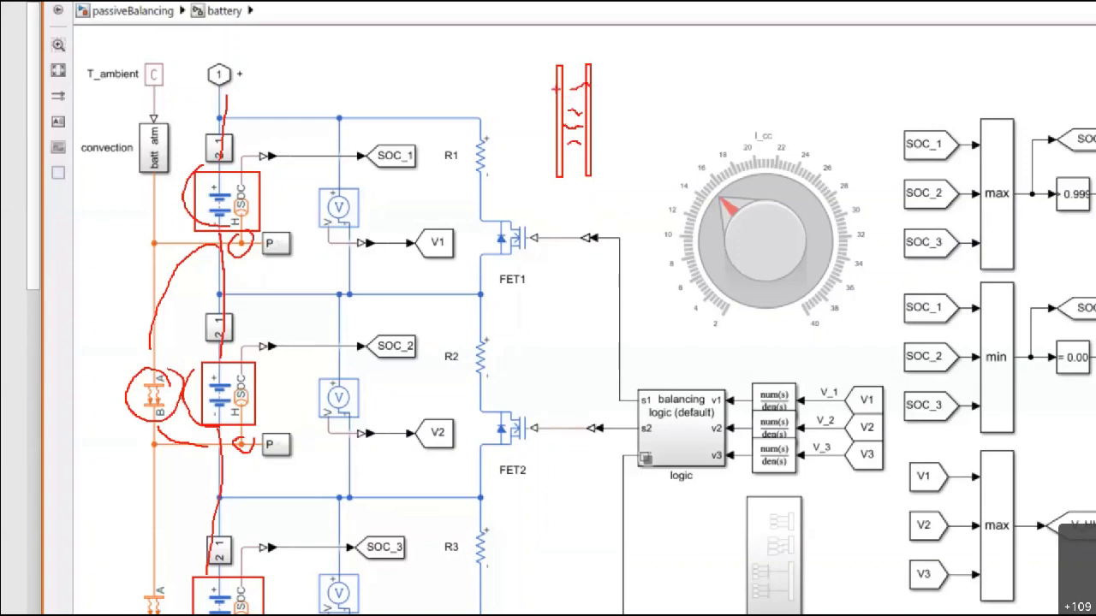
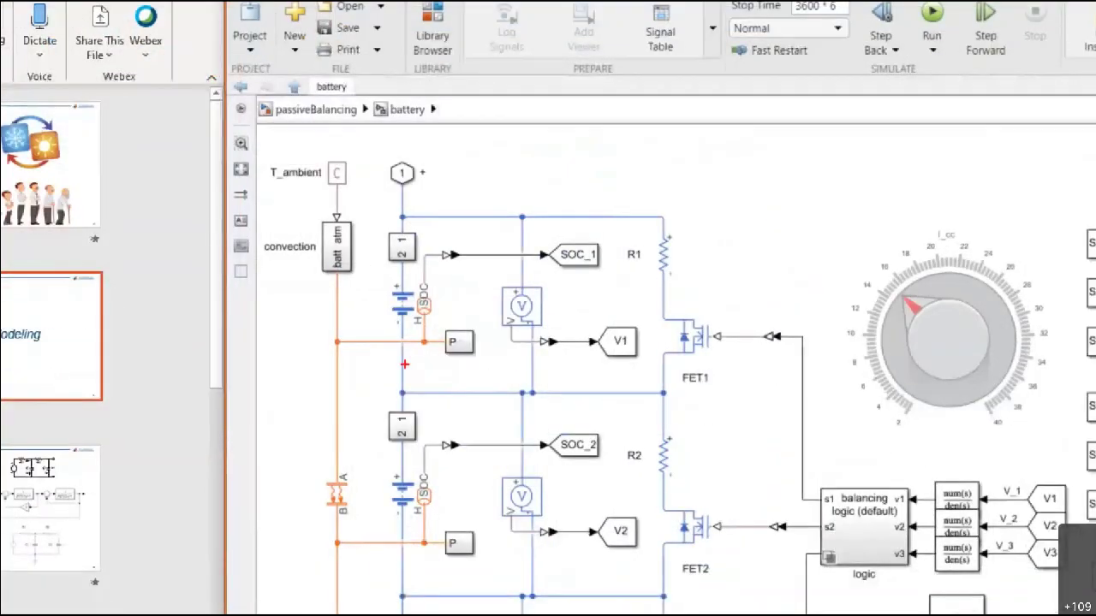
Trace the first cell's thermal line to the convection block in red, inspect the convection subsystem, and return to the model's top level
mouse_move(419, 342)
left_mouse_down()
mouse_move(336, 343)
mouse_move(330, 302)
left_mouse_up()
mouse_move(315, 139)
left_mouse_down()
mouse_move(259, 204)
mouse_move(317, 224)
left_mouse_up()
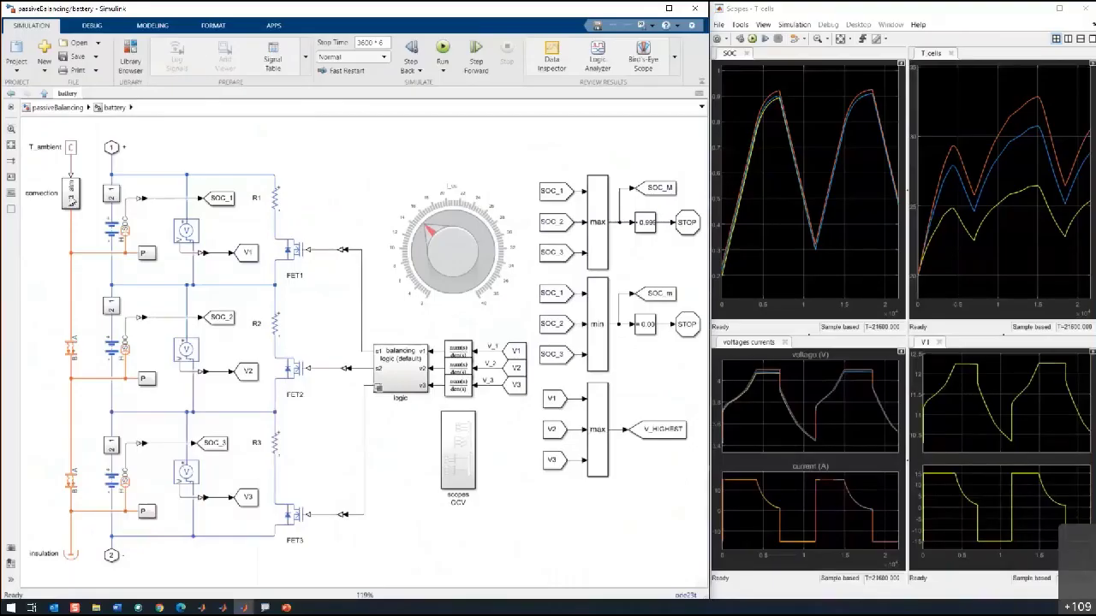
double_click(72, 201)
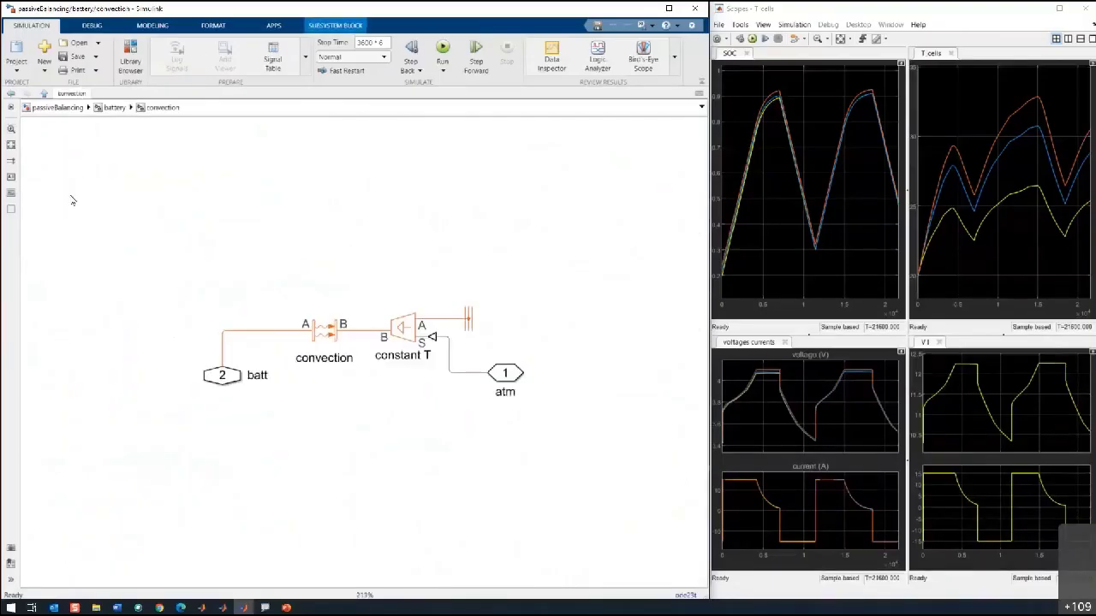
key("Escape")
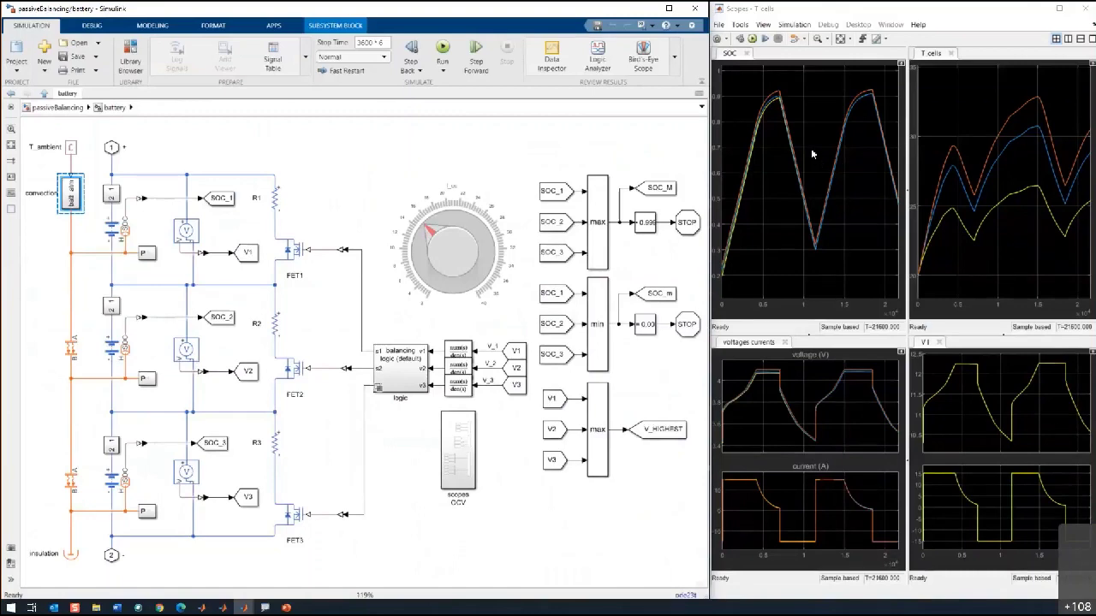
left_click(339, 174)
key("Escape")
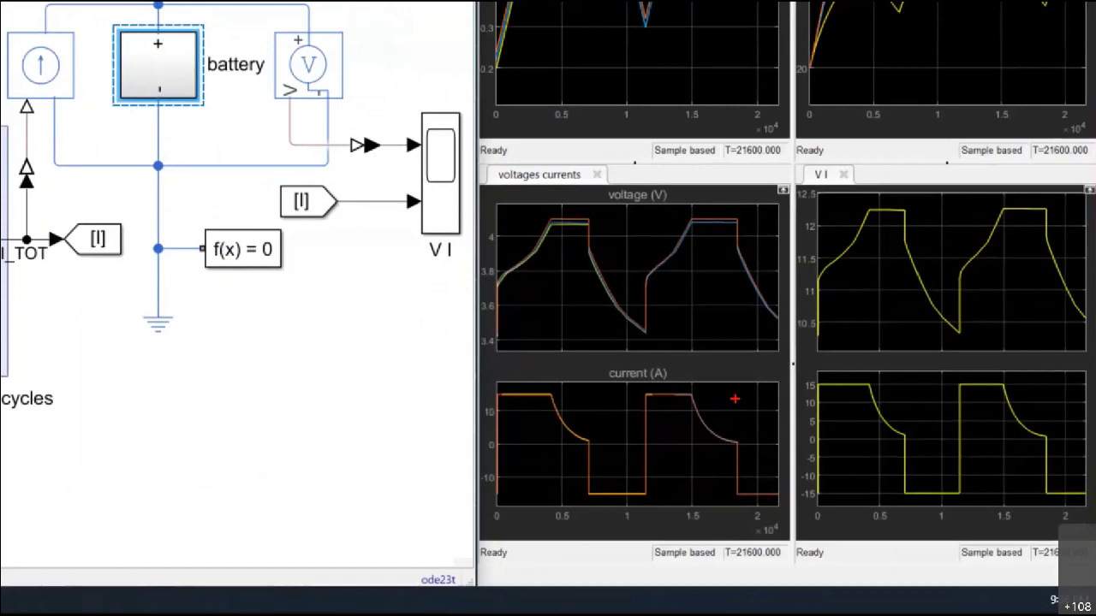
Label the V I scope plots V and I, and mark the first constant-current stretch and the voltage plateau in red
left_click_drag(870, 295, 885, 292)
left_click_drag(840, 452, 840, 464)
left_click_drag(820, 389, 857, 386)
left_click_drag(856, 193, 871, 202)
left_click_drag(875, 205, 903, 208)
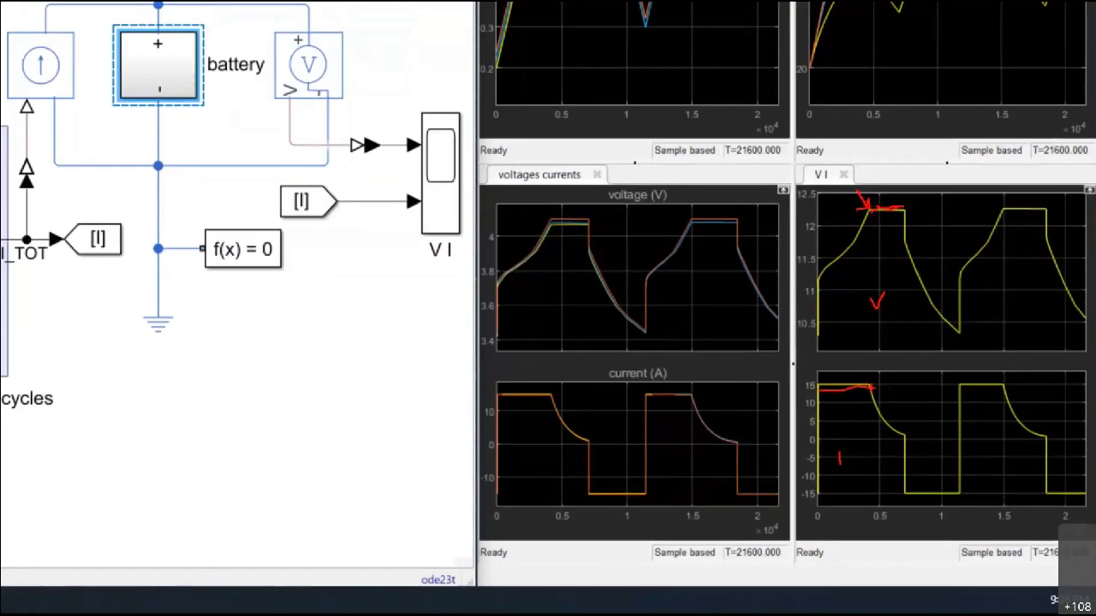
Trace the first charge's current decay in red, and mark the charge and discharge phases on the V I scope's current plot
left_click_drag(875, 387, 910, 425)
mouse_move(806, 371)
left_mouse_down()
mouse_move(778, 432)
mouse_move(806, 460)
mouse_move(877, 473)
left_mouse_up()
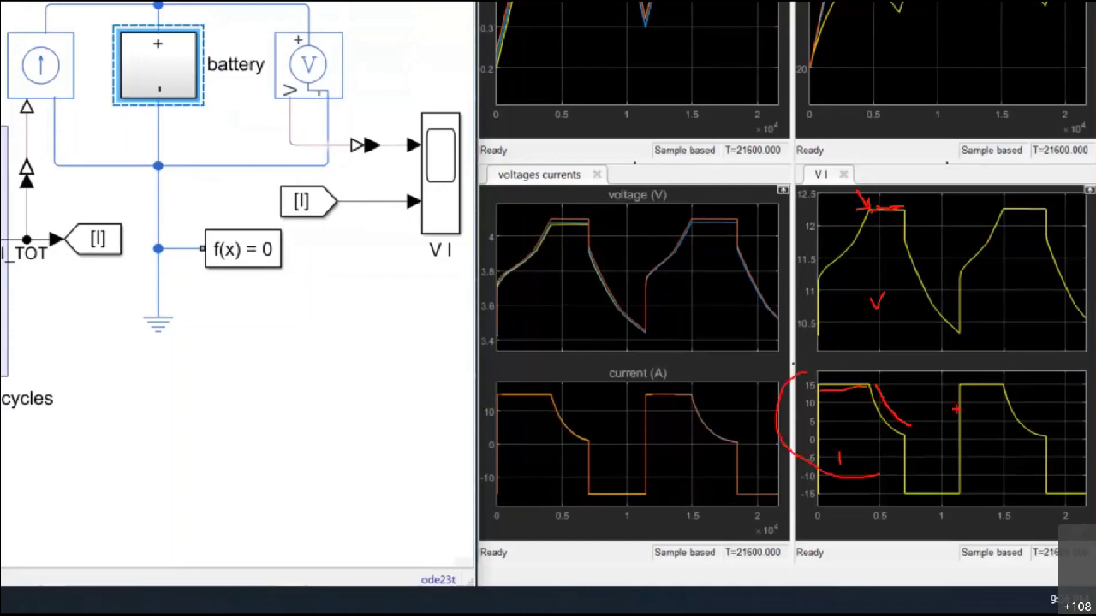
left_click_drag(816, 377, 862, 374)
left_click_drag(857, 415, 878, 436)
mouse_move(930, 470)
left_mouse_down()
mouse_move(890, 504)
mouse_move(981, 493)
mouse_move(935, 471)
left_mouse_up()
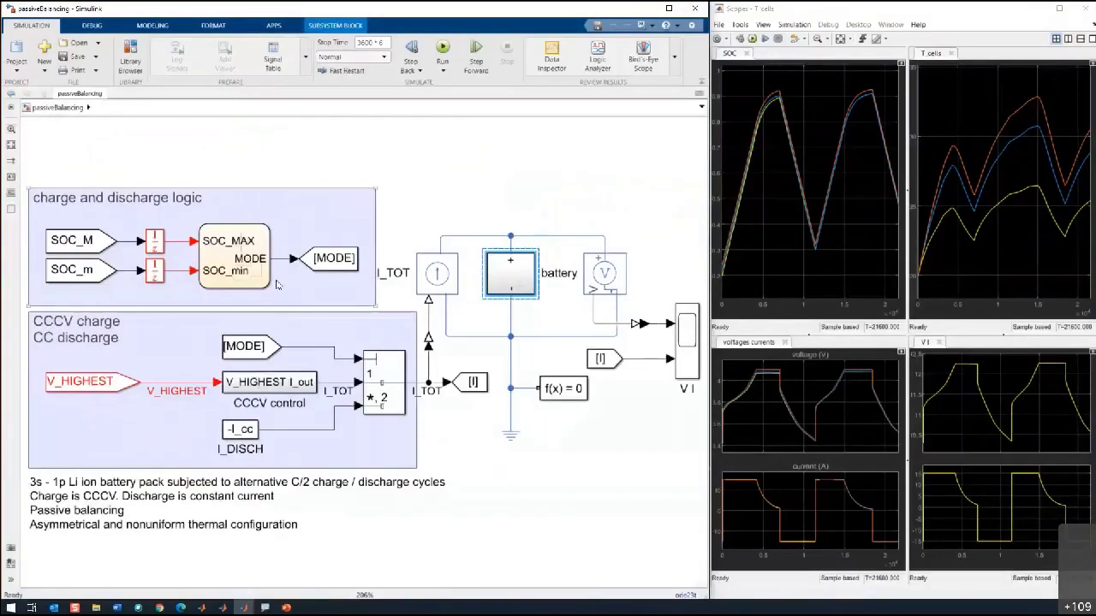
Inspect the states and transition conditions in the charge and discharge logic chart
double_click(243, 271)
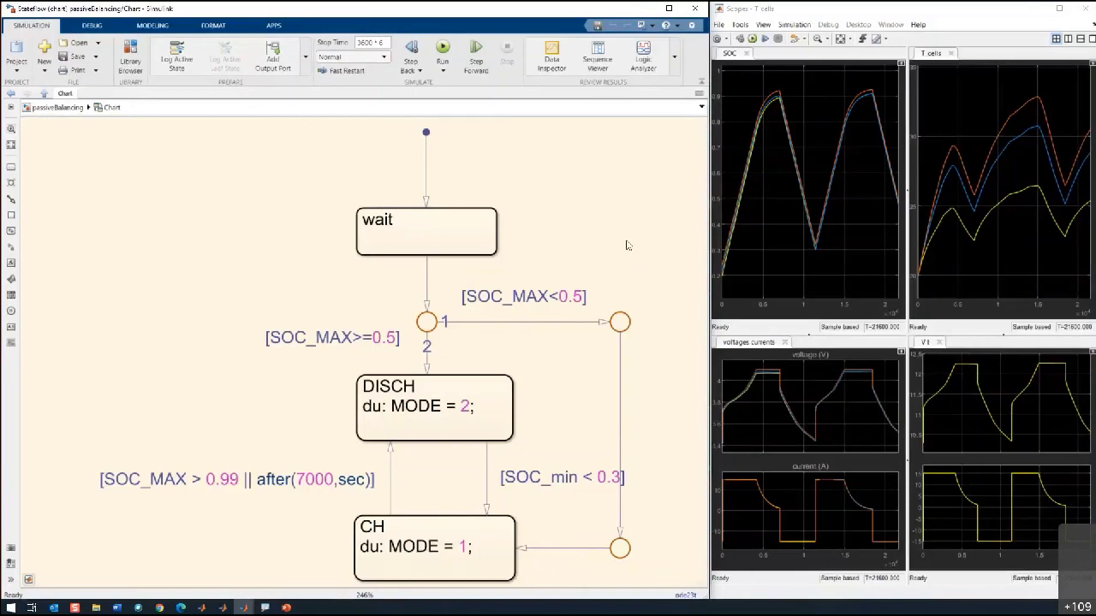
key("Escape")
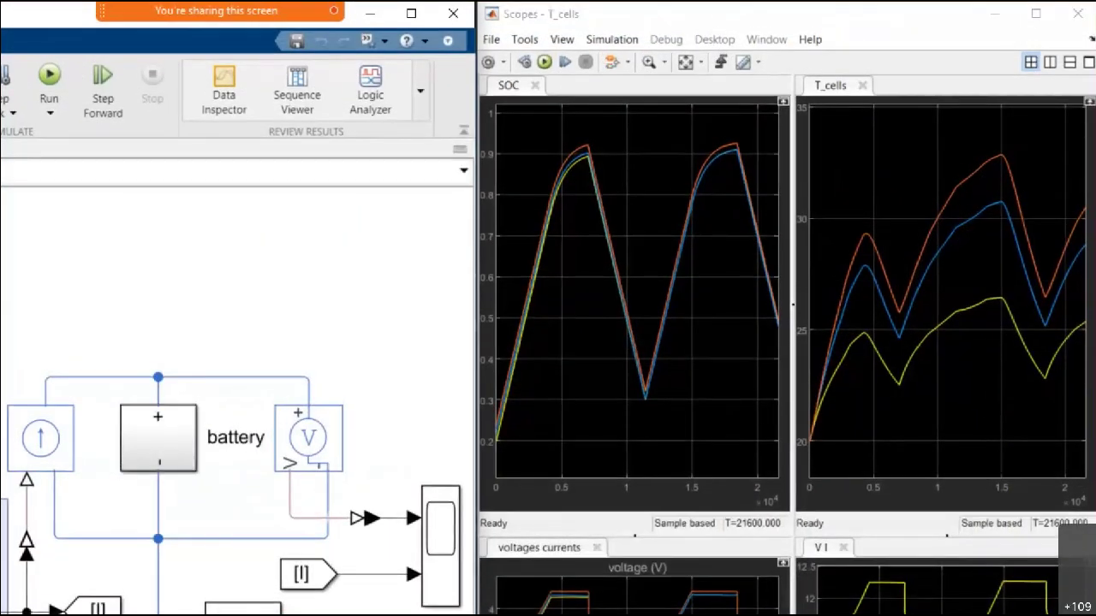
Draw a red curve beside the SOC scope, and circle and point out the cells' starting SOC at the beginning of the plot
mouse_move(463, 130)
left_mouse_down()
mouse_move(430, 226)
mouse_move(435, 467)
left_mouse_up()
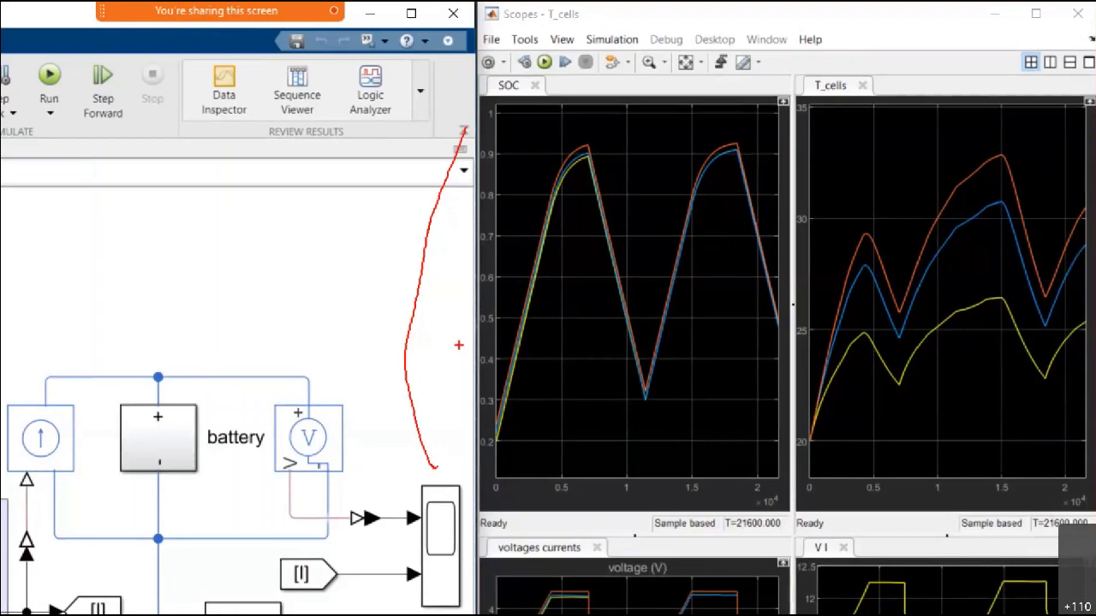
mouse_move(523, 438)
left_mouse_down()
mouse_move(516, 411)
mouse_move(490, 398)
mouse_move(452, 454)
mouse_move(490, 469)
mouse_move(528, 436)
left_mouse_up()
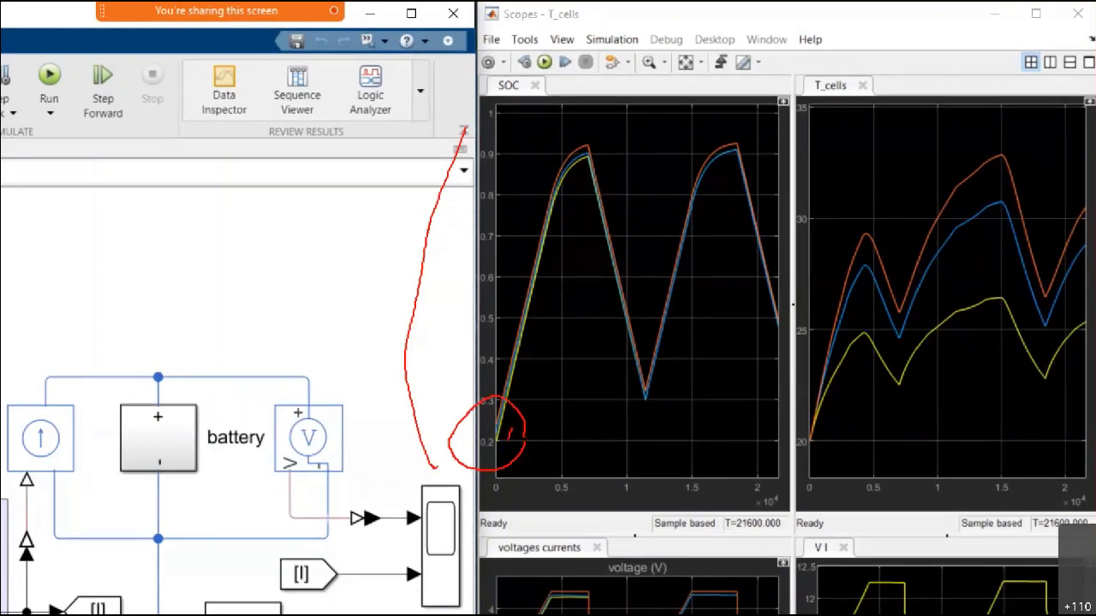
left_click_drag(503, 448, 514, 443)
left_click_drag(484, 441, 399, 453)
Sketch a red plot frame labelled SOC above the battery block, with three parallel lines that rise and then fall
left_click_drag(122, 196, 348, 352)
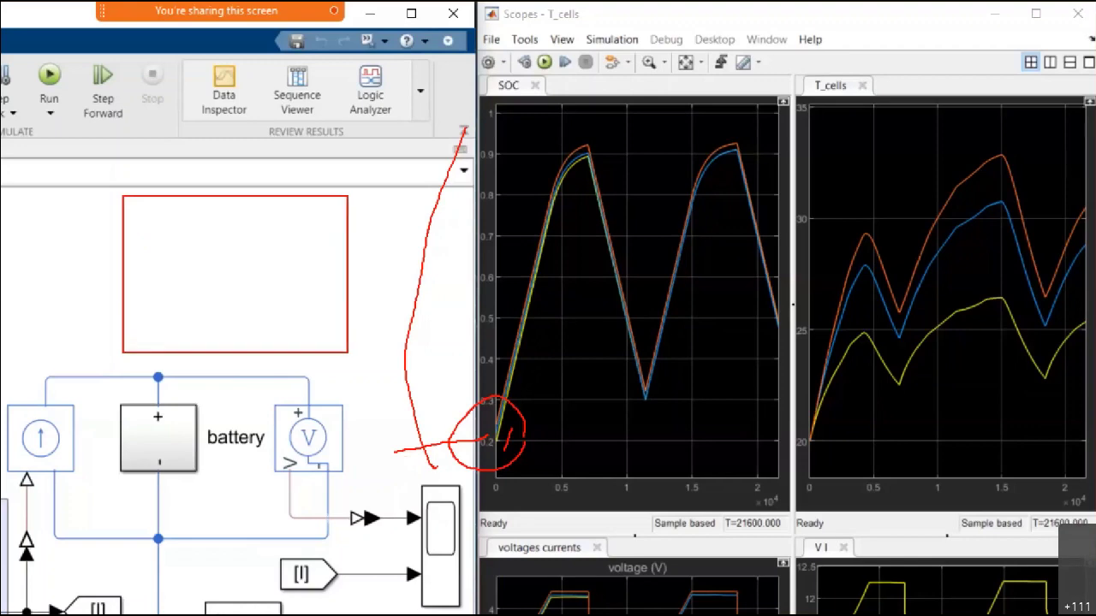
mouse_move(93, 232)
left_mouse_down()
mouse_move(89, 246)
mouse_move(105, 235)
mouse_move(116, 246)
left_mouse_up()
left_click_drag(123, 290, 199, 197)
left_click_drag(123, 315, 200, 221)
left_click_drag(125, 339, 202, 243)
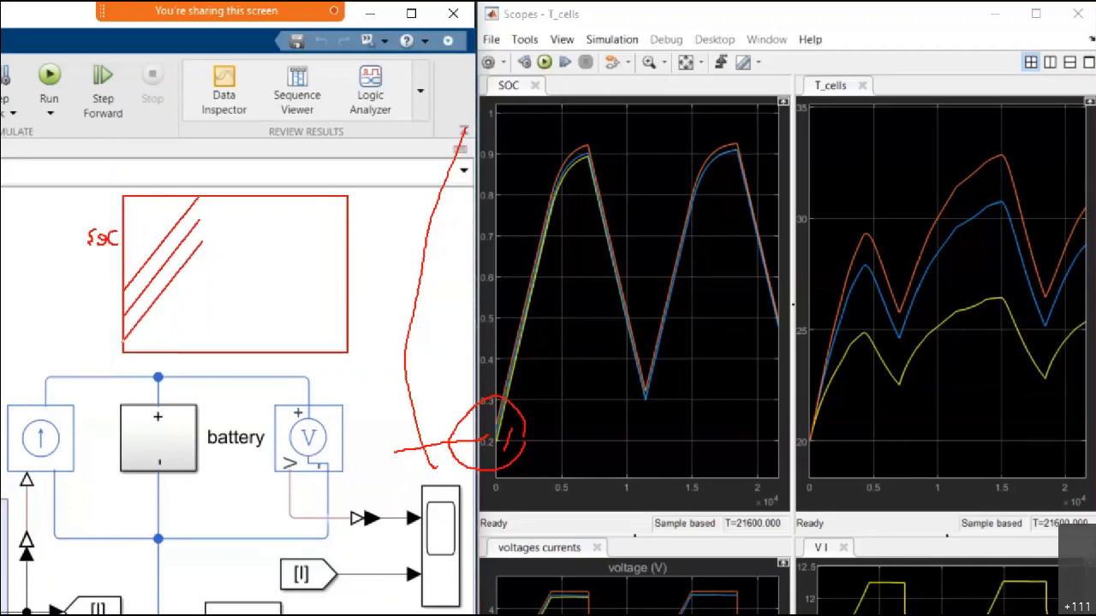
left_click_drag(176, 164, 192, 191)
left_click_drag(198, 199, 341, 280)
left_click_drag(199, 221, 335, 301)
left_click_drag(202, 244, 341, 328)
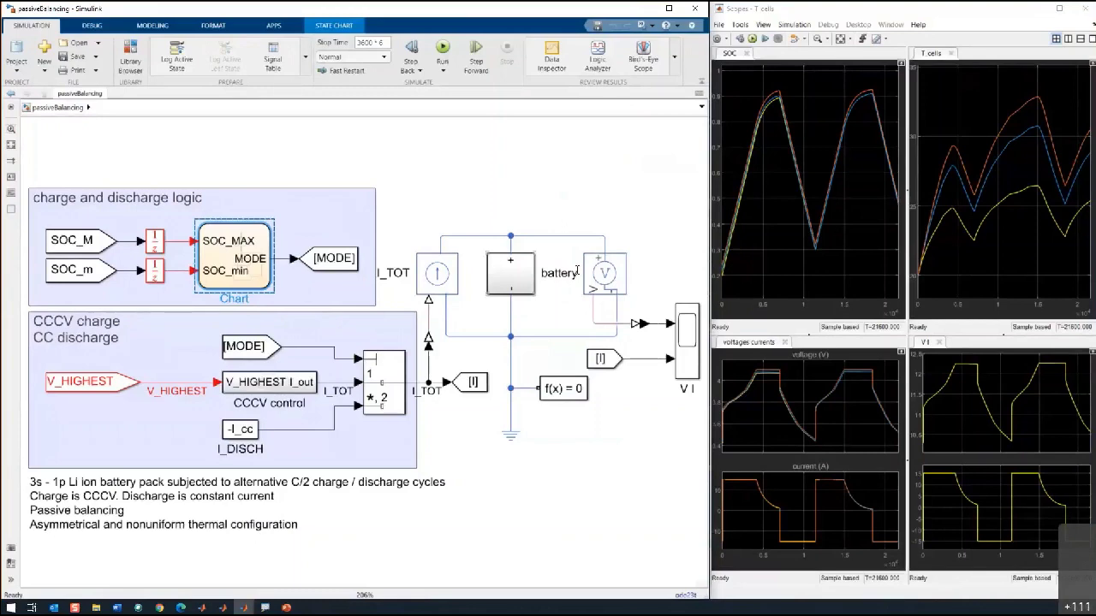
Open the battery subsystem, outline the column of balancing resistors and FETs with a red box, and circle R1
double_click(513, 274)
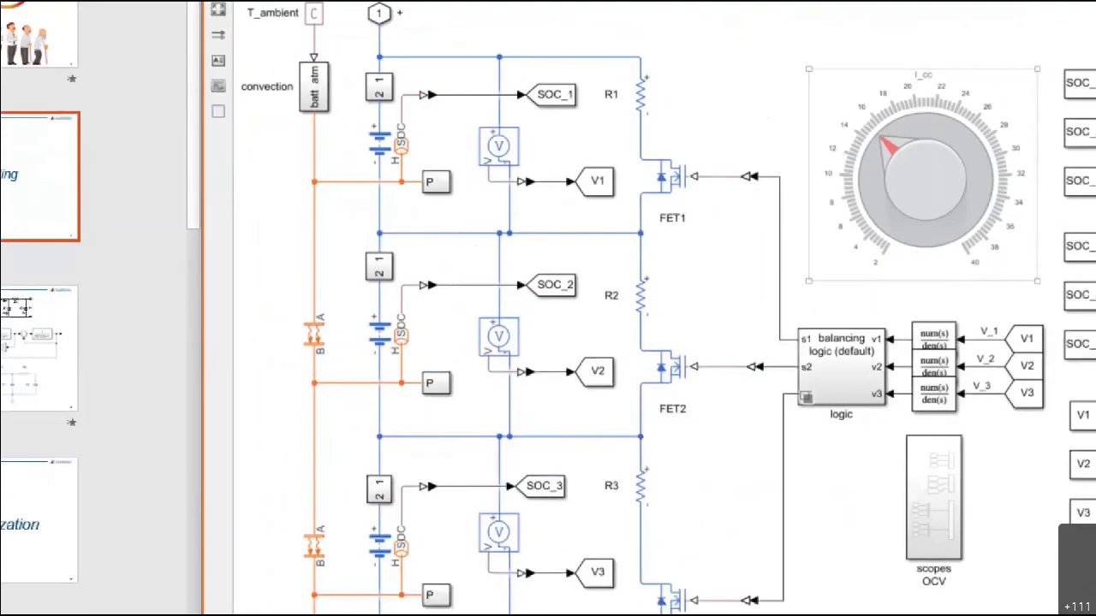
mouse_move(600, 29)
left_mouse_down()
mouse_move(697, 175)
mouse_move(697, 563)
mouse_move(715, 613)
left_mouse_up()
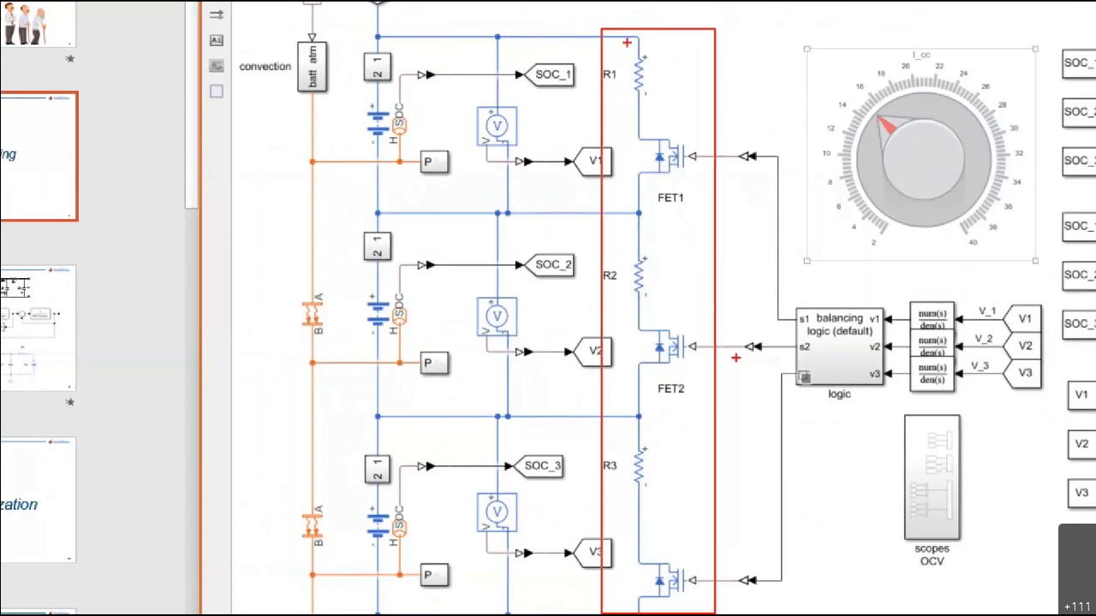
mouse_move(619, 51)
left_mouse_down()
mouse_move(588, 64)
mouse_move(594, 99)
mouse_move(651, 99)
mouse_move(627, 32)
left_mouse_up()
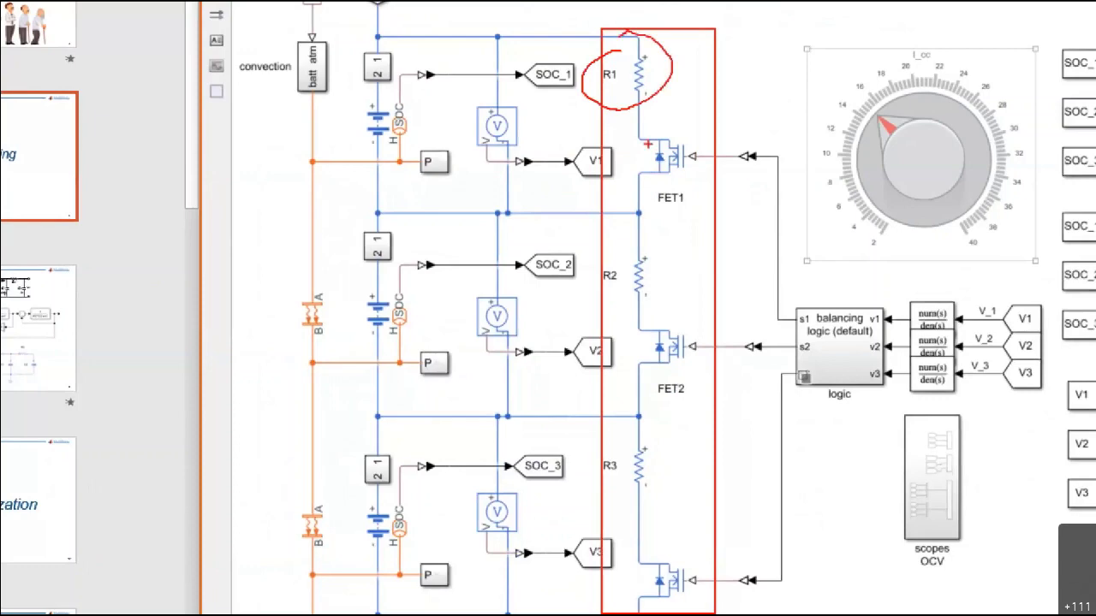
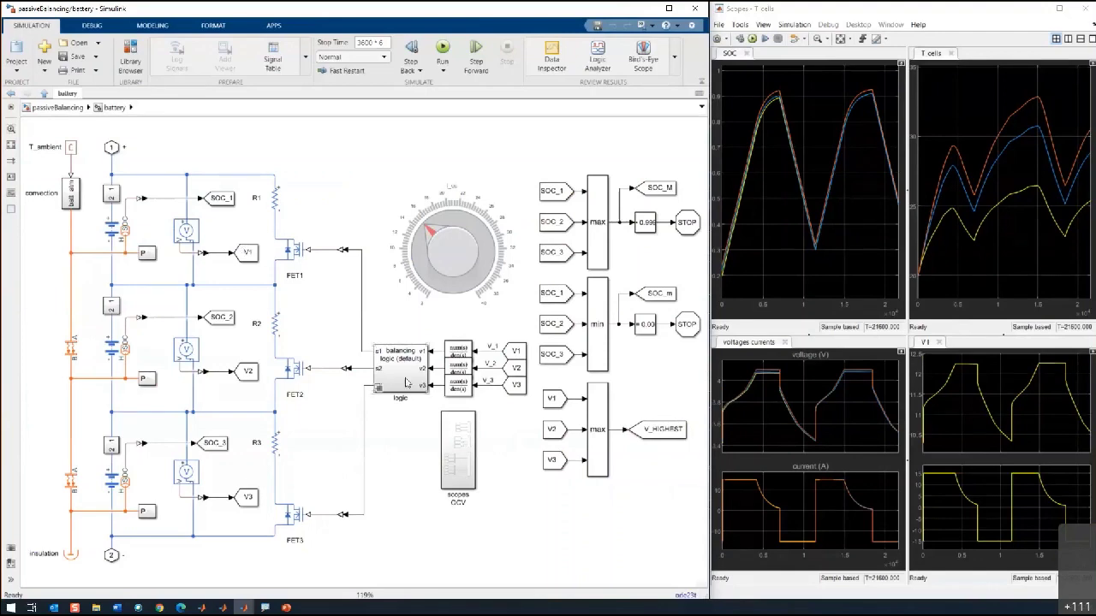
Open the balancing logic state chart inside the battery's logic variant subsystem
double_click(406, 382)
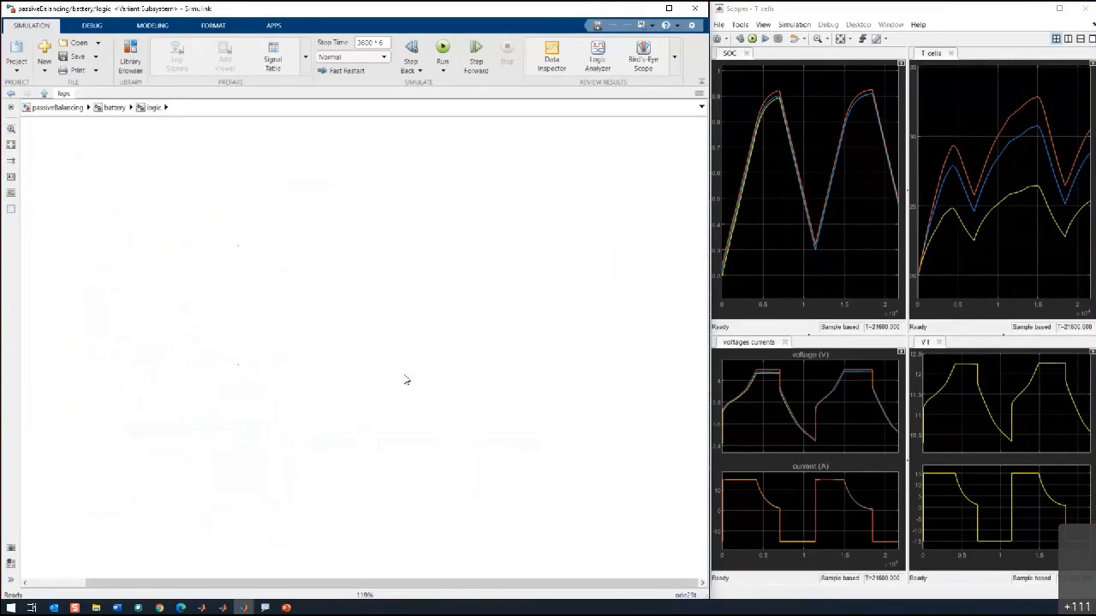
left_click(389, 263)
double_click(390, 263)
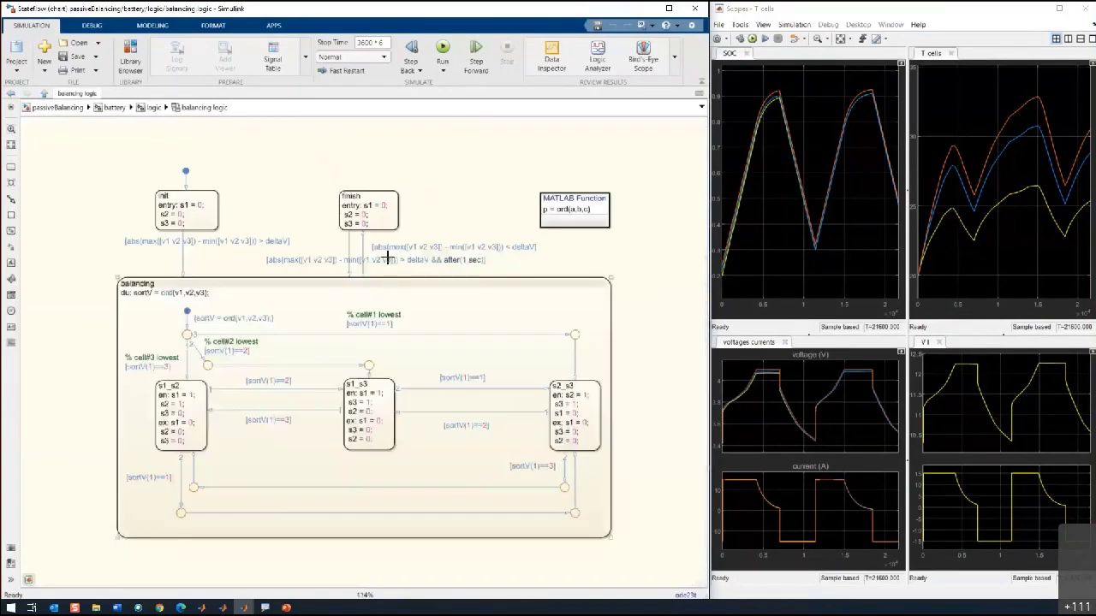
Run the simulation to watch the balancing chart's active states, and check the data information of the s1_s3 state
left_click(443, 49)
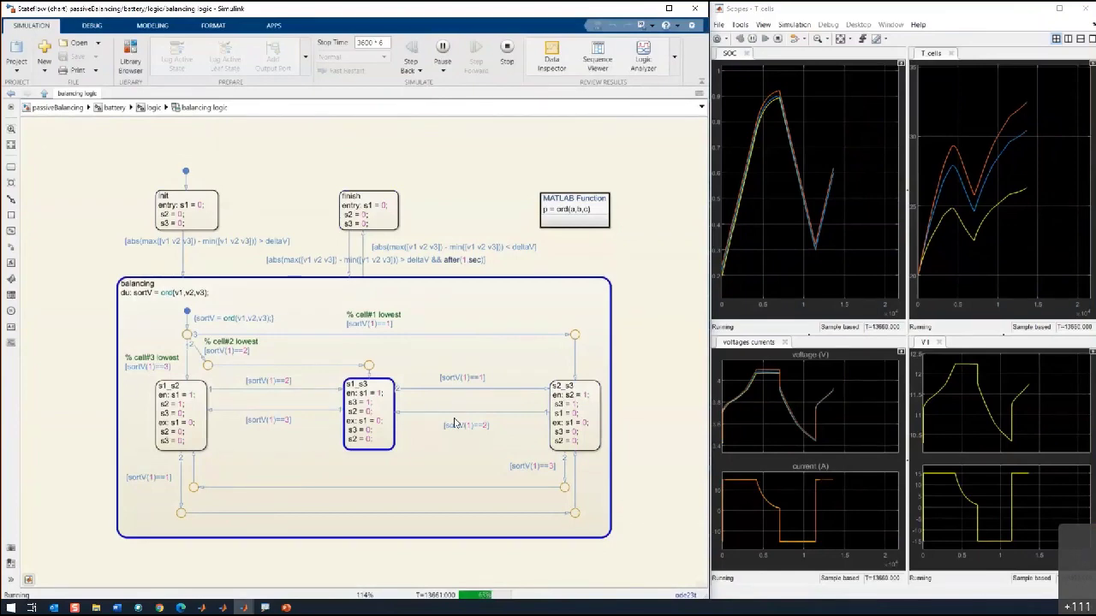
mouse_move(454, 423)
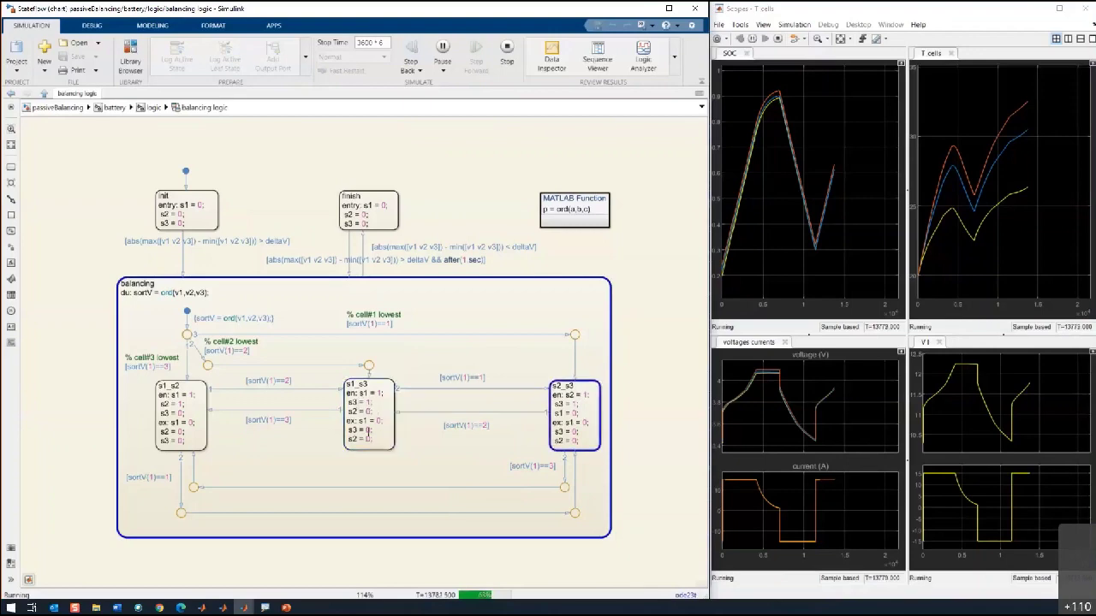
mouse_move(368, 430)
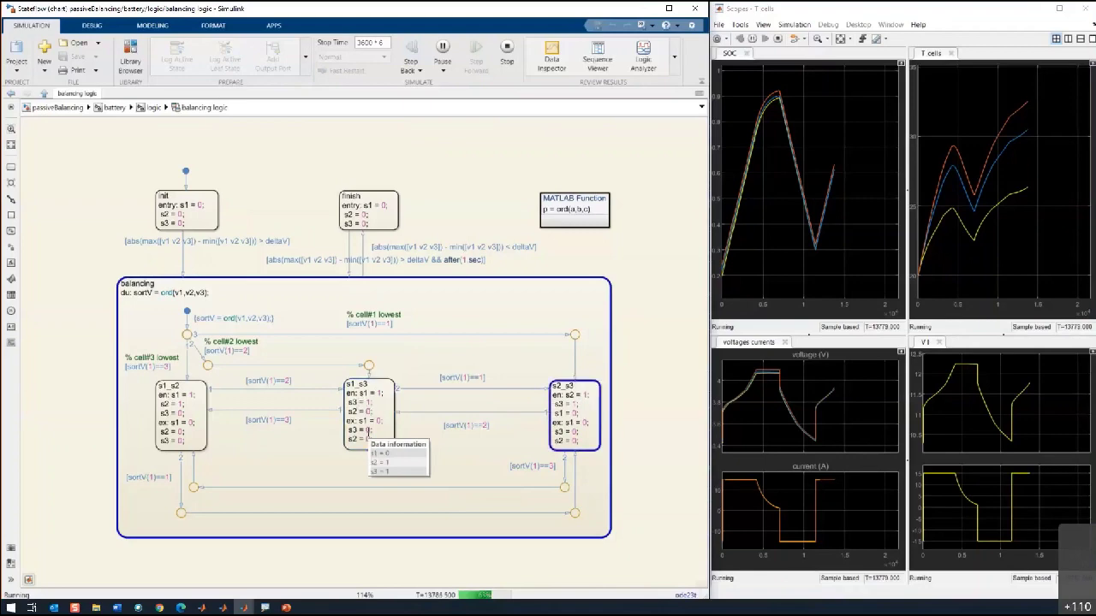
Leave the balancing logic chart for the battery subsystem, stop the running simulation, and run it again from the start
key("Escape")
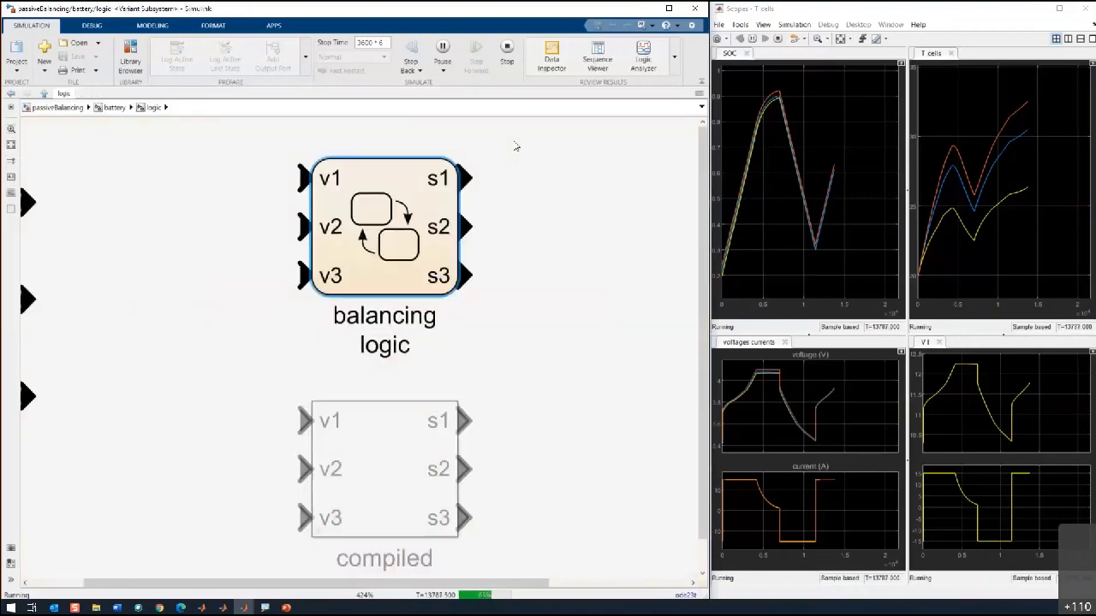
left_click(479, 226)
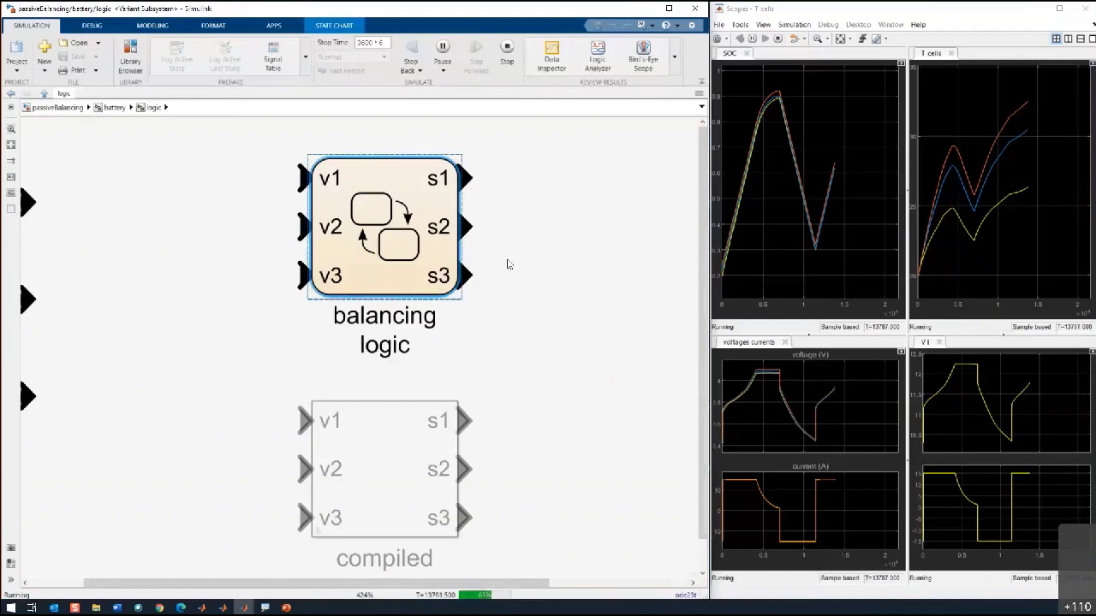
key("Escape")
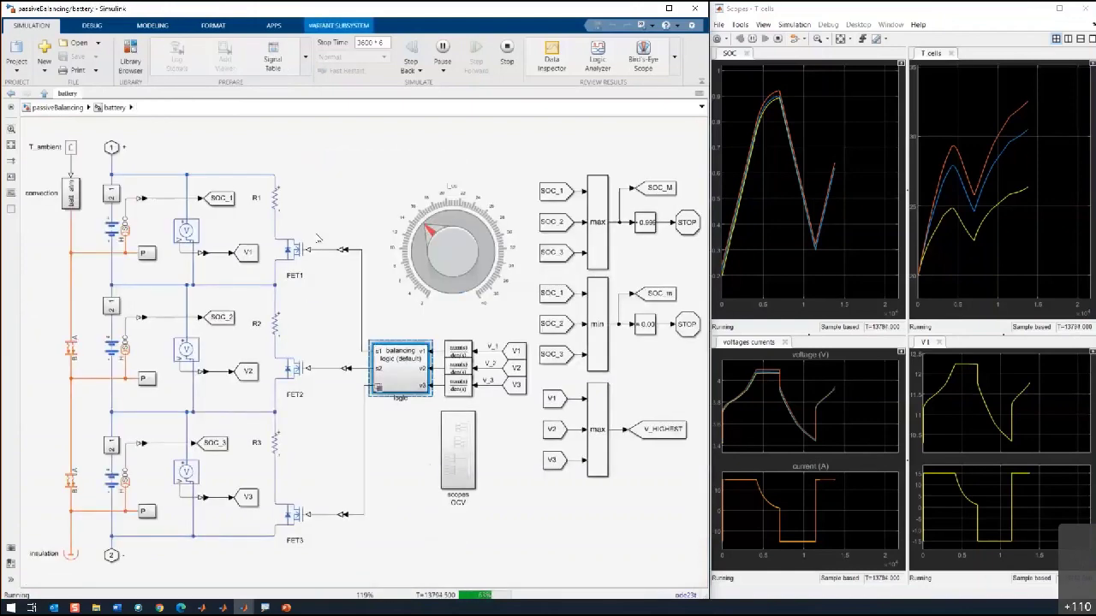
key("Escape")
left_click(494, 284)
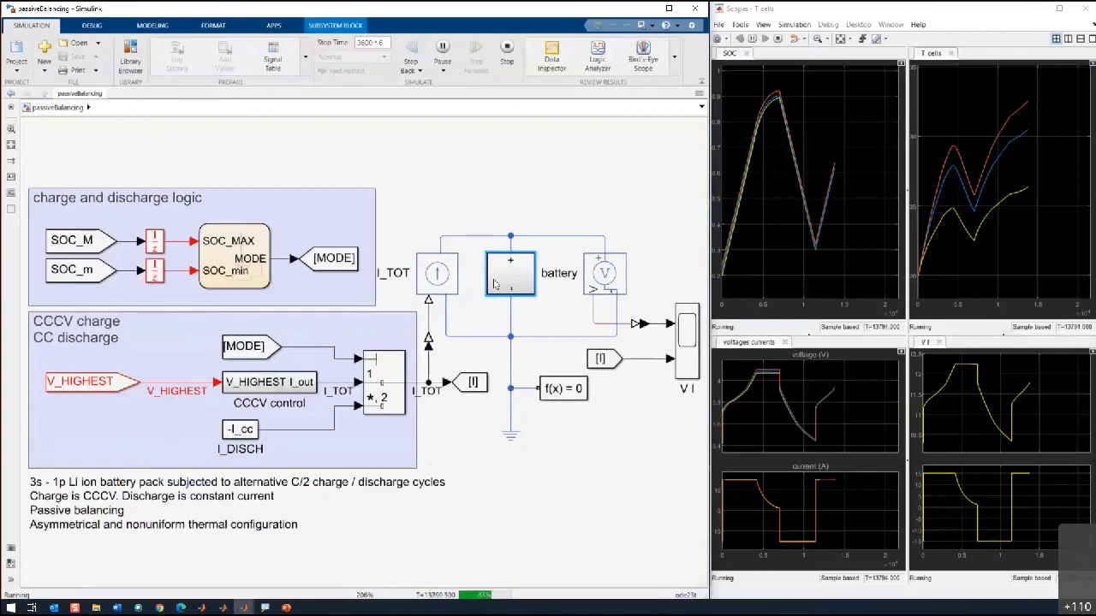
double_click(494, 284)
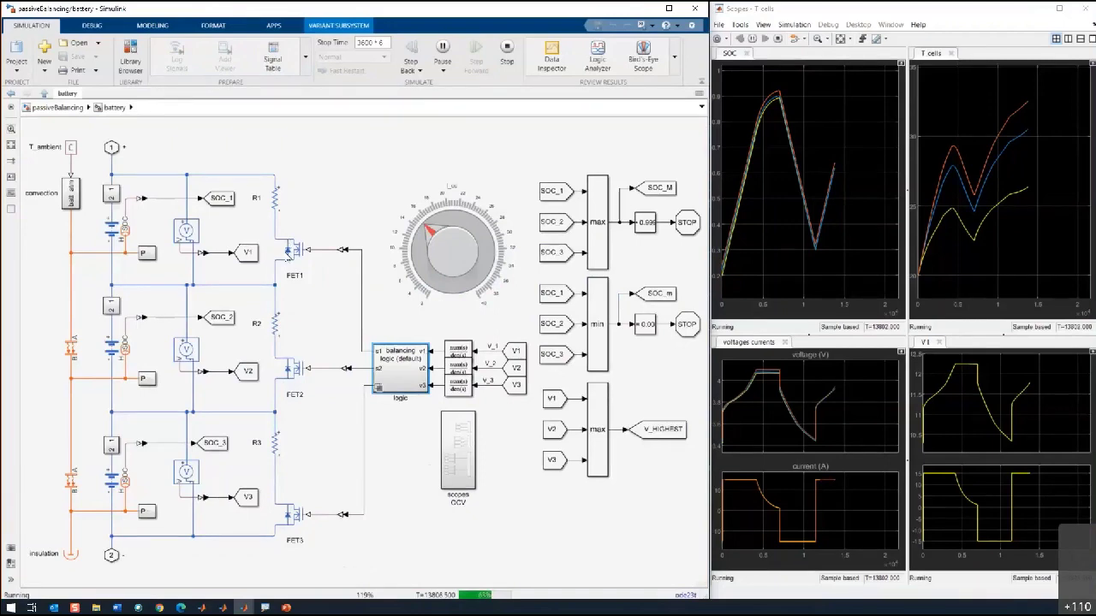
left_click(507, 50)
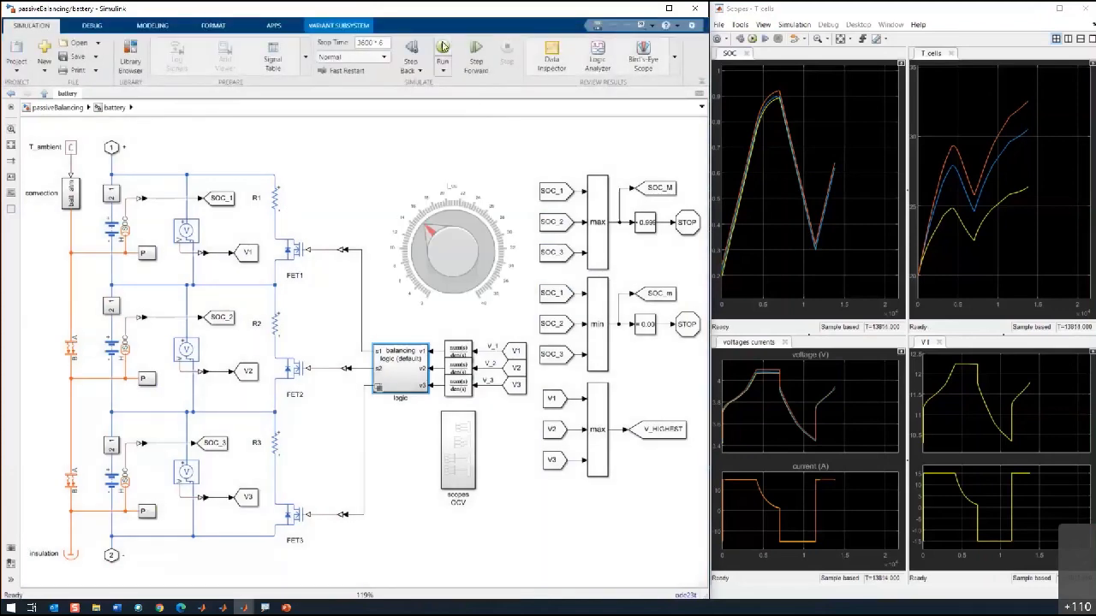
left_click(443, 50)
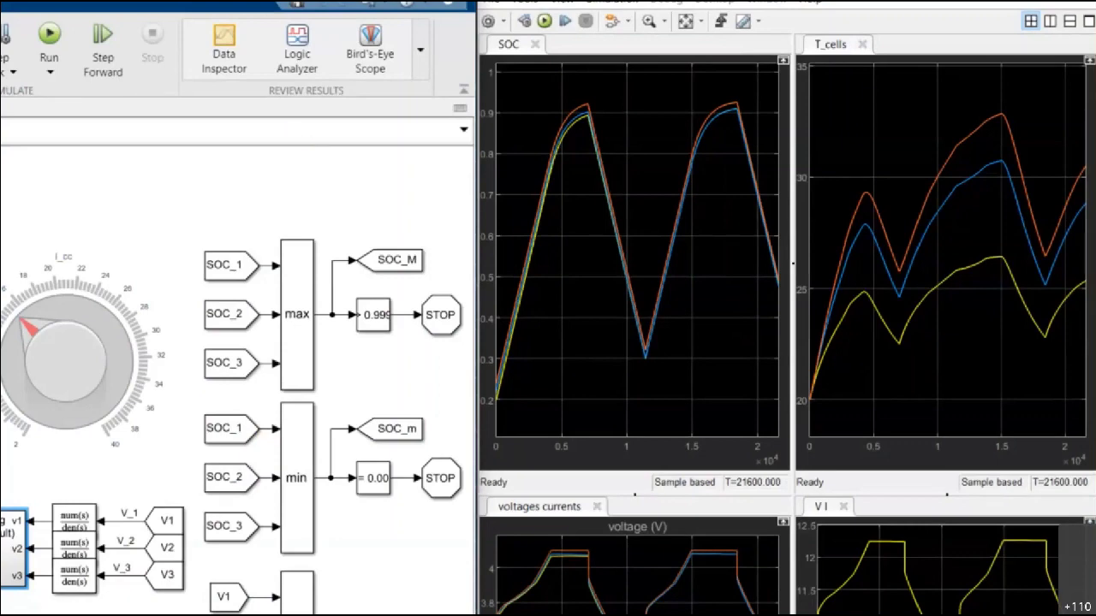
Annotate the T_cells plot with red strokes following the rising temperature trend, near the highest peak, and below the lowest curve
mouse_move(829, 238)
left_mouse_down()
mouse_move(843, 195)
mouse_move(872, 168)
mouse_move(920, 174)
mouse_move(941, 138)
left_mouse_up()
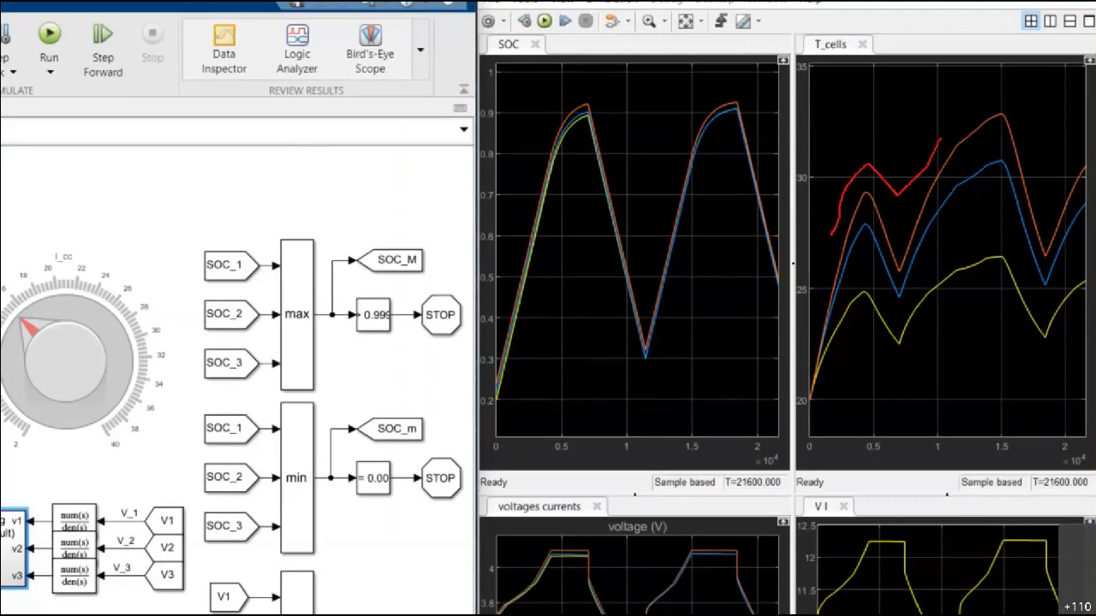
mouse_move(1032, 108)
left_mouse_down()
mouse_move(1047, 80)
mouse_move(1012, 130)
left_mouse_up()
left_click_drag(930, 296, 941, 396)
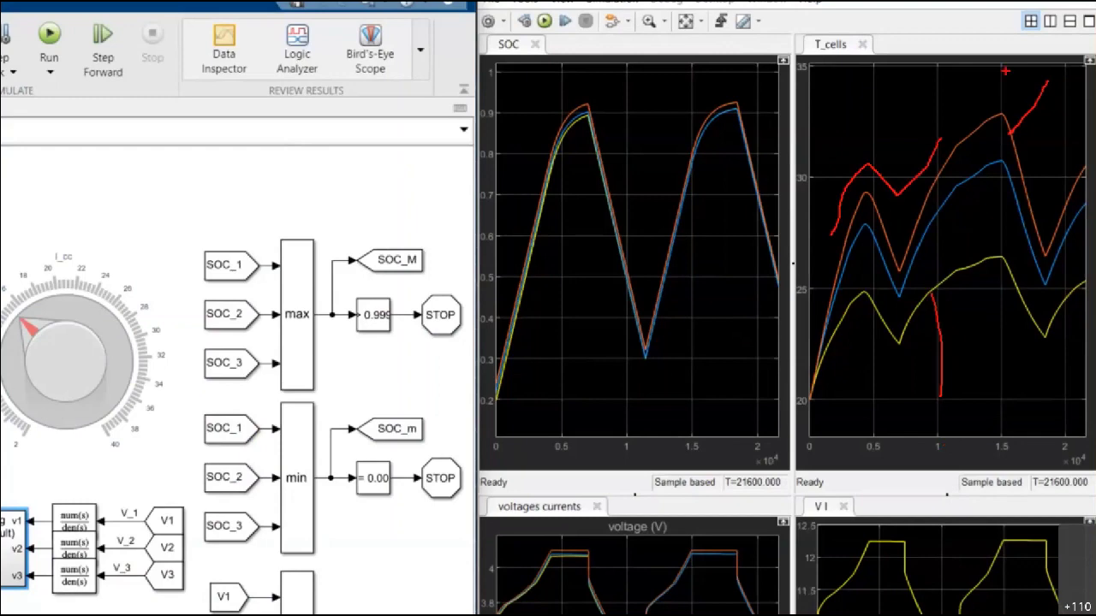
Mark the peak temperatures of the hottest and coolest cells with red lines to the T_cells axis, and circle the upper reading
left_click_drag(1001, 113, 809, 113)
left_click_drag(808, 114, 801, 111)
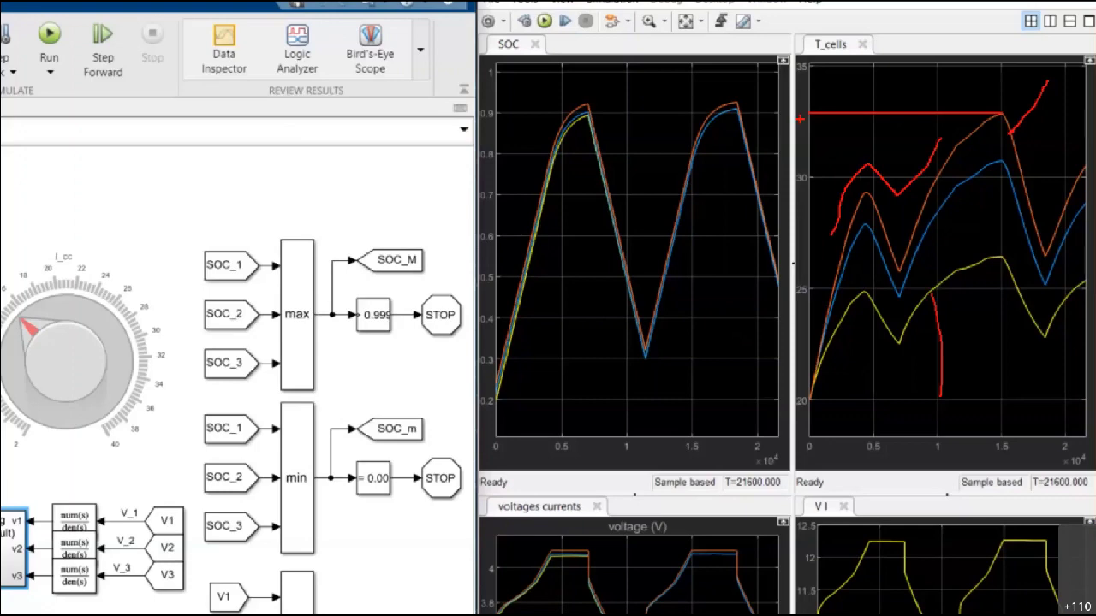
mouse_move(778, 103)
left_mouse_down()
mouse_move(792, 135)
mouse_move(810, 140)
left_mouse_up()
left_click_drag(1000, 257, 905, 255)
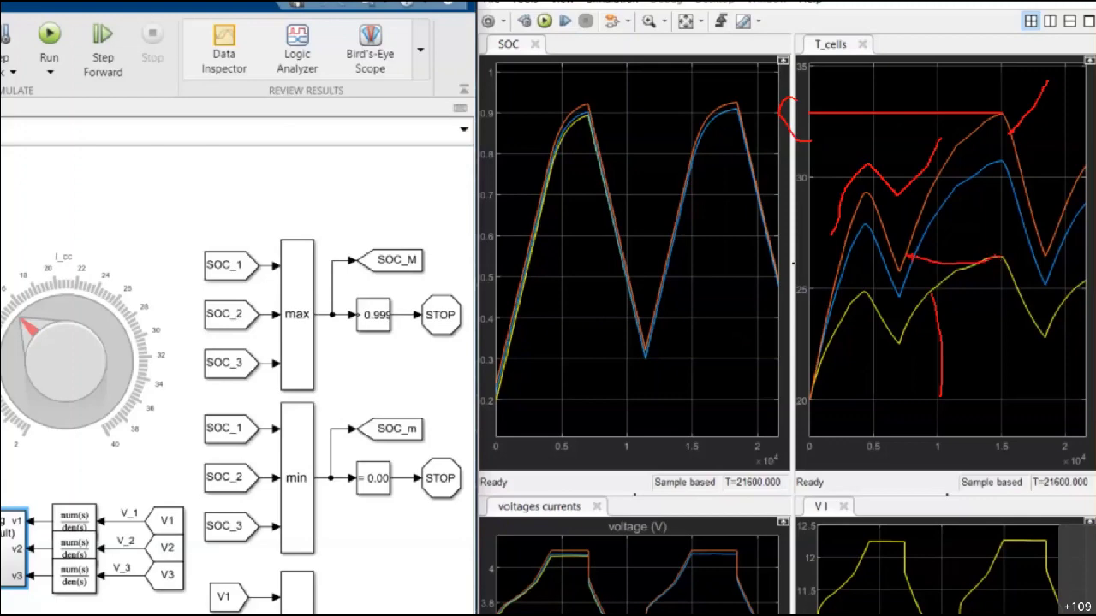
left_click_drag(983, 257, 804, 255)
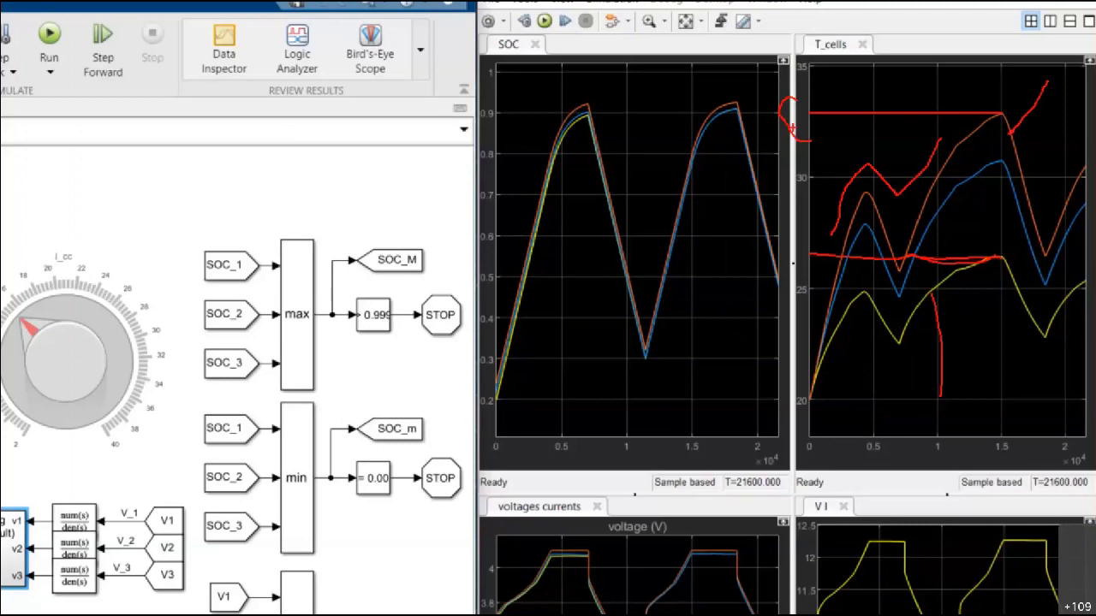
mouse_move(805, 137)
left_mouse_down()
mouse_move(797, 231)
mouse_move(809, 253)
left_mouse_up()
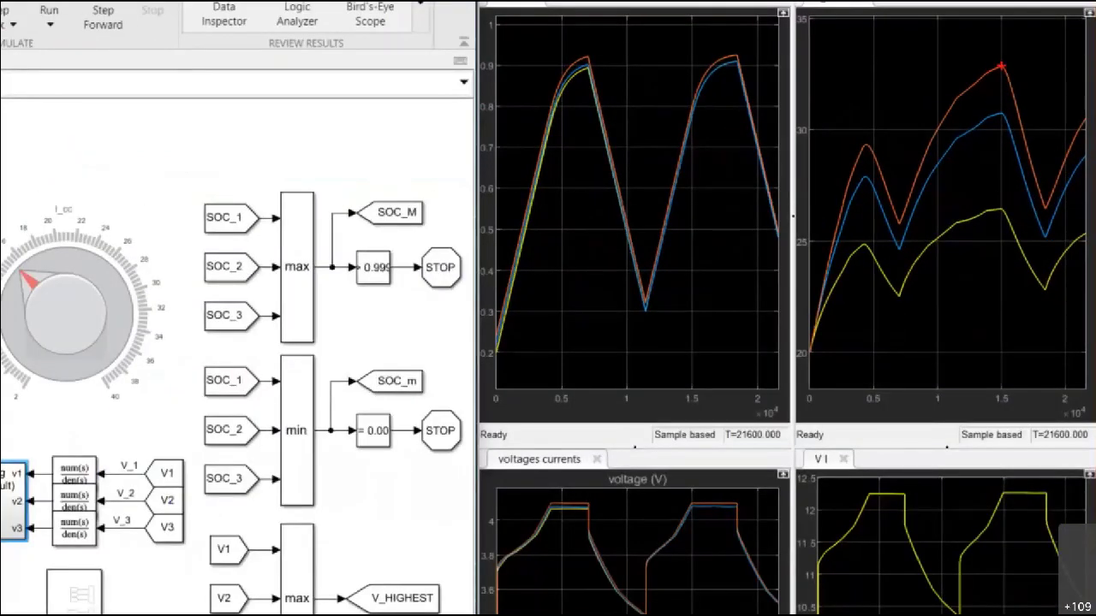
Draw straight horizontal red lines from the peaks of the orange and yellow temperature curves to the vertical axis
left_click_drag(1001, 66, 809, 67)
left_click_drag(1000, 209, 809, 208)
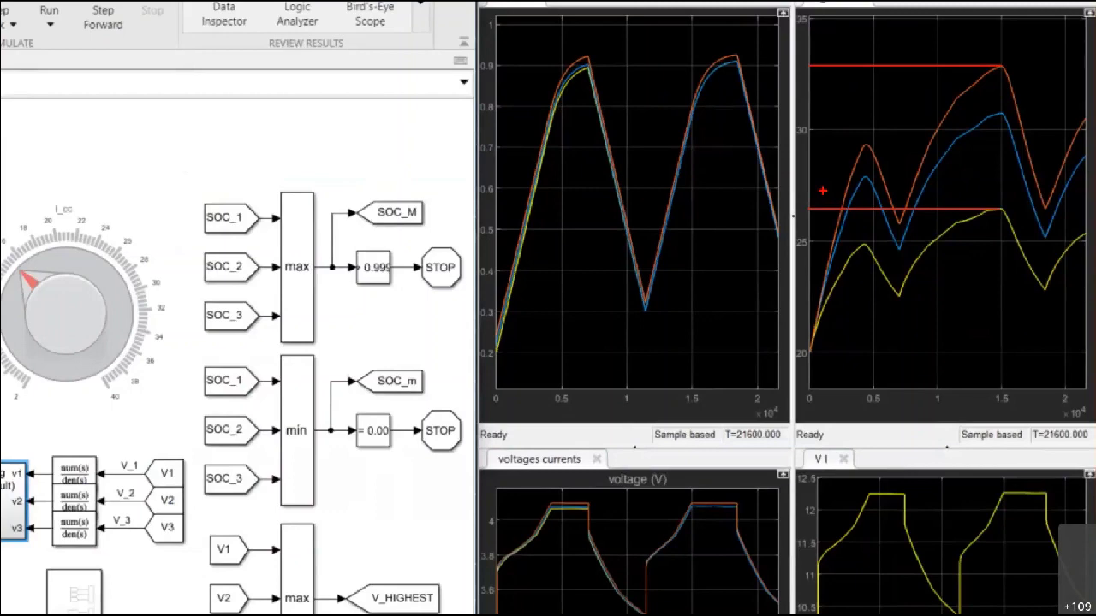
mouse_move(162, 43)
left_mouse_down()
mouse_move(350, 236)
mouse_move(408, 266)
left_mouse_up()
left_click_drag(167, 79, 413, 165)
mouse_move(166, 80)
left_mouse_down()
mouse_move(216, 120)
mouse_move(407, 224)
left_mouse_up()
left_click_drag(166, 99, 357, 260)
left_click_drag(202, 162, 206, 184)
mouse_move(311, 109)
left_mouse_down()
mouse_move(330, 113)
mouse_move(325, 130)
left_mouse_up()
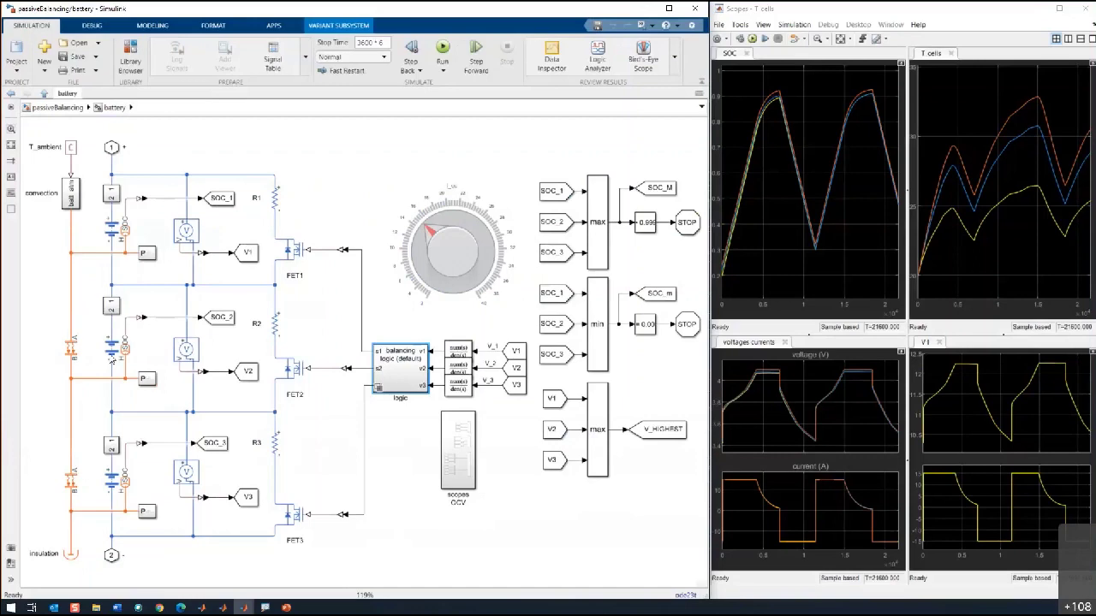
Open the block parameters of the first Battery (Table-Based) cell in the battery subsystem
left_click(72, 553)
left_click(81, 564)
left_click(119, 238)
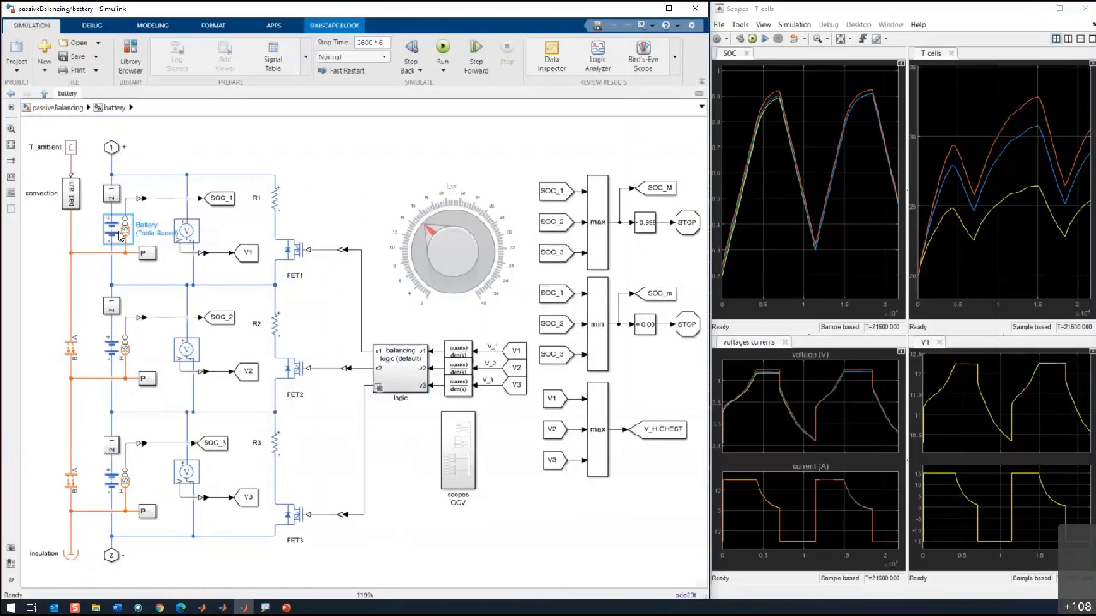
double_click(120, 238)
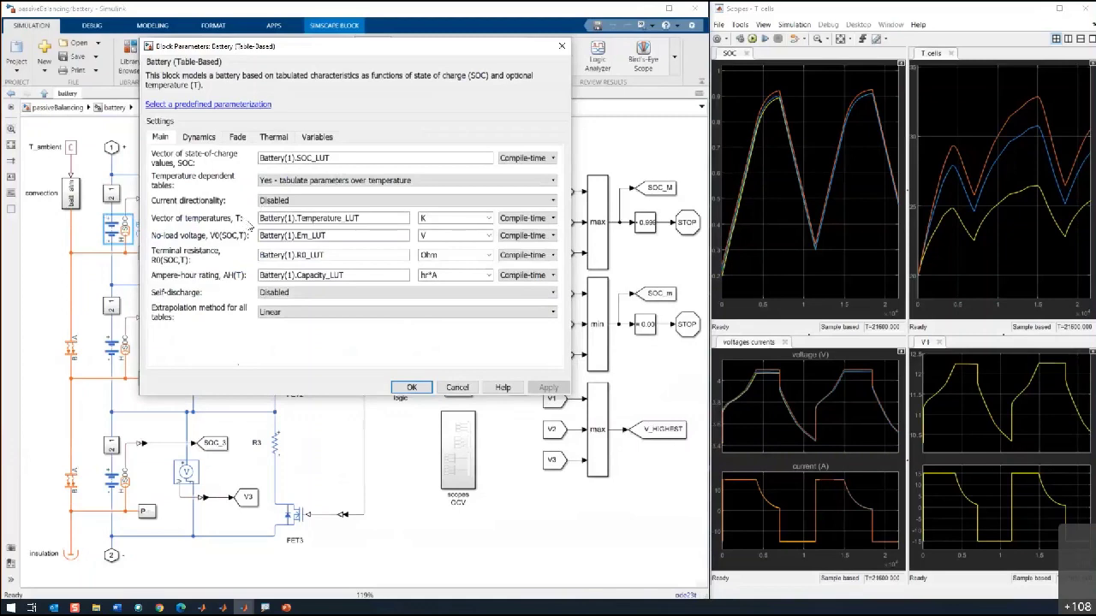
left_click_drag(237, 52, 248, 225)
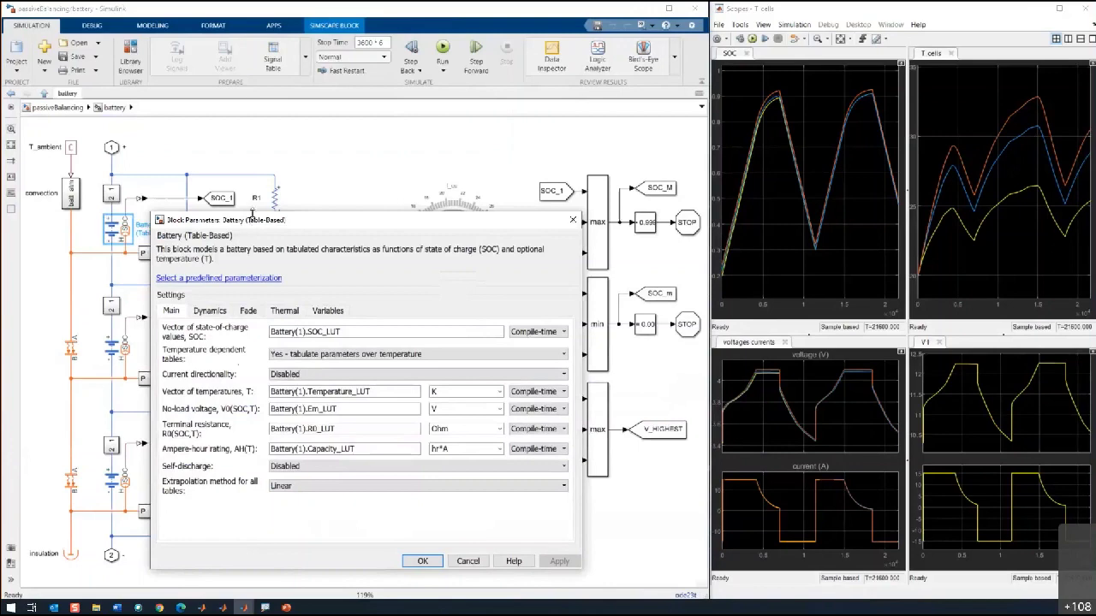
Open the Battery (Table-Based) documentation and read down to the equivalent circuit with charge dynamics
left_click(512, 562)
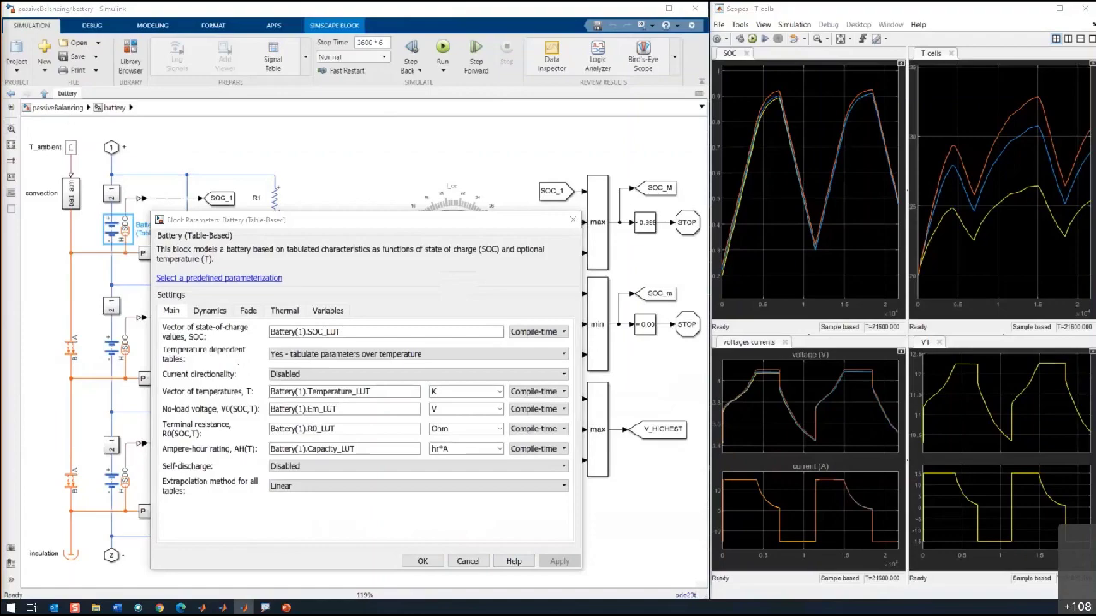
scroll(591, 316, "down", 10)
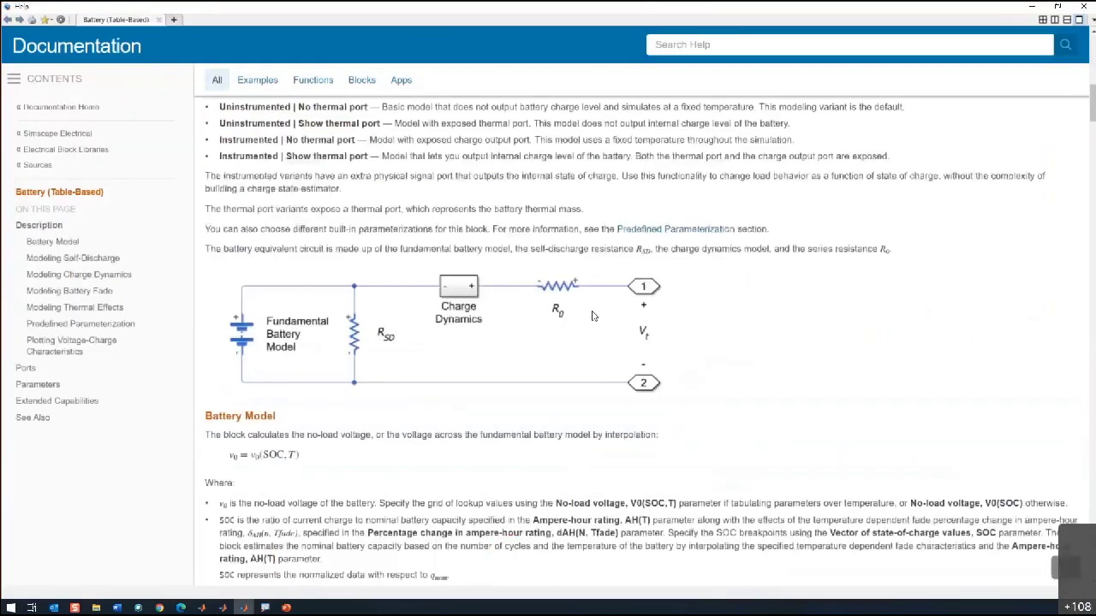
scroll(592, 316, "down", 10)
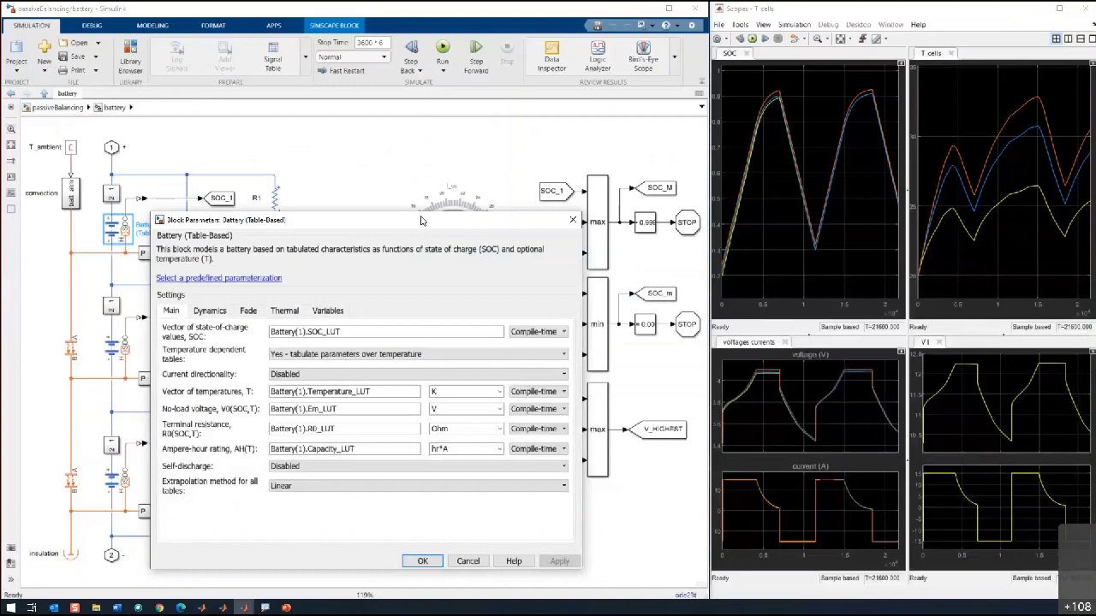
Return to the battery's block parameters and highlight the SOC, temperature and no-load voltage lookup entries and the (1) index
left_click_drag(417, 224, 462, 125)
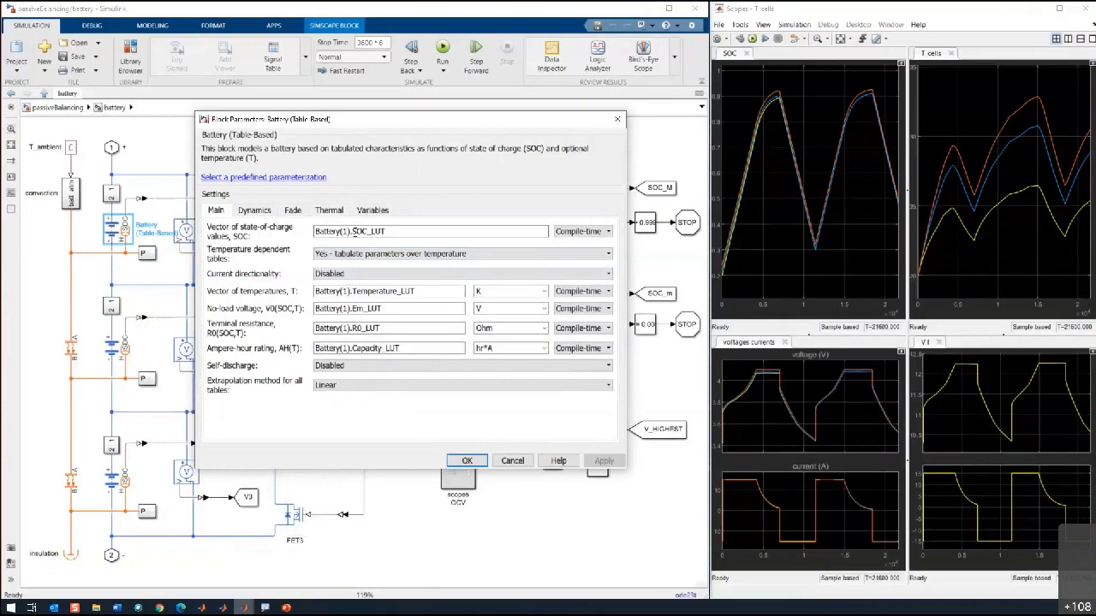
triple_click(394, 231)
triple_click(422, 291)
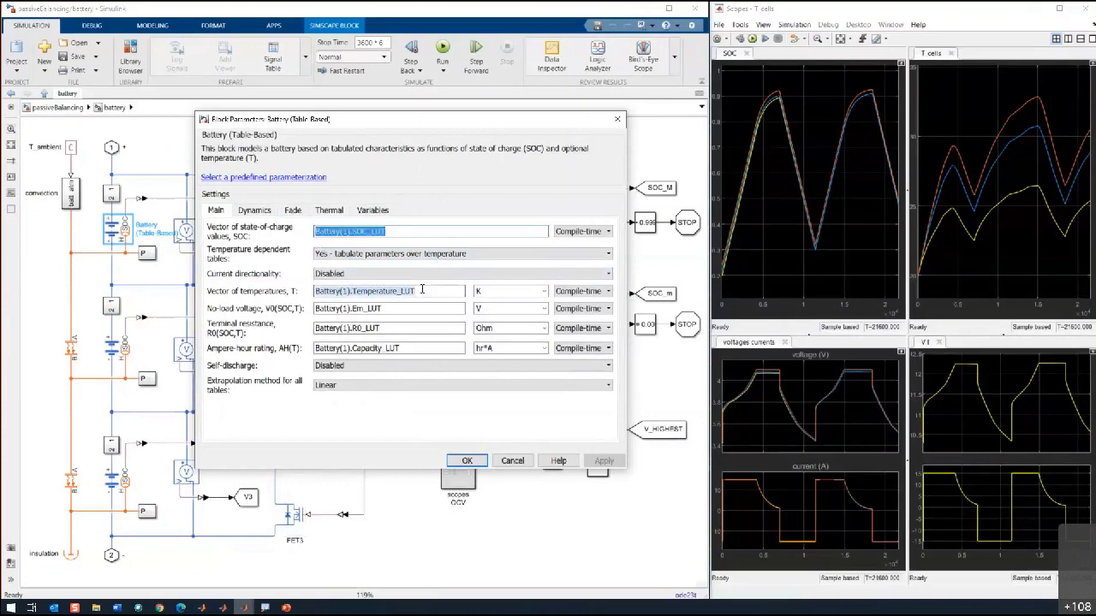
triple_click(415, 308)
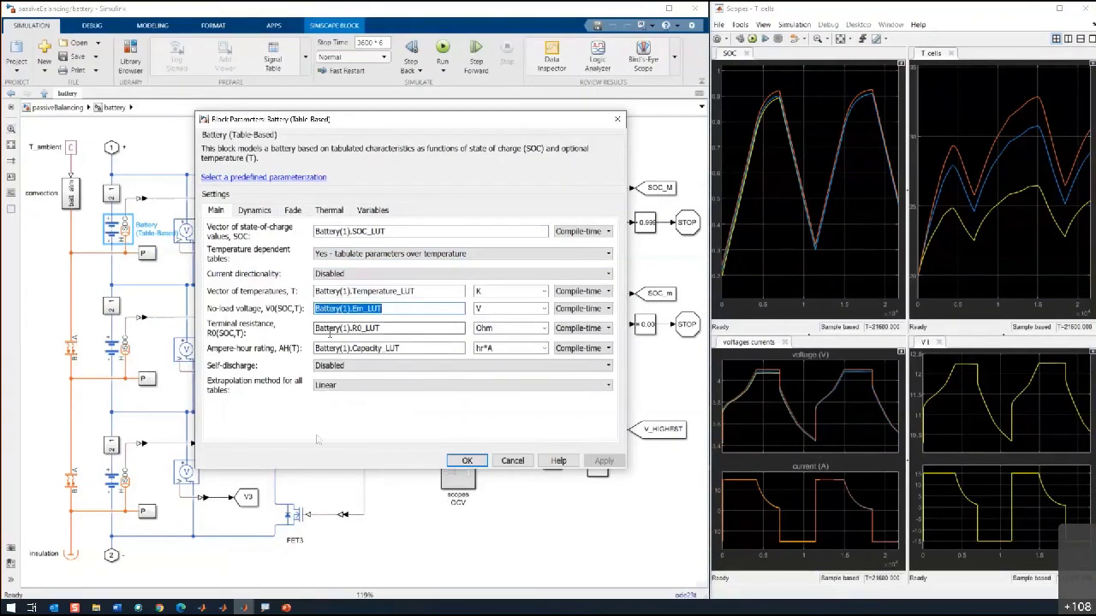
triple_click(343, 231)
left_click_drag(340, 231, 350, 232)
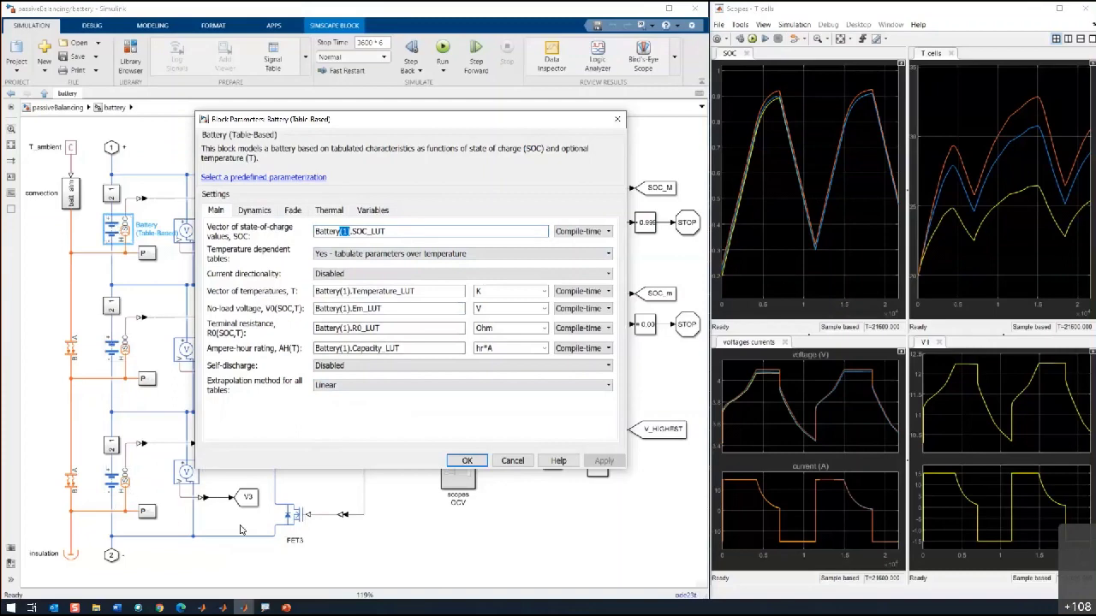
Switch to the main MATLAB window, open the Battery structure from the workspace, and open the first cell's Em_LUT table
mouse_move(247, 610)
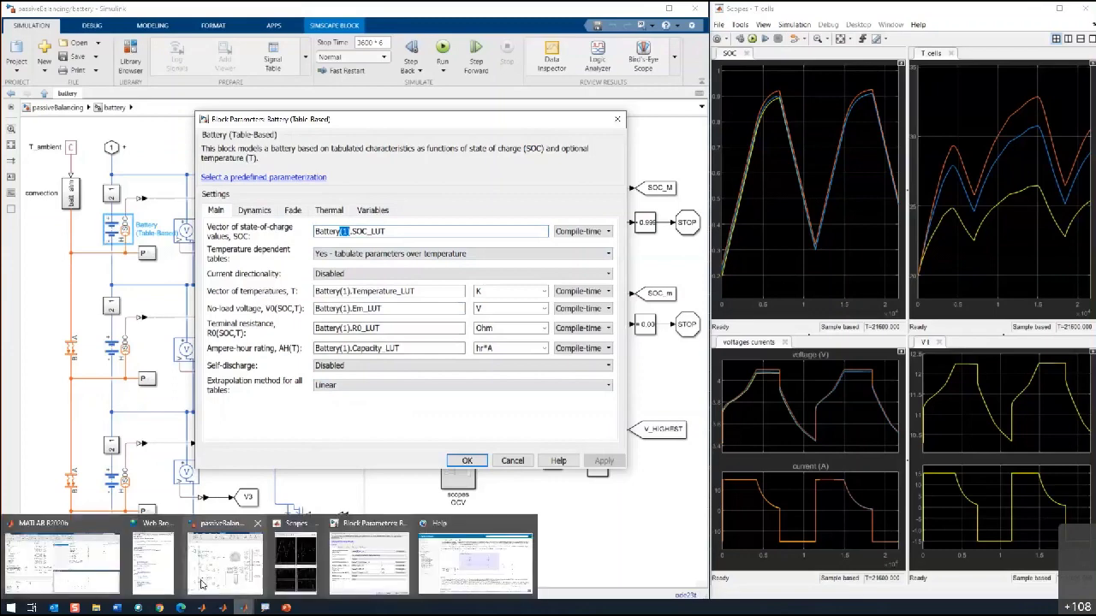
left_click(85, 580)
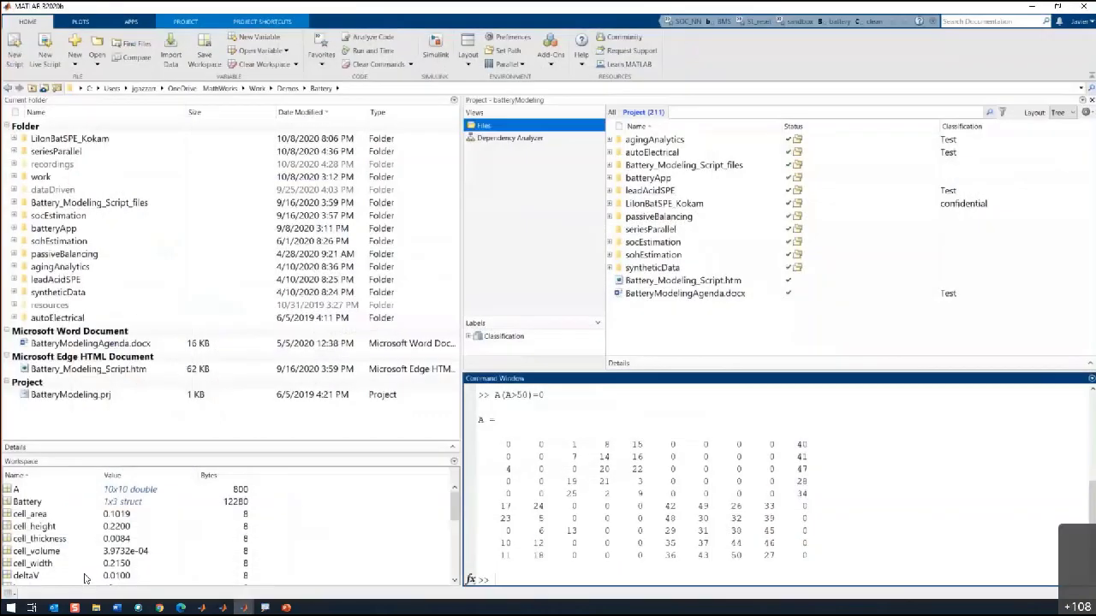
left_click(20, 502)
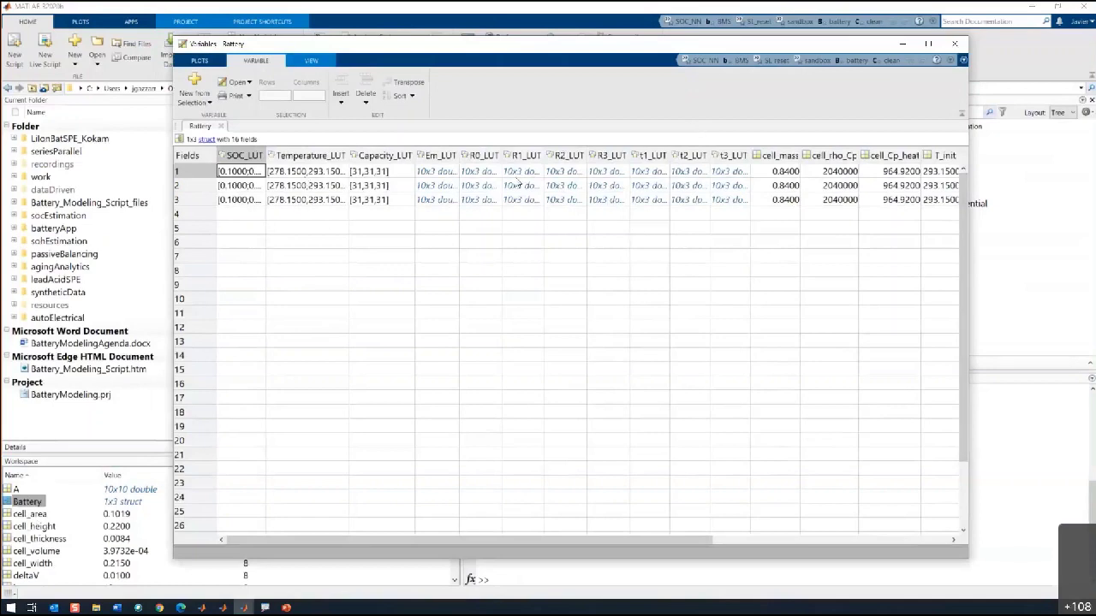
double_click(437, 174)
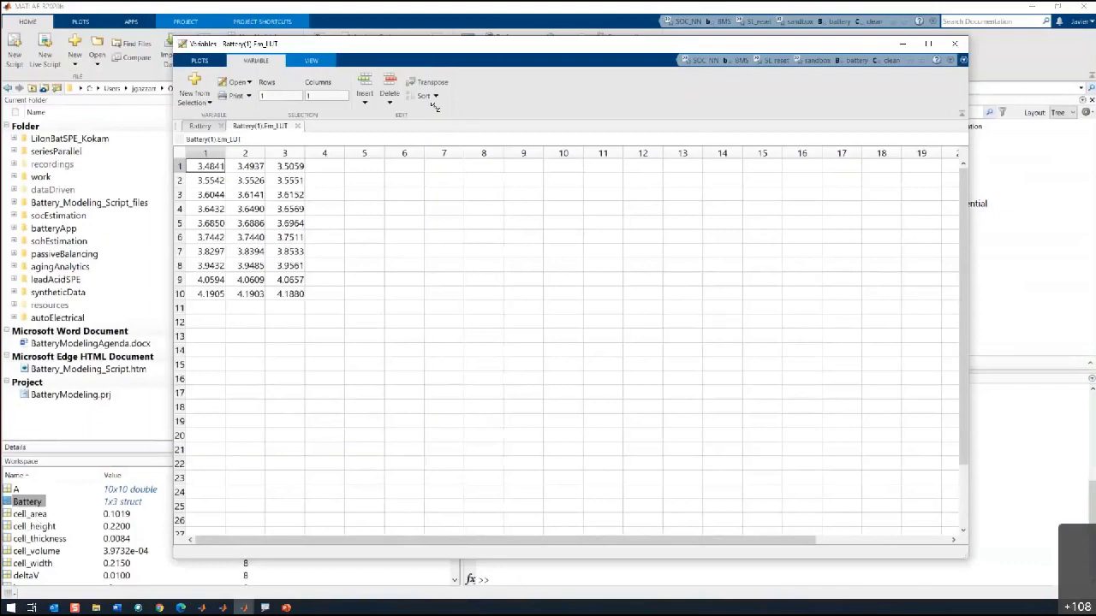
Shrink the variable editor, check the two time-constant circuit in the documentation, and return to the Em_LUT table
key("super+Down")
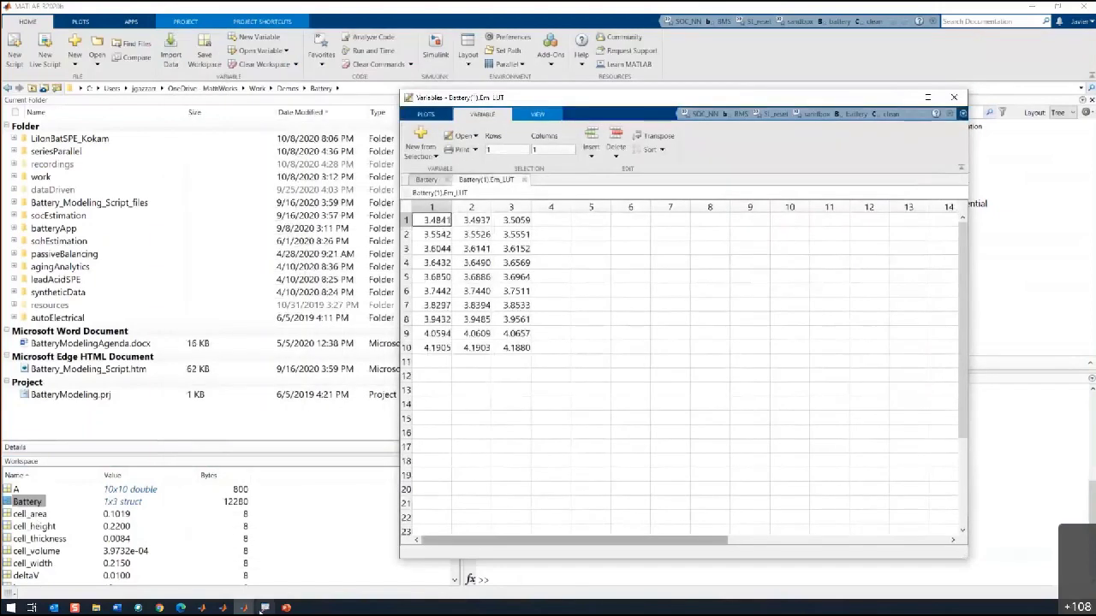
mouse_move(244, 608)
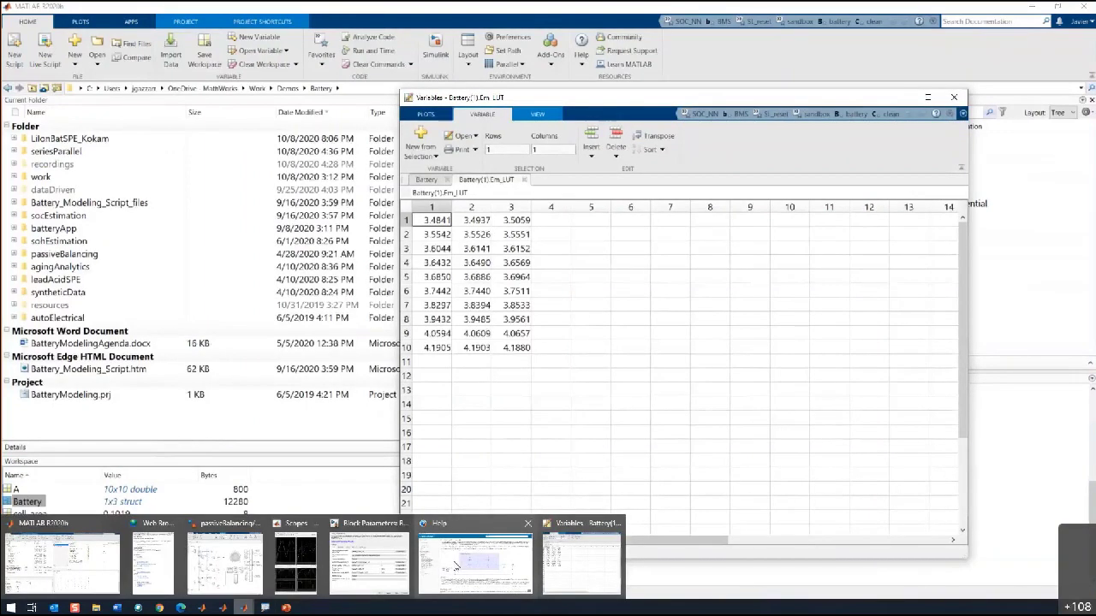
left_click(476, 556)
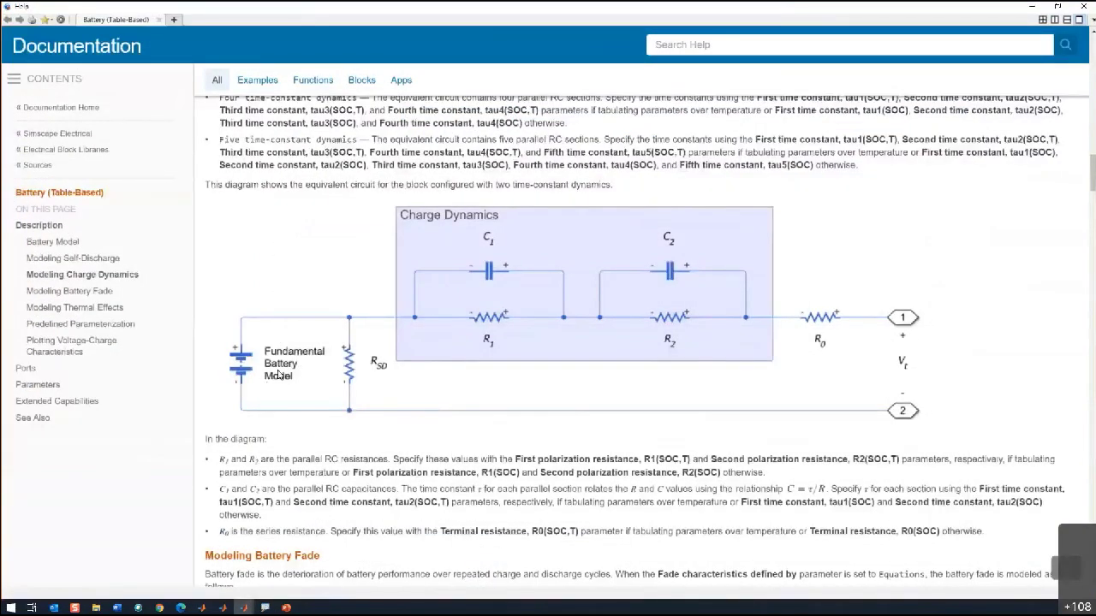
left_click(1032, 9)
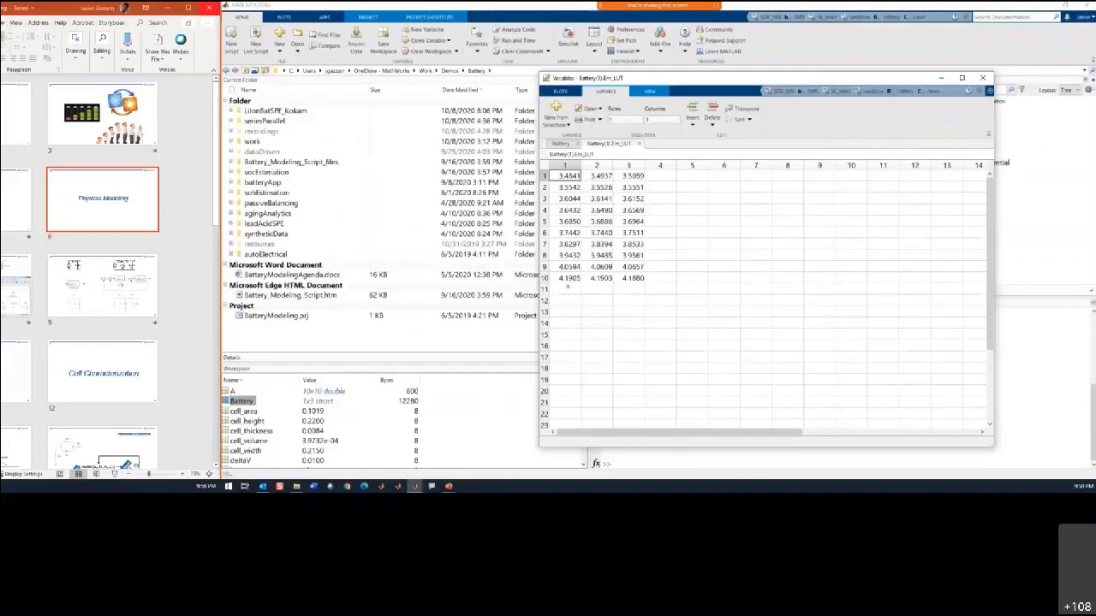
Annotate the Em_LUT table in red with 5, 20 and 40 under its columns and 10 and 100 beside its first and last rows
mouse_move(566, 287)
left_mouse_down()
mouse_move(567, 312)
mouse_move(630, 308)
mouse_move(570, 331)
mouse_move(589, 323)
mouse_move(633, 335)
left_mouse_up()
mouse_move(658, 170)
left_mouse_down()
mouse_move(657, 181)
mouse_move(670, 174)
left_mouse_up()
left_click_drag(669, 272, 677, 272)
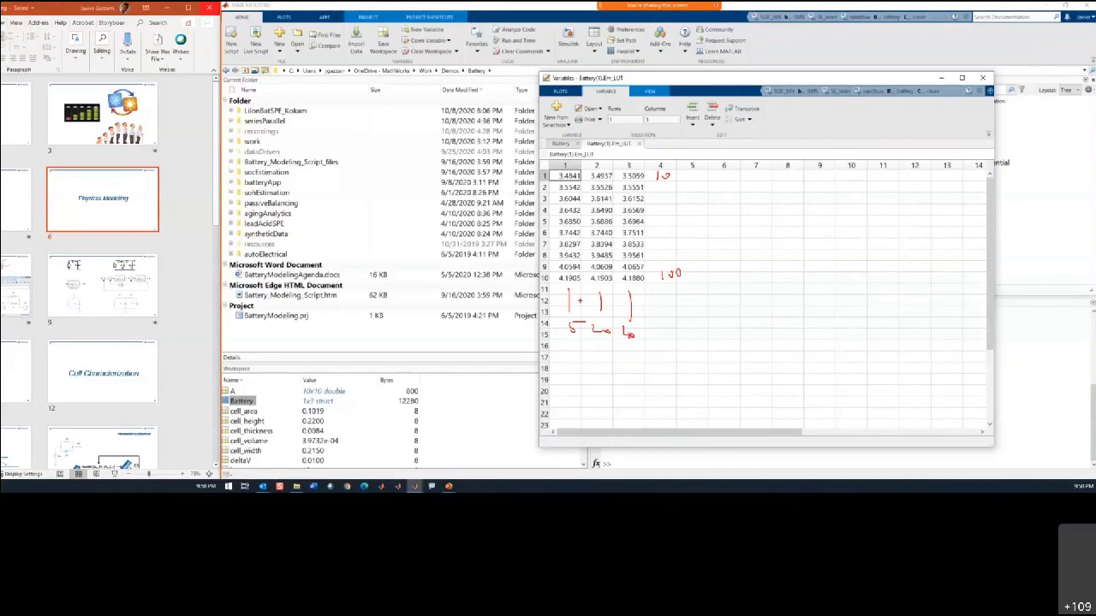
mouse_move(553, 172)
left_mouse_down()
mouse_move(552, 195)
mouse_move(634, 284)
mouse_move(643, 184)
mouse_move(553, 169)
left_mouse_up()
left_click_drag(646, 171, 647, 284)
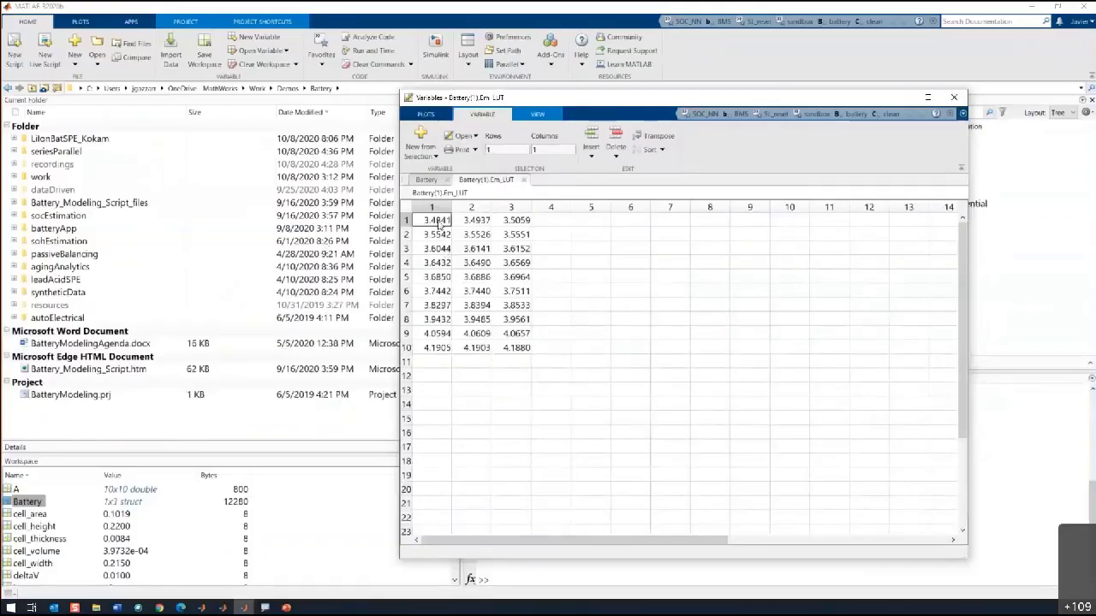
Plot all values of Battery(1).Em_LUT as a surf surface and enlarge the figure window
left_click_drag(570, 176, 619, 270)
left_click_drag(497, 340, 512, 335)
left_click(425, 114)
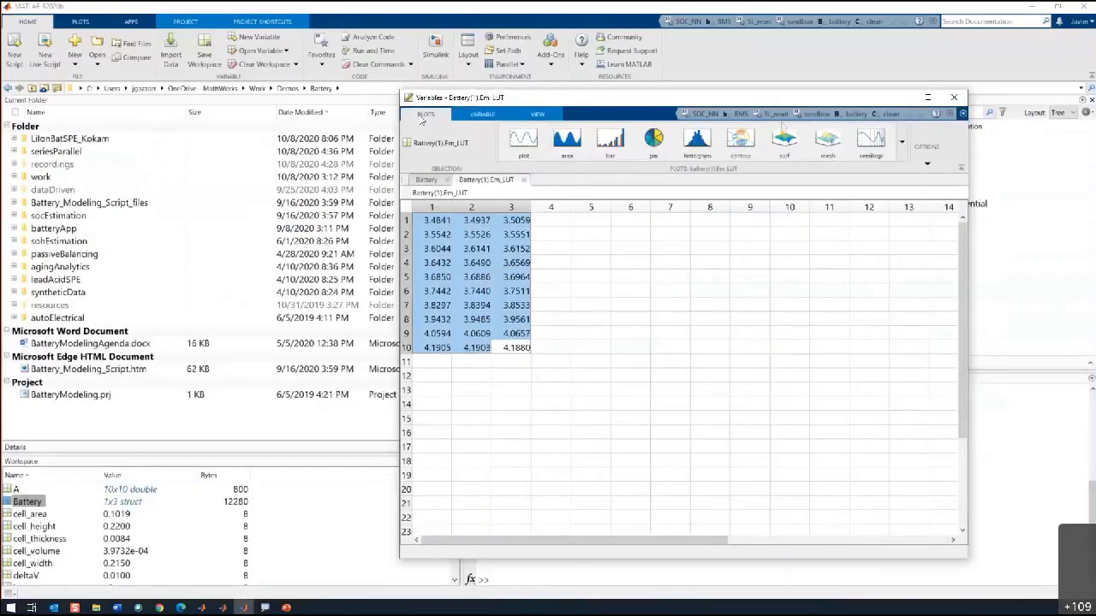
left_click(784, 145)
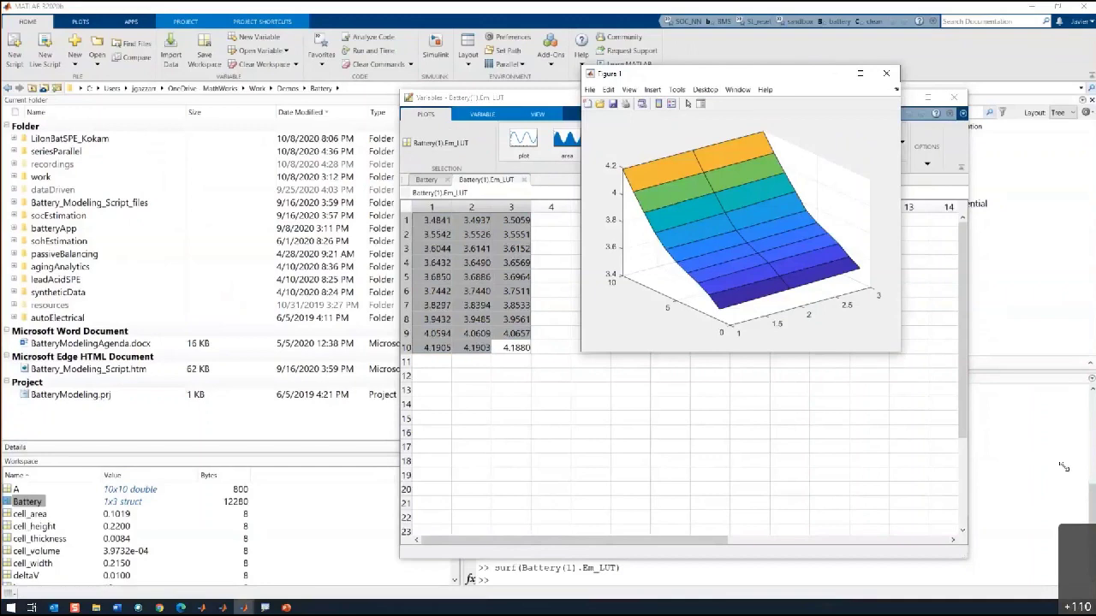
left_click_drag(898, 351, 1064, 467)
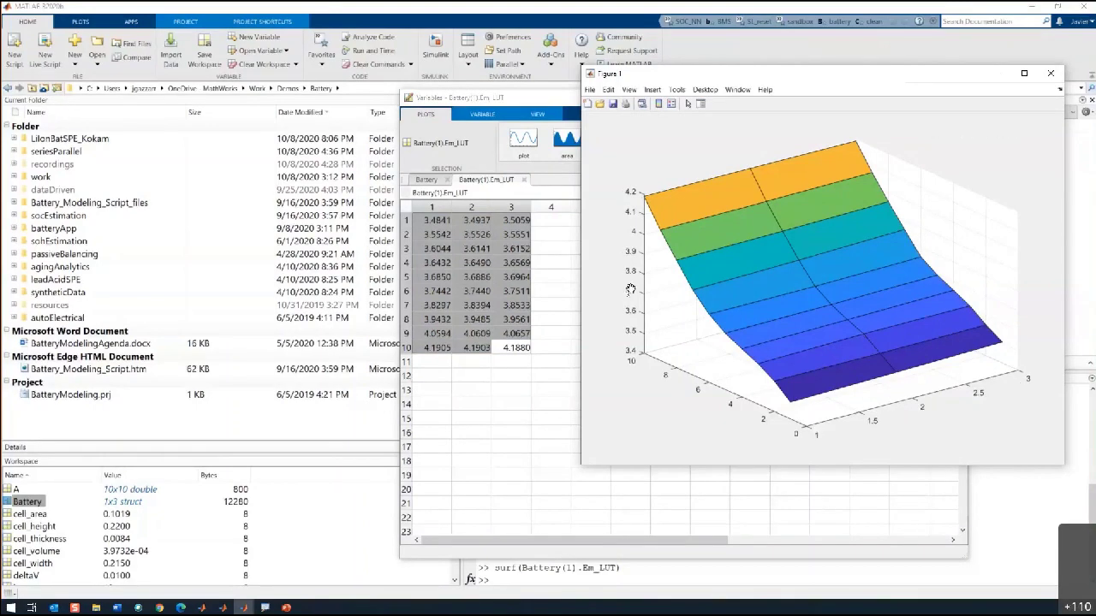
Open the first cell's R0_LUT table from the Battery structure and plot all its values as a surf surface
left_click(436, 184)
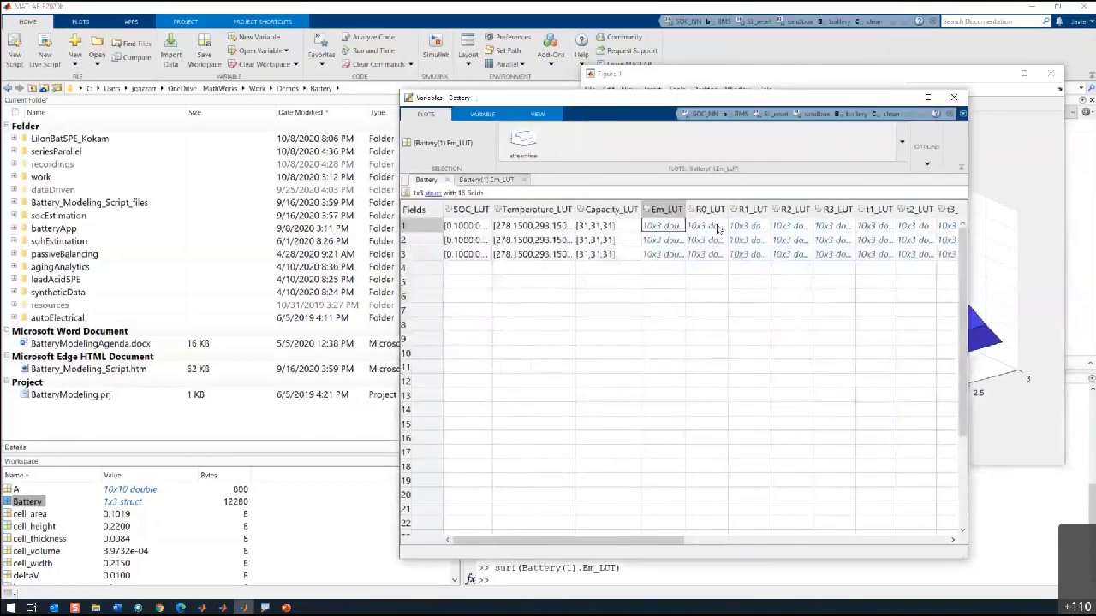
double_click(685, 227)
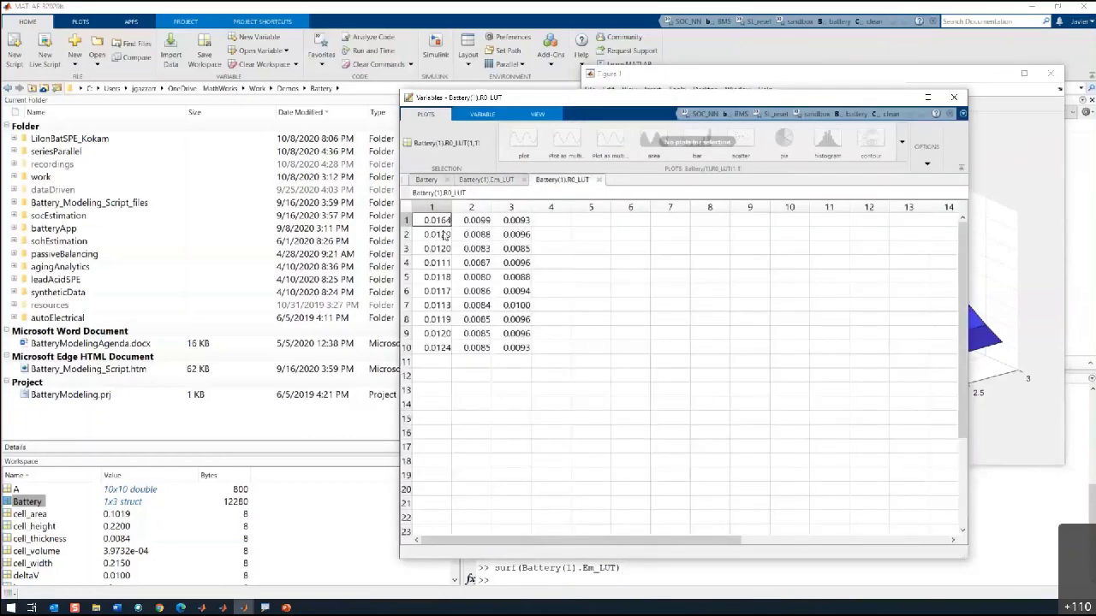
left_click_drag(440, 223, 514, 347)
left_click(793, 147)
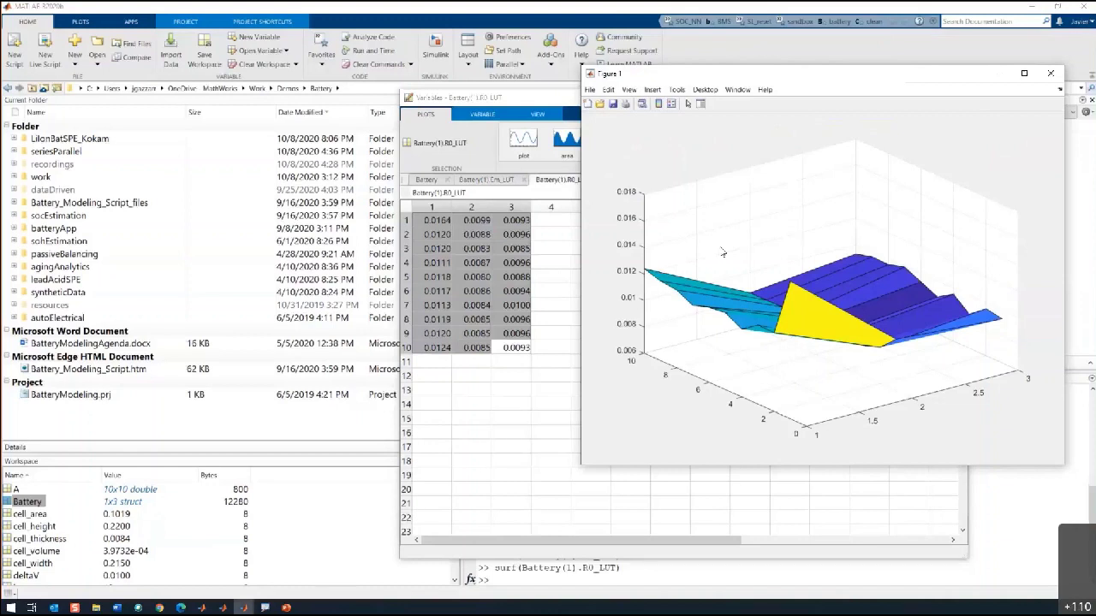
mouse_move(720, 248)
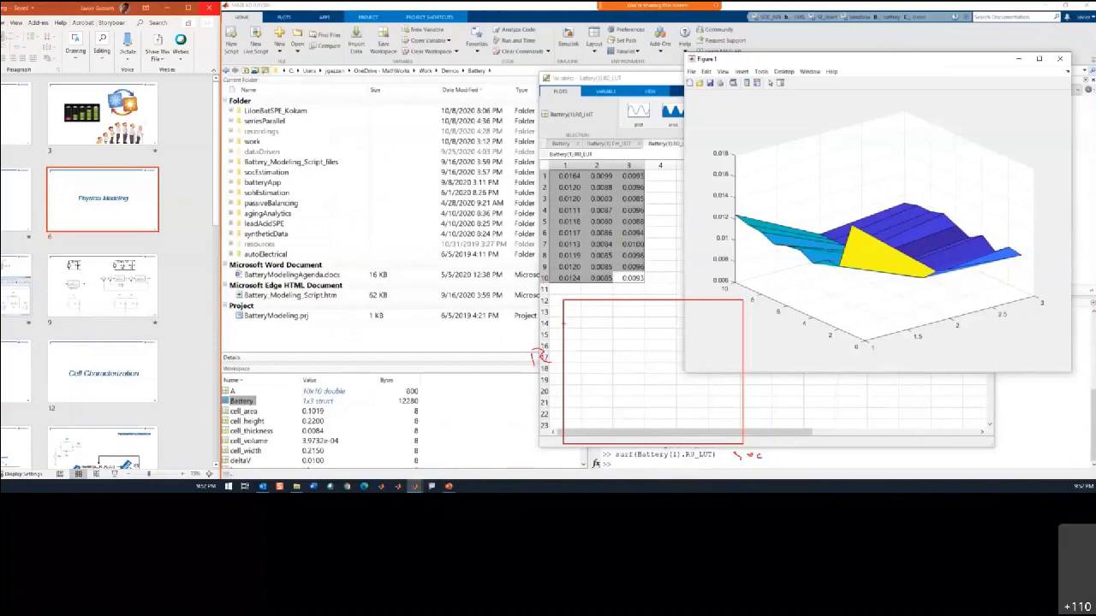
Sketch a red resistance-versus-SOC curve in the drawn frame, falling steeply at low SOC and levelling off, and mark its horizontal axis
mouse_move(563, 324)
left_mouse_down()
mouse_move(592, 412)
mouse_move(737, 425)
left_mouse_up()
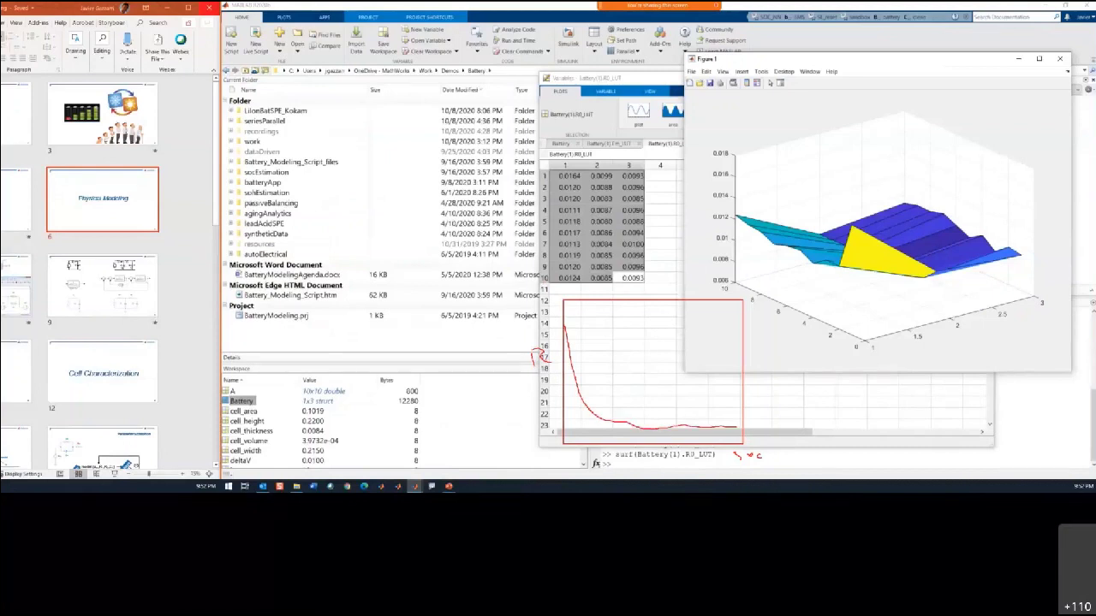
mouse_move(672, 426)
left_mouse_down()
mouse_move(730, 407)
mouse_move(741, 372)
mouse_move(731, 405)
mouse_move(667, 428)
left_mouse_up()
mouse_move(568, 432)
left_mouse_down()
mouse_move(553, 452)
mouse_move(569, 441)
mouse_move(587, 455)
left_mouse_up()
left_click_drag(758, 433, 781, 467)
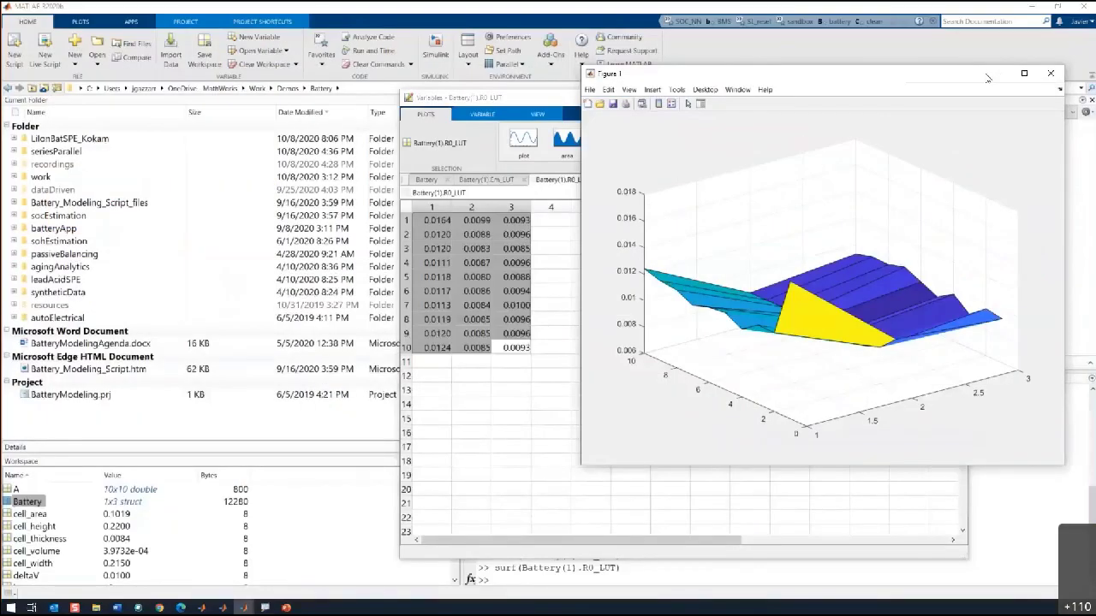
Close the R0_LUT surface figure and the variable editor holding the lookup tables
left_click(1050, 76)
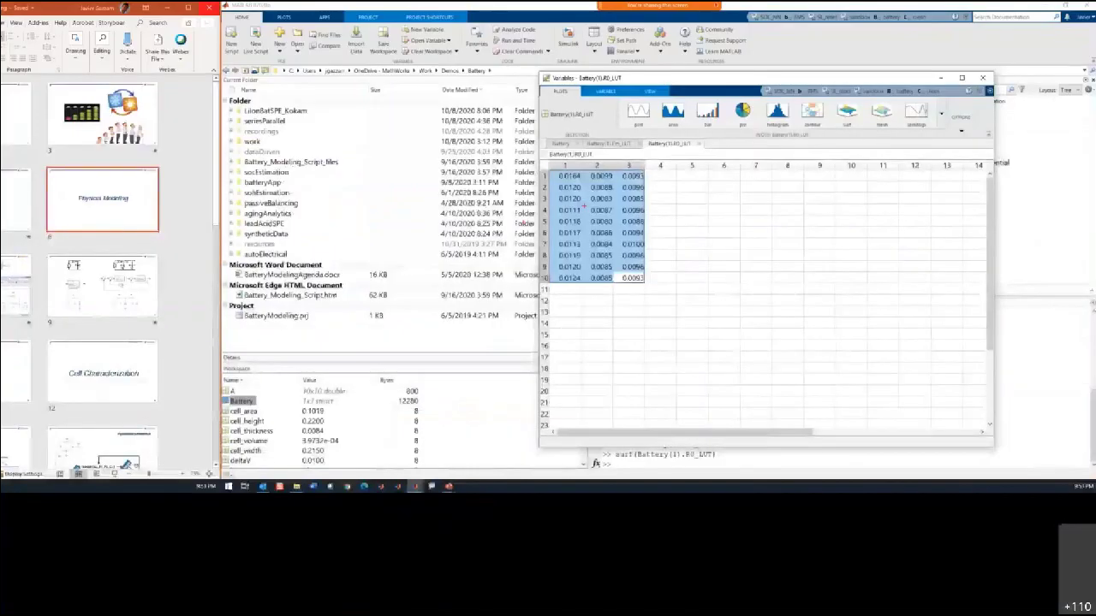
left_click_drag(587, 246, 586, 267)
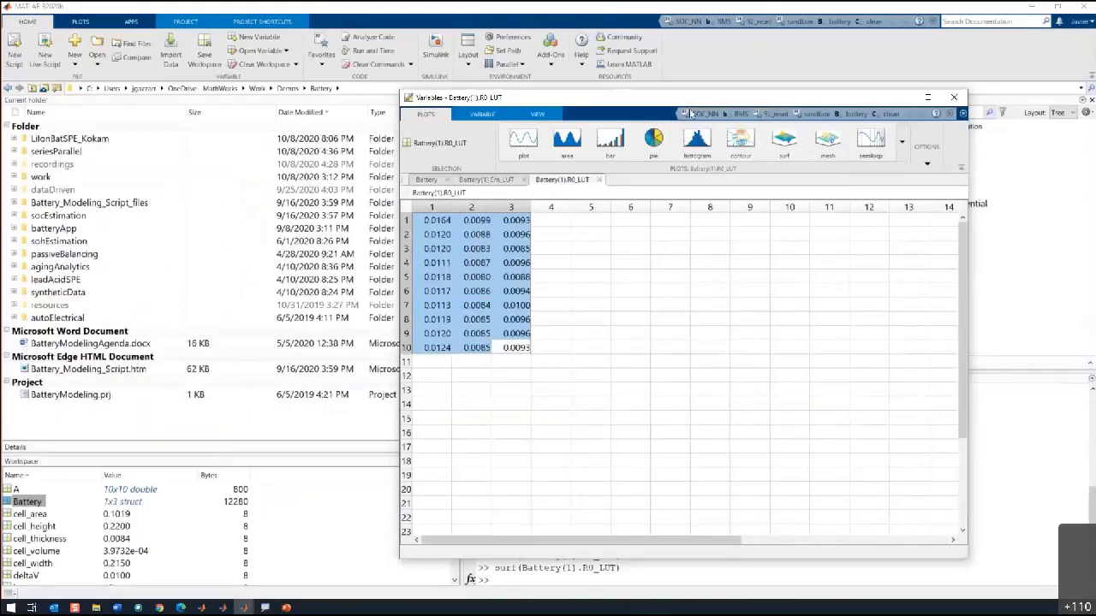
left_click(955, 99)
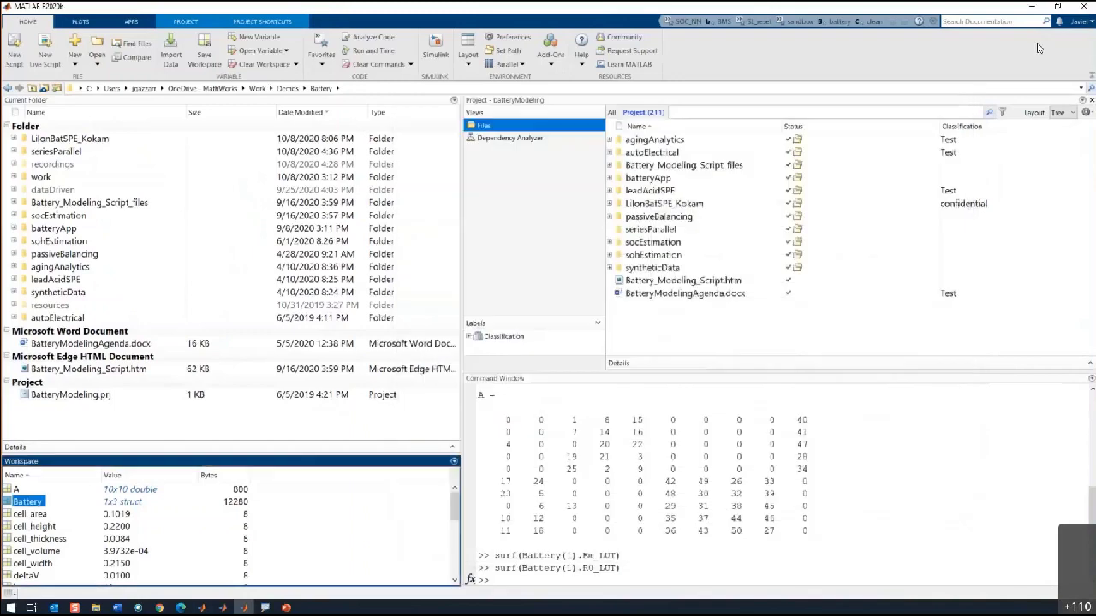
Close the battery block parameters and the passiveBalancing model, leaving the main MATLAB window in front
mouse_move(244, 607)
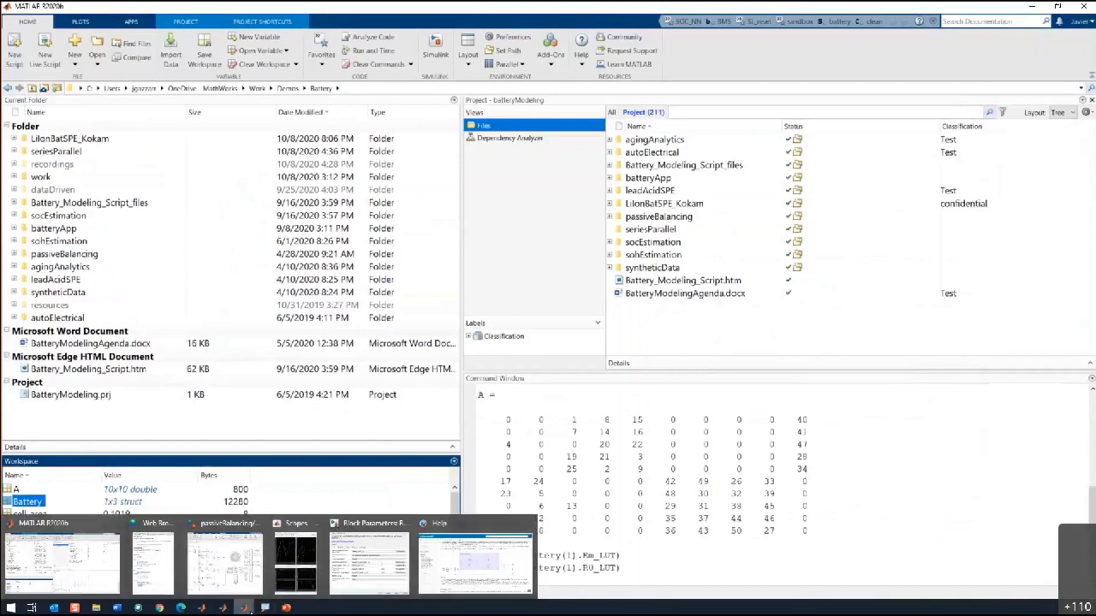
left_click(405, 523)
left_click(255, 555)
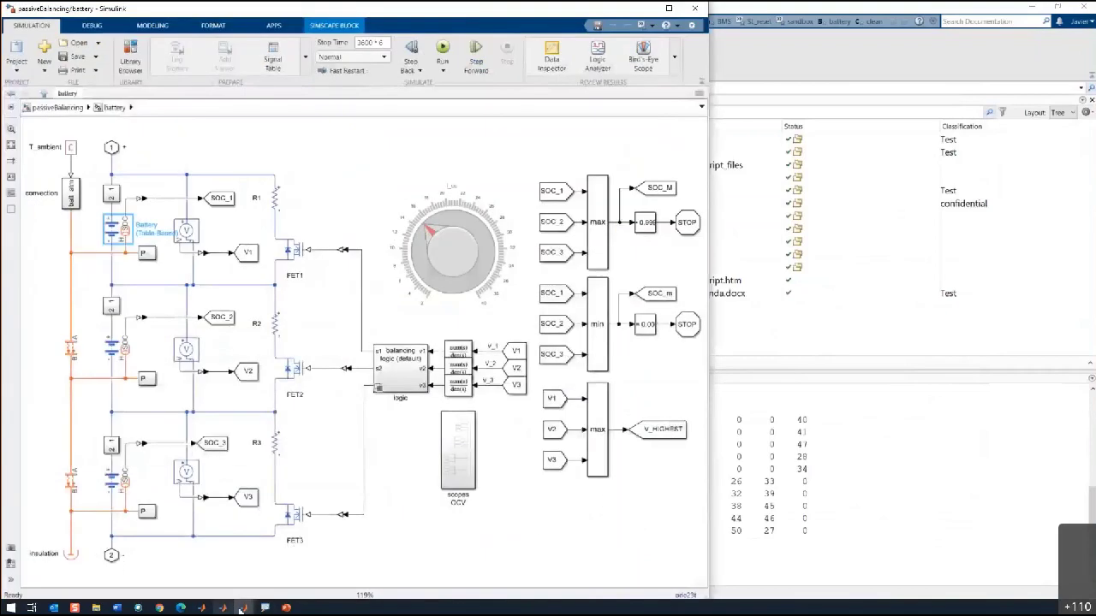
mouse_move(243, 607)
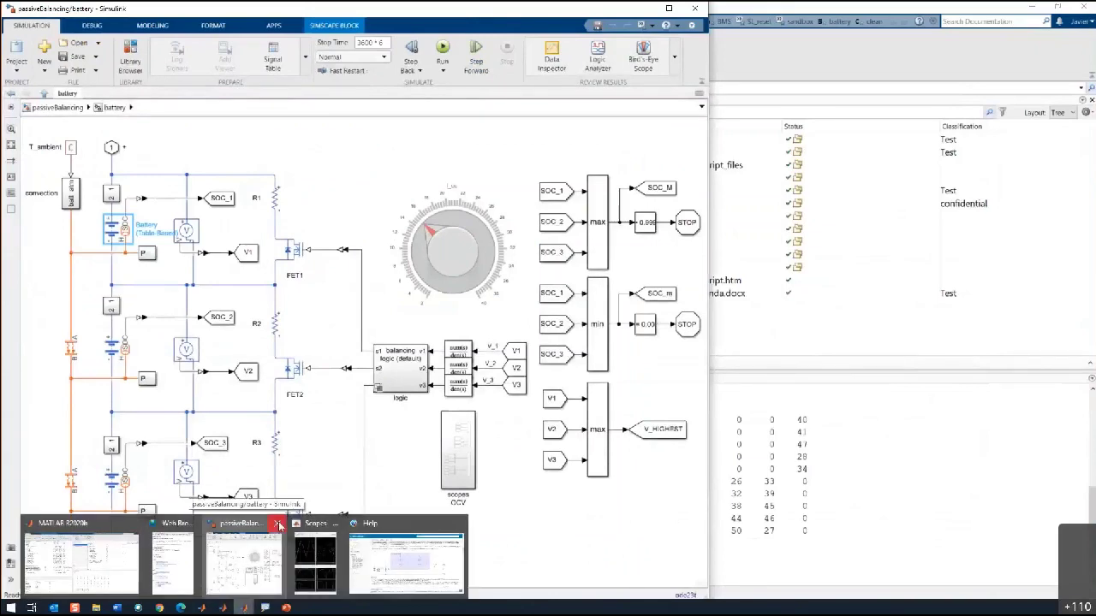
left_click(278, 524)
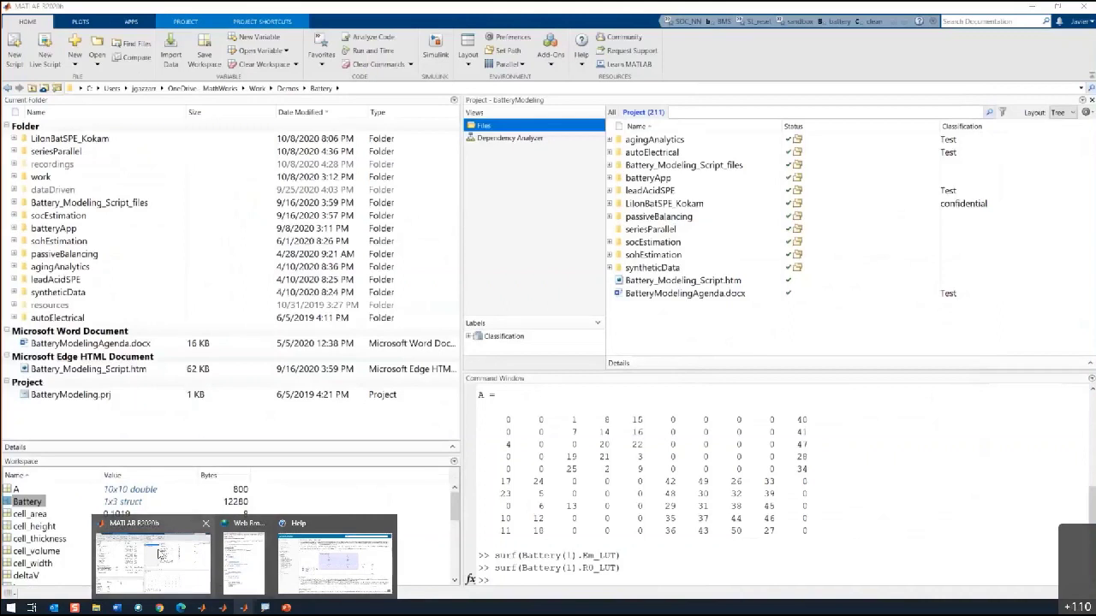
left_click(160, 556)
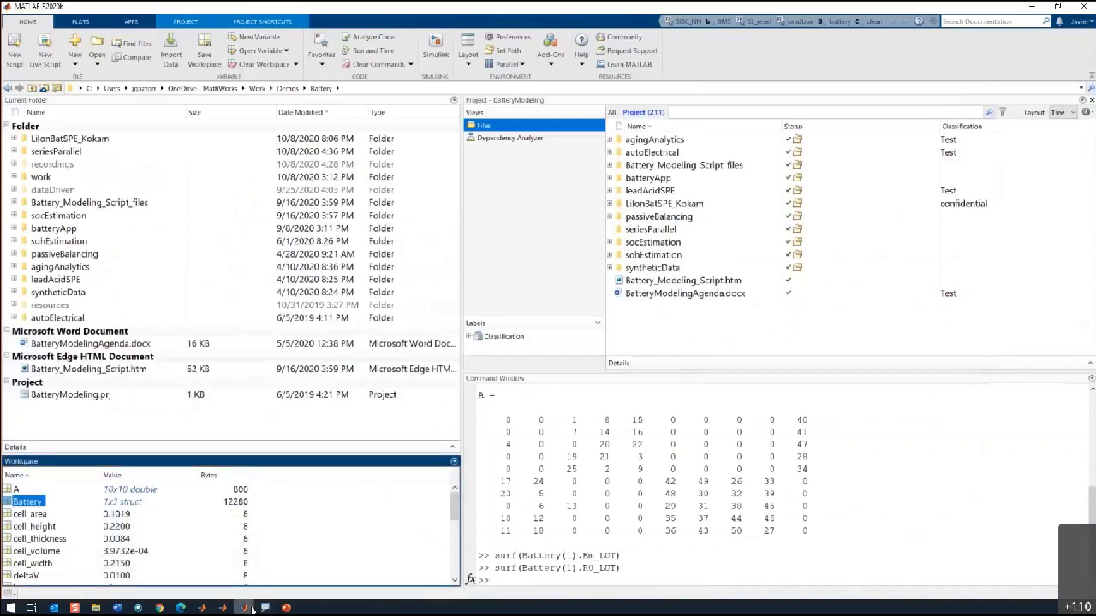
mouse_move(252, 609)
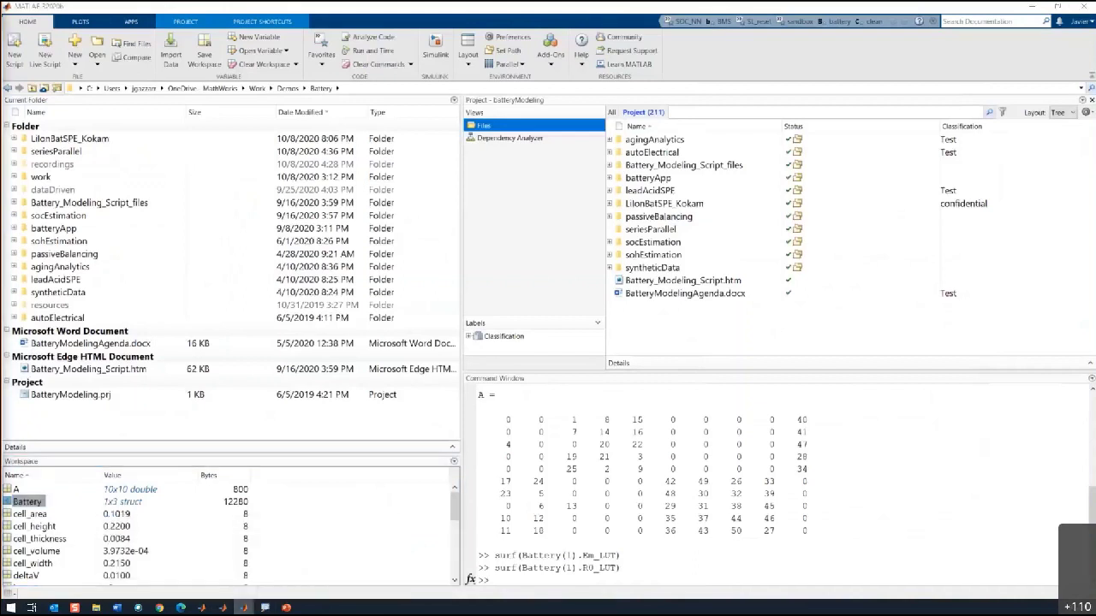
Bring up the figure of current and voltage over time beside the batteryParameterEstimation model and examine the discharge pulses
left_click(696, 20)
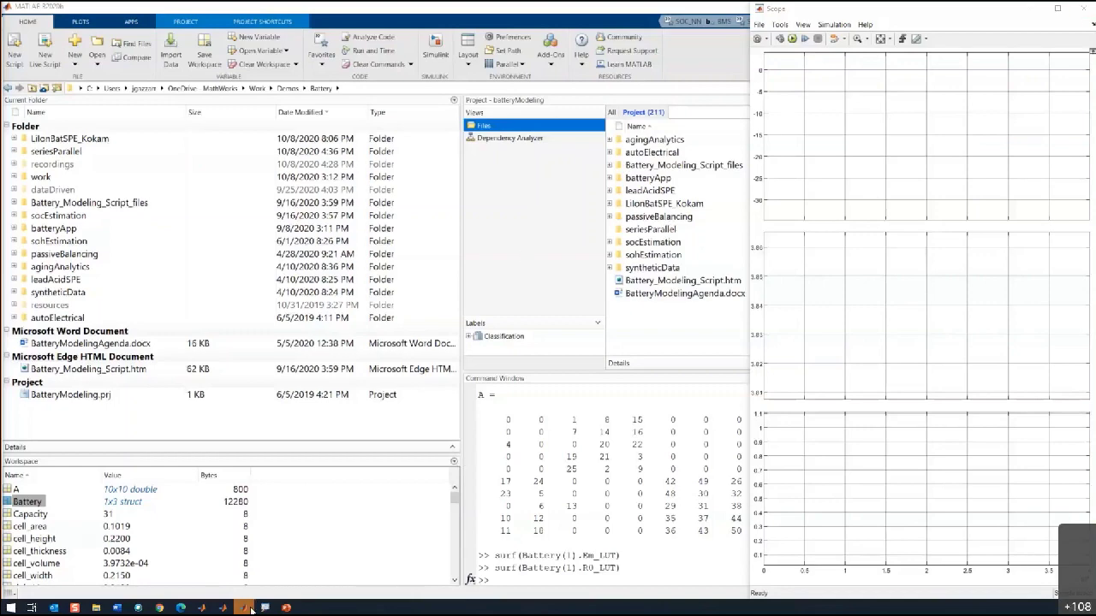
mouse_move(249, 606)
left_click(345, 569)
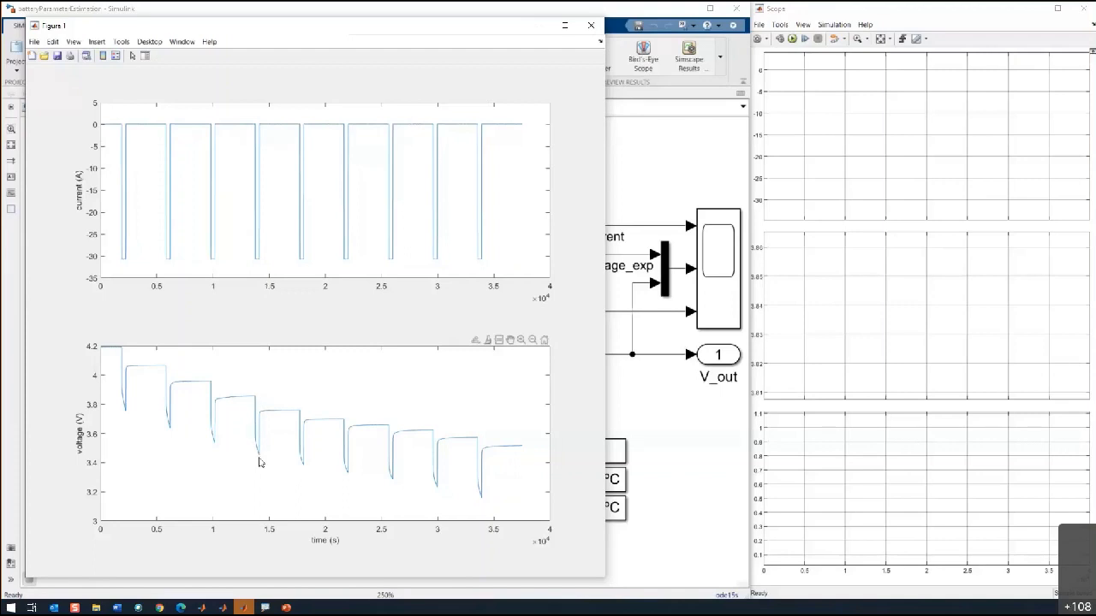
mouse_move(260, 438)
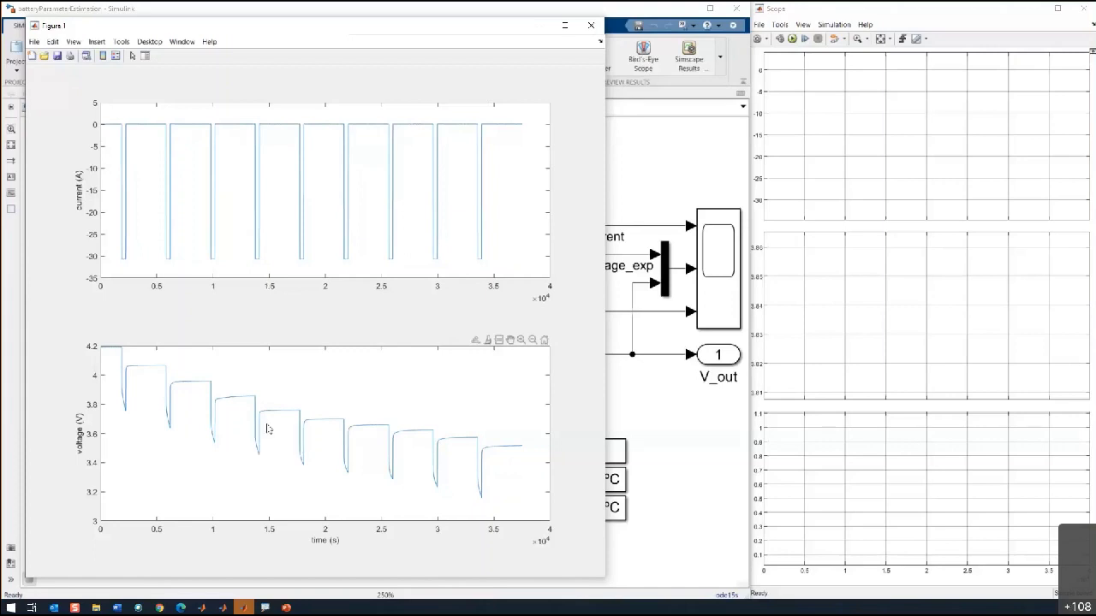